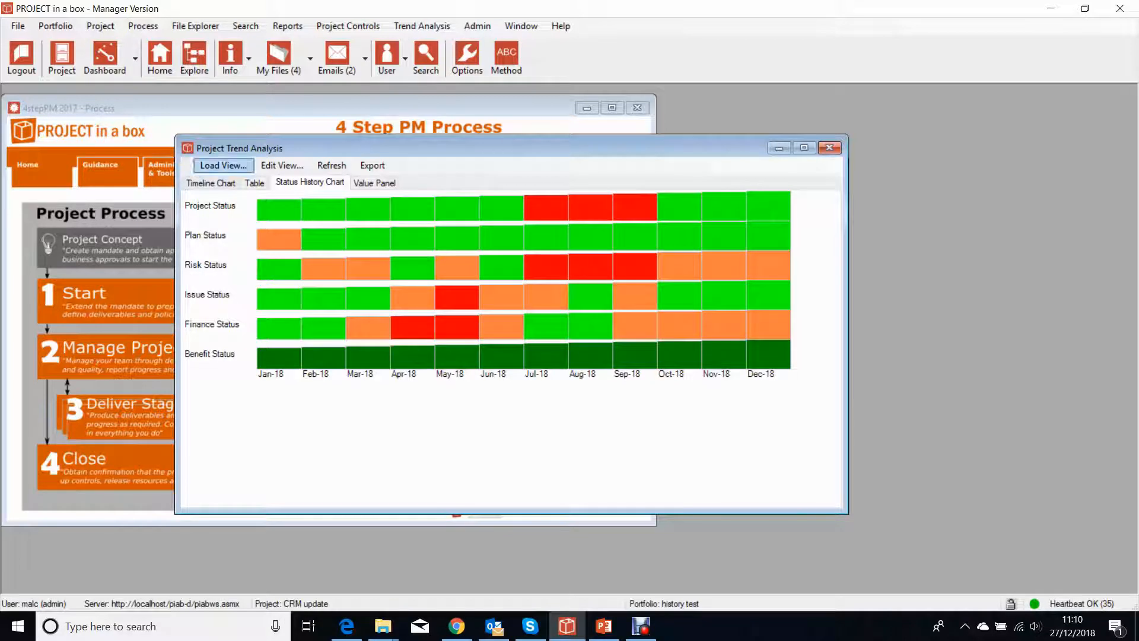
Load the Finance Trends specification in the Project Trend Analysis window
{"action": "left_click_drag", "start_coordinate": [256, 136], "coordinate": [256, 89]}
{"action": "left_click_drag", "start_coordinate": [379, 102], "coordinate": [382, 110]}
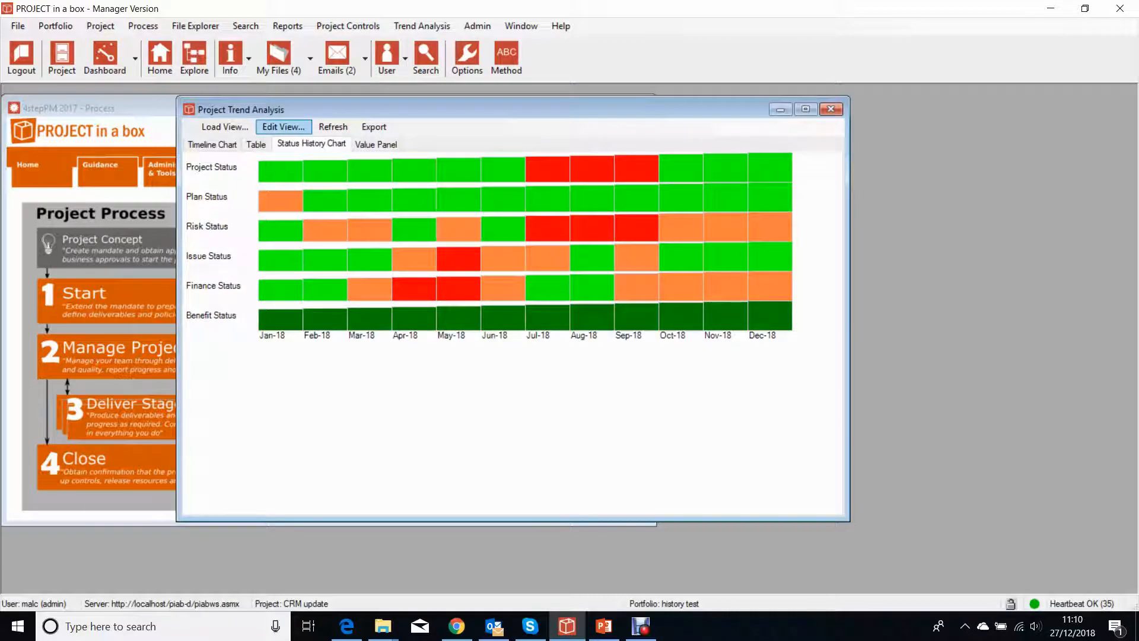
{"action": "left_click", "coordinate": [225, 127]}
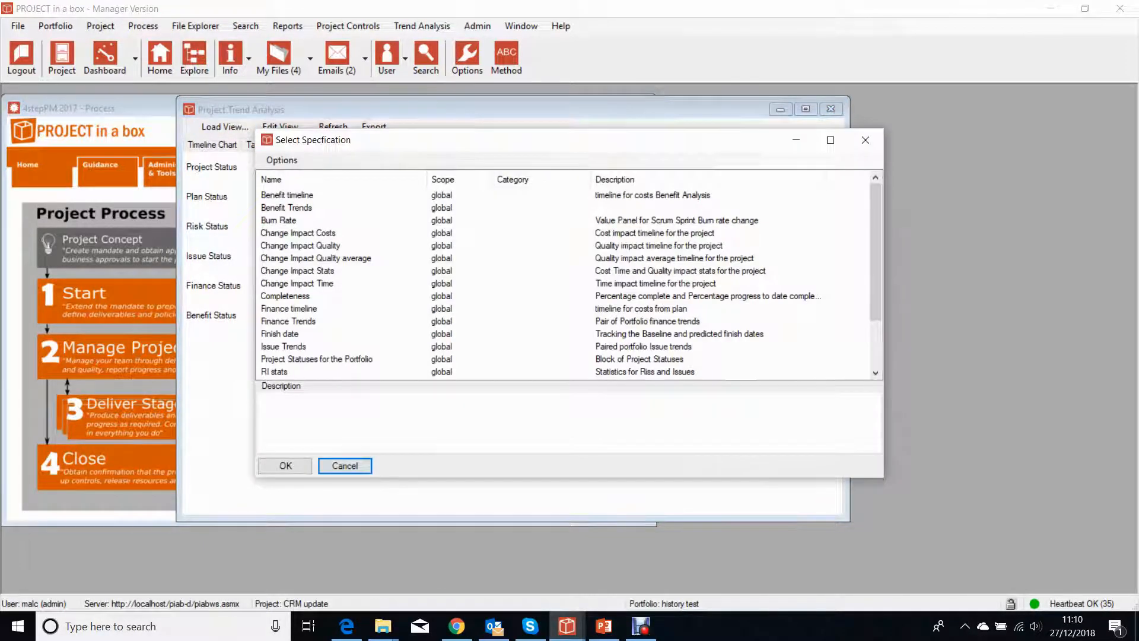
{"action": "left_click_drag", "start_coordinate": [545, 477], "coordinate": [544, 549]}
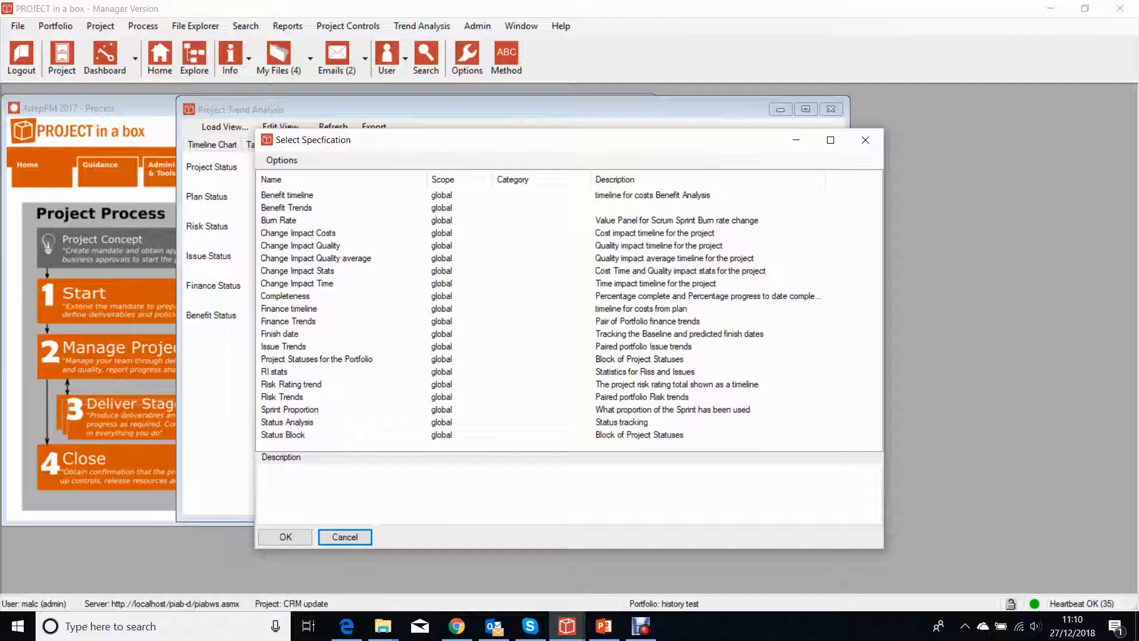
{"action": "left_click", "coordinate": [289, 321]}
{"action": "left_click", "coordinate": [286, 537]}
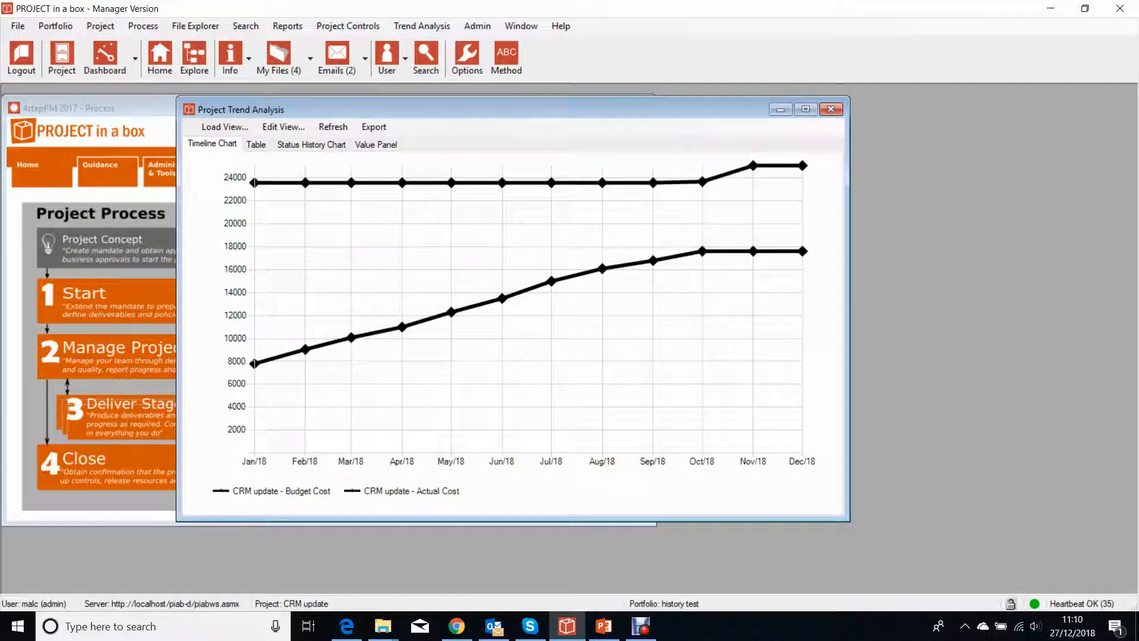
Load the Finance timeline specification and move the trend window aside to uncover the Project Process map
{"action": "left_click", "coordinate": [224, 126]}
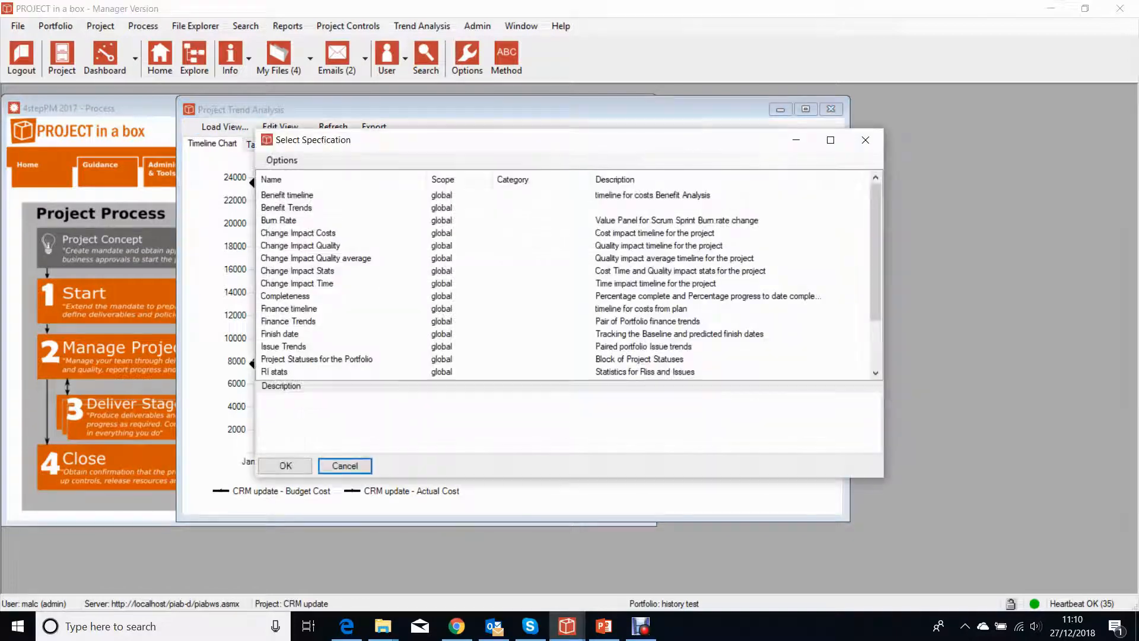
{"action": "left_click", "coordinate": [289, 308]}
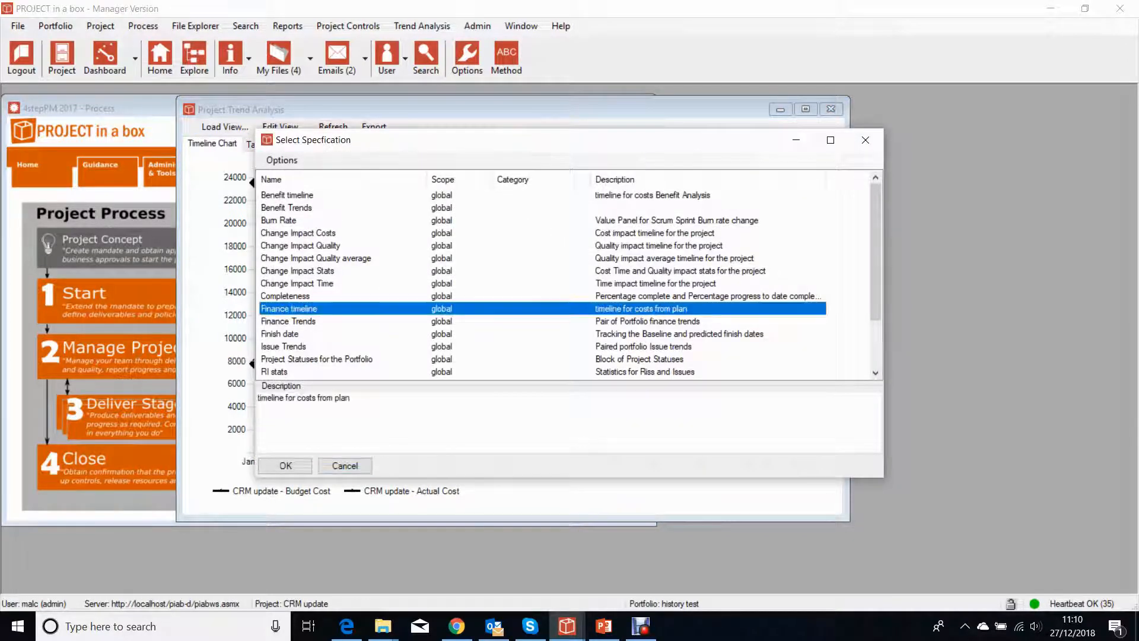
{"action": "left_click", "coordinate": [285, 466]}
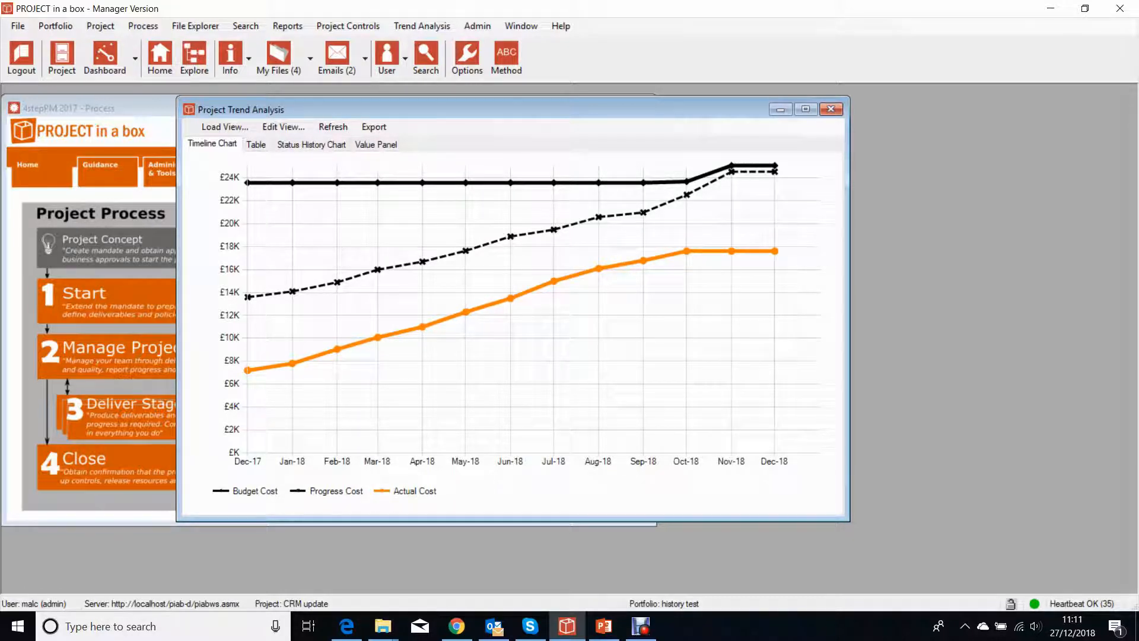
{"action": "left_click_drag", "start_coordinate": [415, 110], "coordinate": [676, 136]}
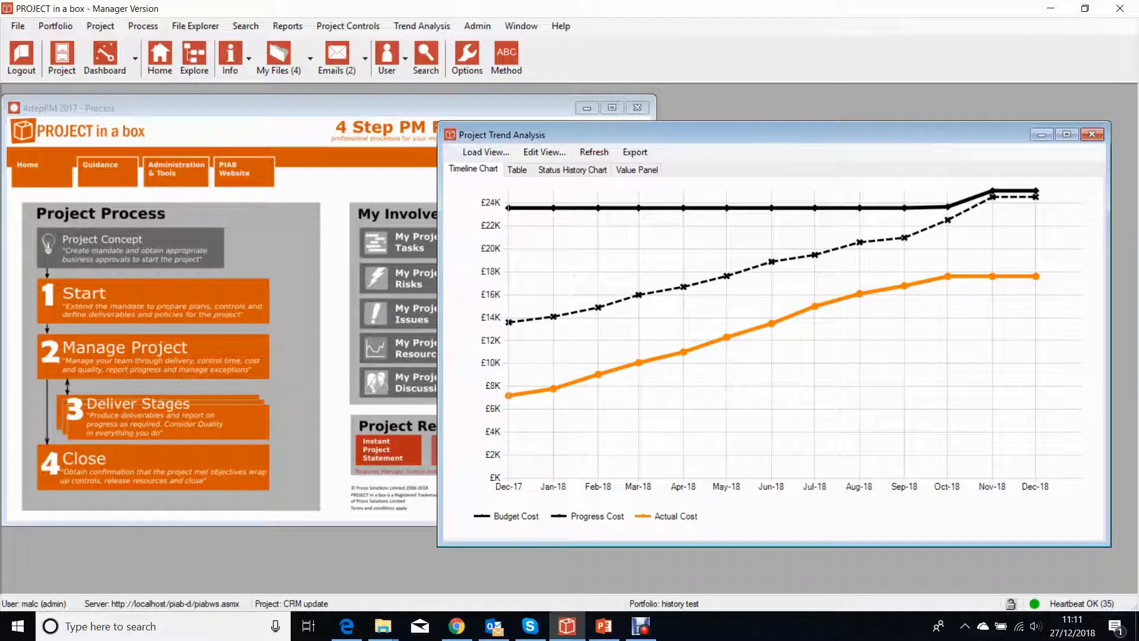
Undo the existing checkout of Project Schedule Risks and Issues.spn in the Start stage and check the file out again
{"action": "left_click", "coordinate": [152, 301]}
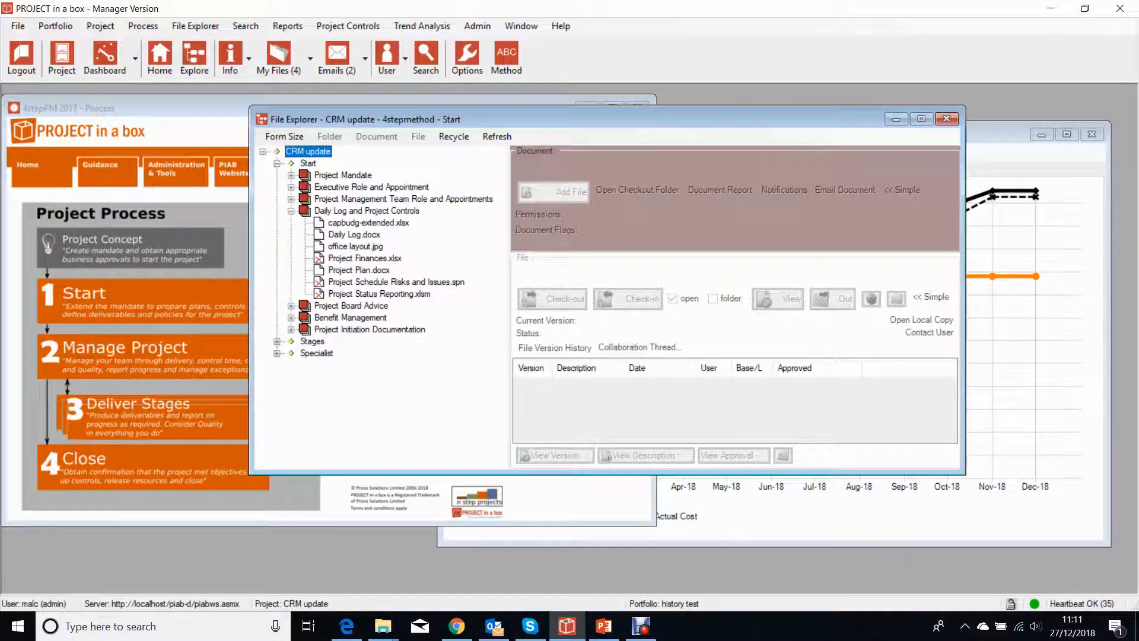
{"action": "left_click", "coordinate": [396, 282]}
{"action": "left_click", "coordinate": [552, 301]}
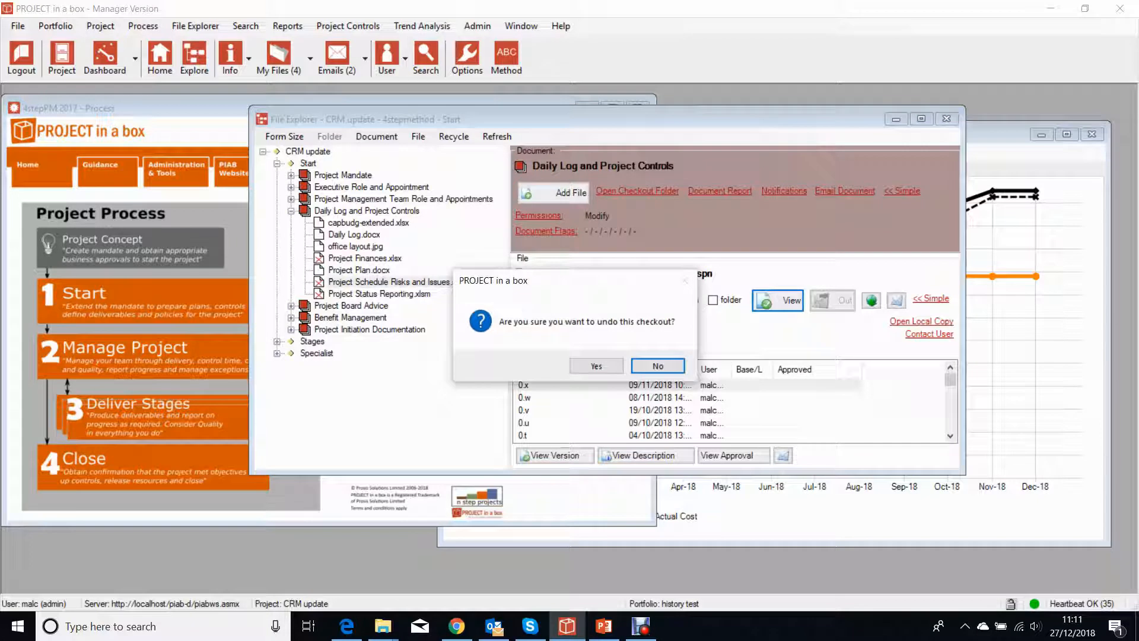
{"action": "left_click", "coordinate": [596, 366]}
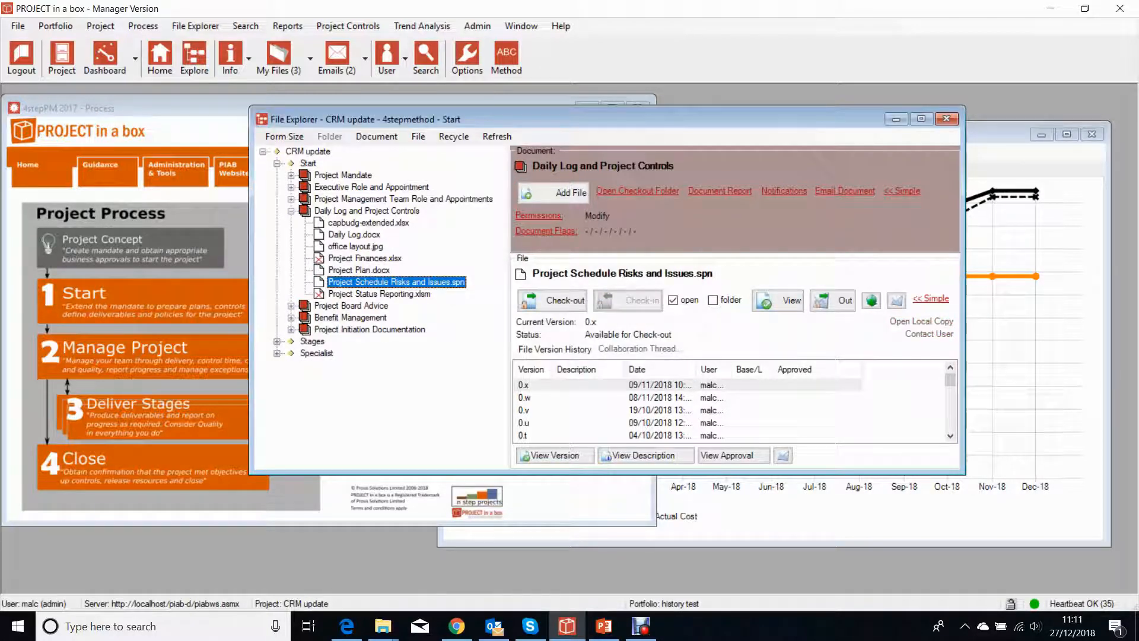
{"action": "left_click", "coordinate": [553, 300]}
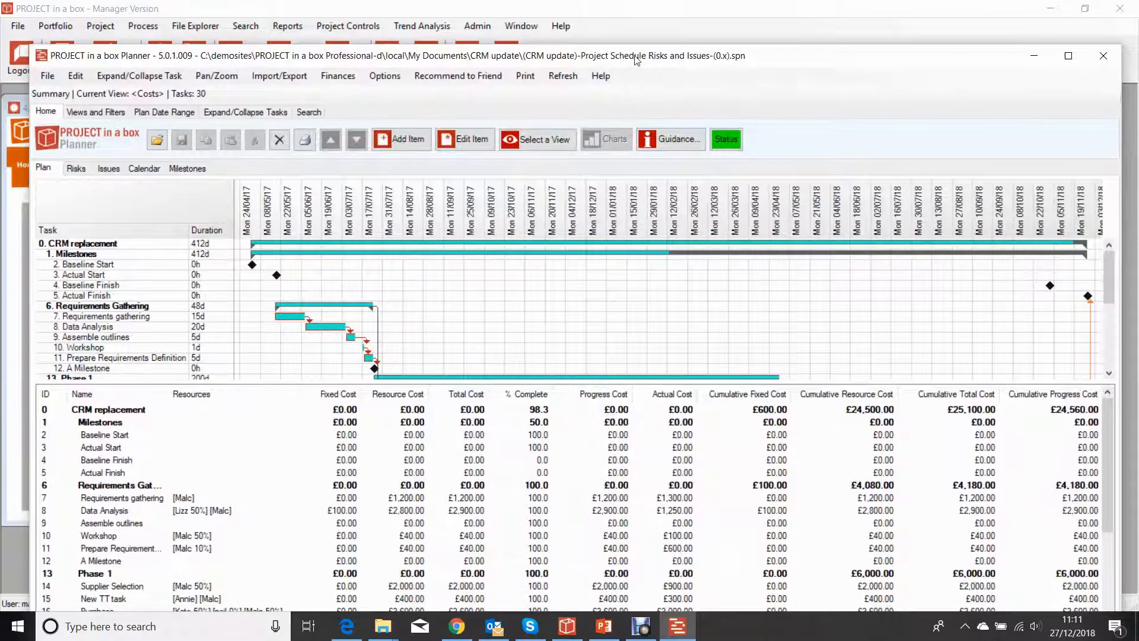
In the Final Phase's Training task, set the actual hours of the £10.00-per-hour resource to 200
{"action": "left_click_drag", "start_coordinate": [639, 67], "coordinate": [622, 13]}
{"action": "scroll", "coordinate": [593, 267], "scroll_direction": "down", "scroll_amount": 5}
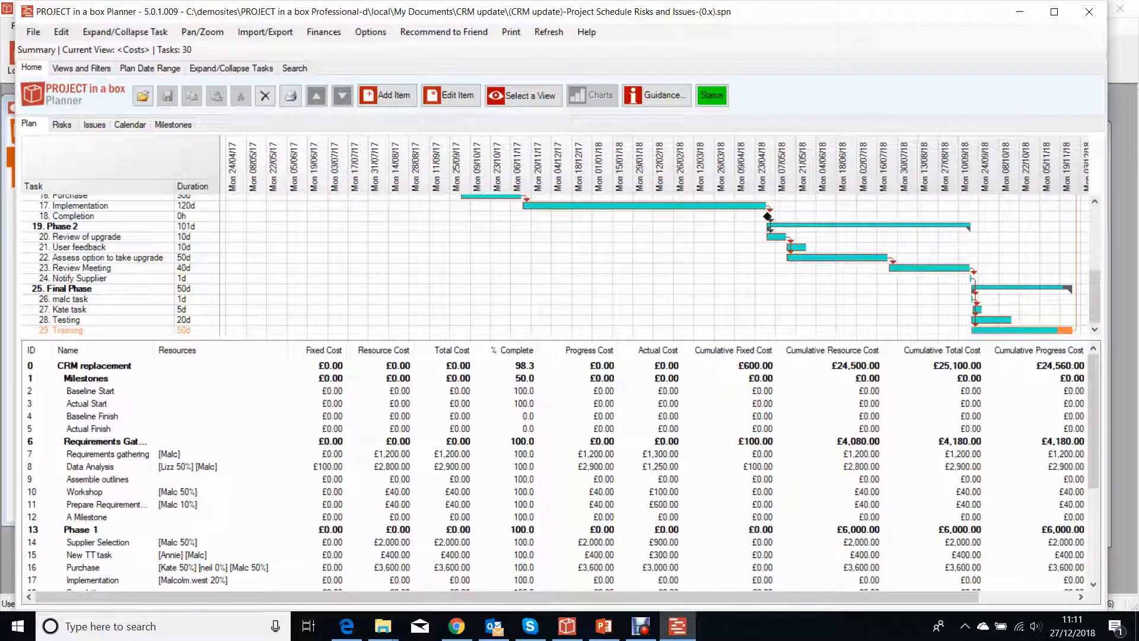
{"action": "left_click", "coordinate": [68, 331]}
{"action": "double_click", "coordinate": [68, 331]}
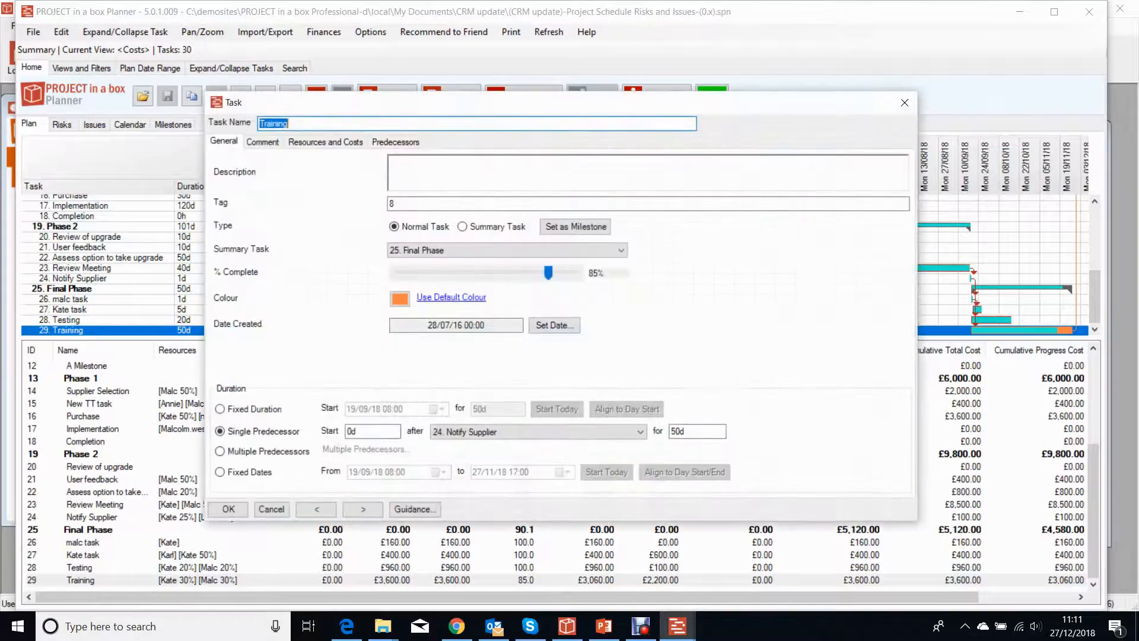
{"action": "left_click", "coordinate": [326, 142]}
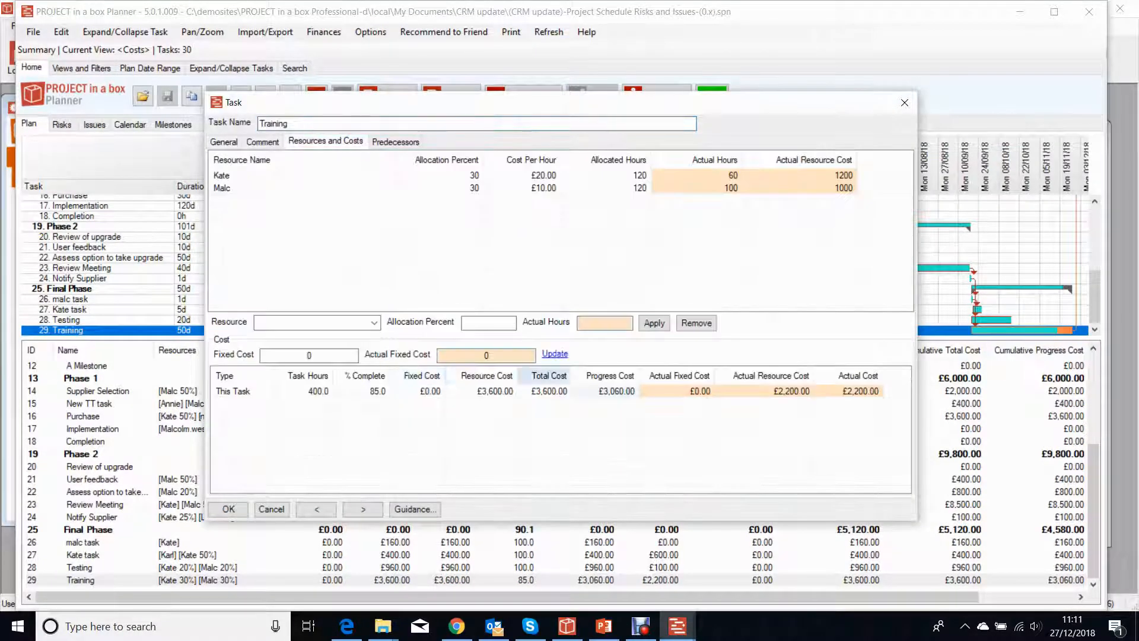
{"action": "left_click", "coordinate": [222, 188]}
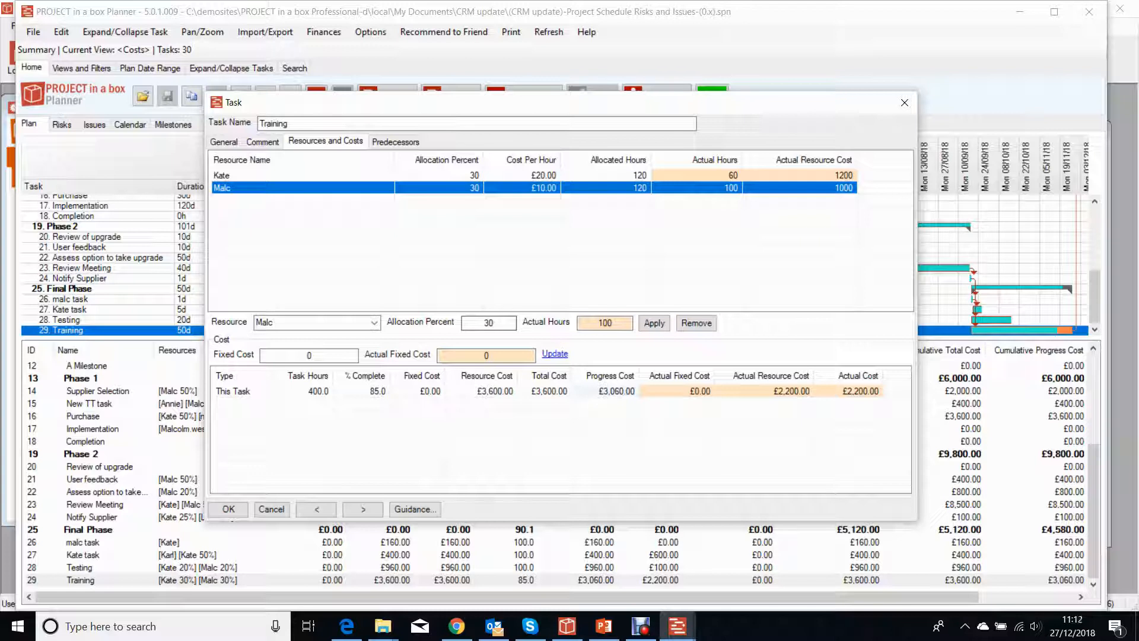
{"action": "left_click", "coordinate": [612, 324]}
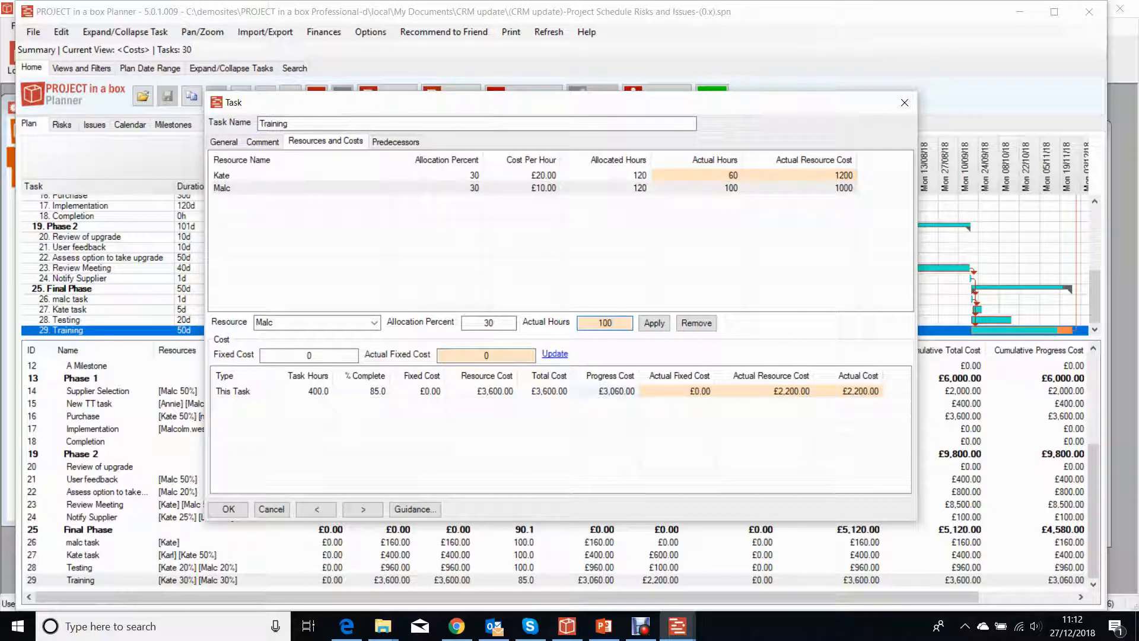
{"action": "left_click_drag", "start_coordinate": [614, 323], "coordinate": [595, 324]}
{"action": "type", "text": "200"}
{"action": "left_click", "coordinate": [655, 323]}
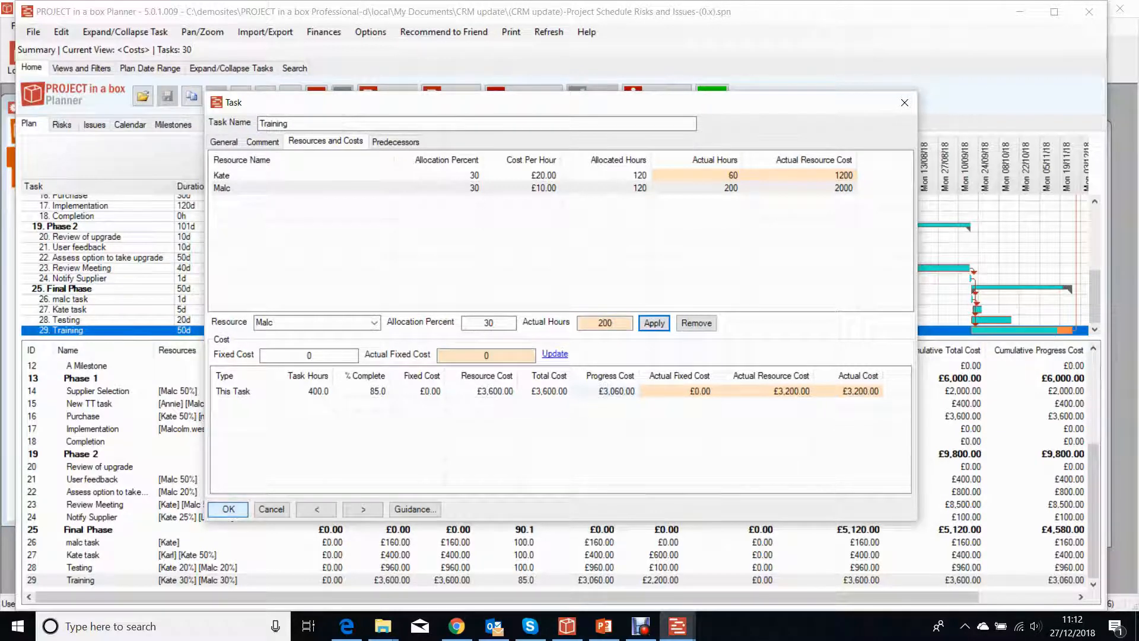
{"action": "left_click", "coordinate": [229, 509]}
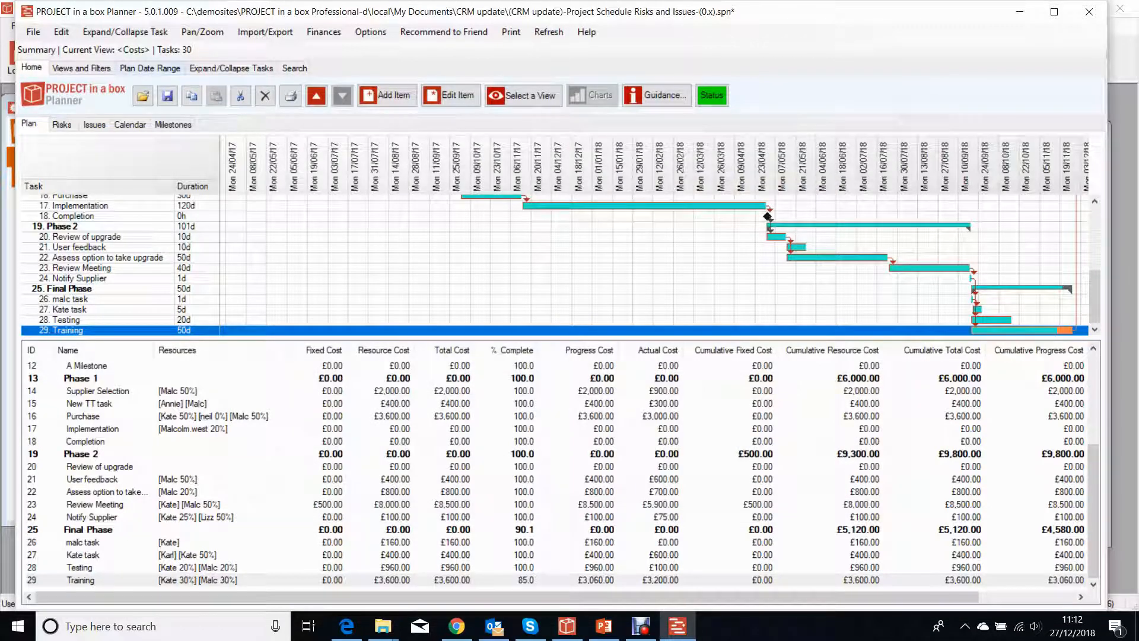
Save and close the plan, and check in Project Schedule Risks and Issues.spn
{"action": "left_click", "coordinate": [168, 95]}
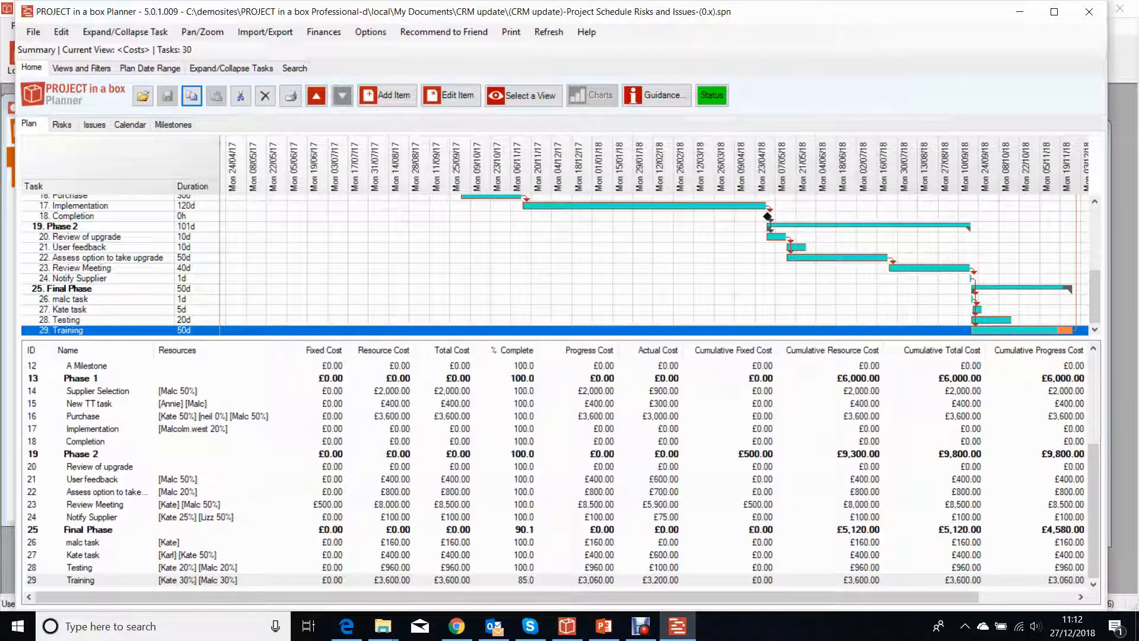
{"action": "left_click", "coordinate": [1089, 12]}
{"action": "left_click", "coordinate": [627, 299]}
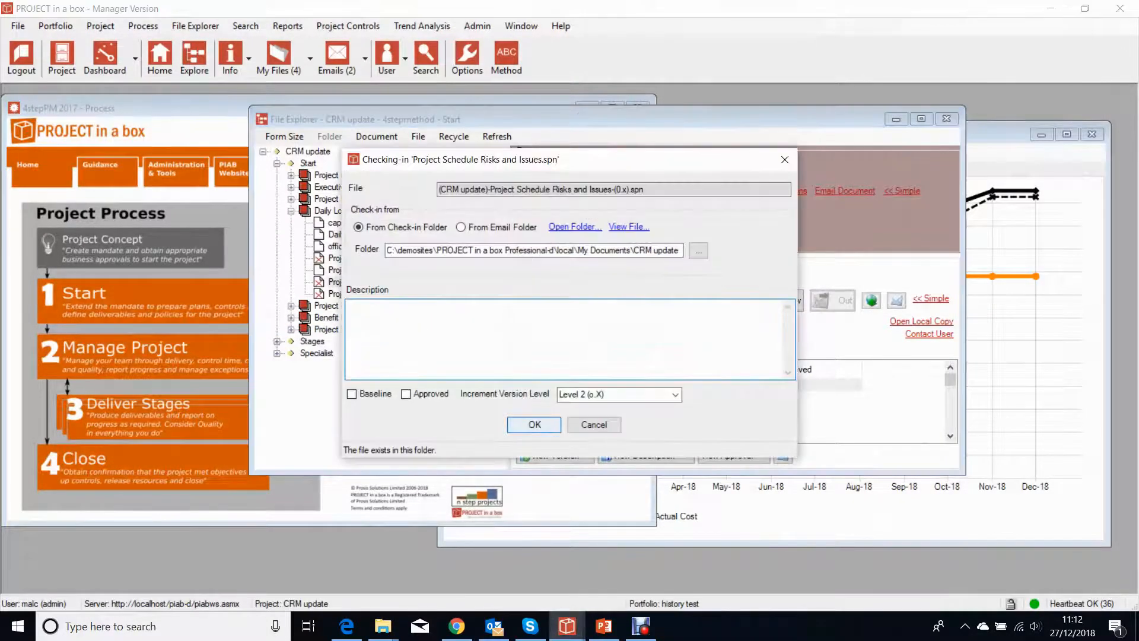
{"action": "key", "text": "Return"}
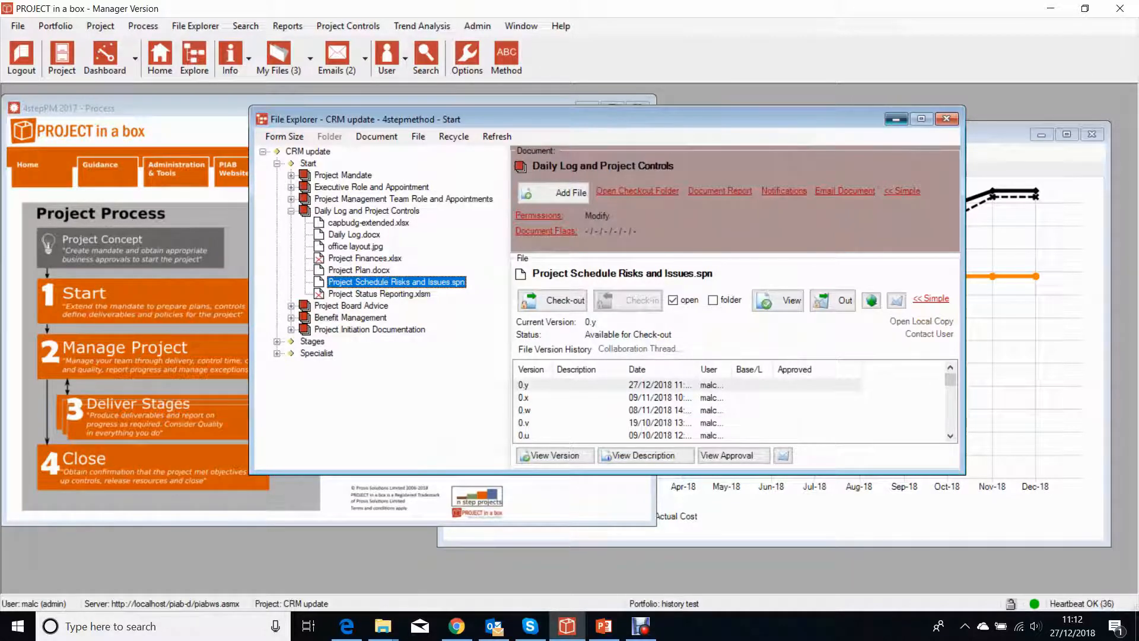
Minimise the File Explorer window and refresh the Finance timeline, checking its table and timeline chart
{"action": "left_click", "coordinate": [896, 119]}
{"action": "left_click", "coordinate": [594, 152]}
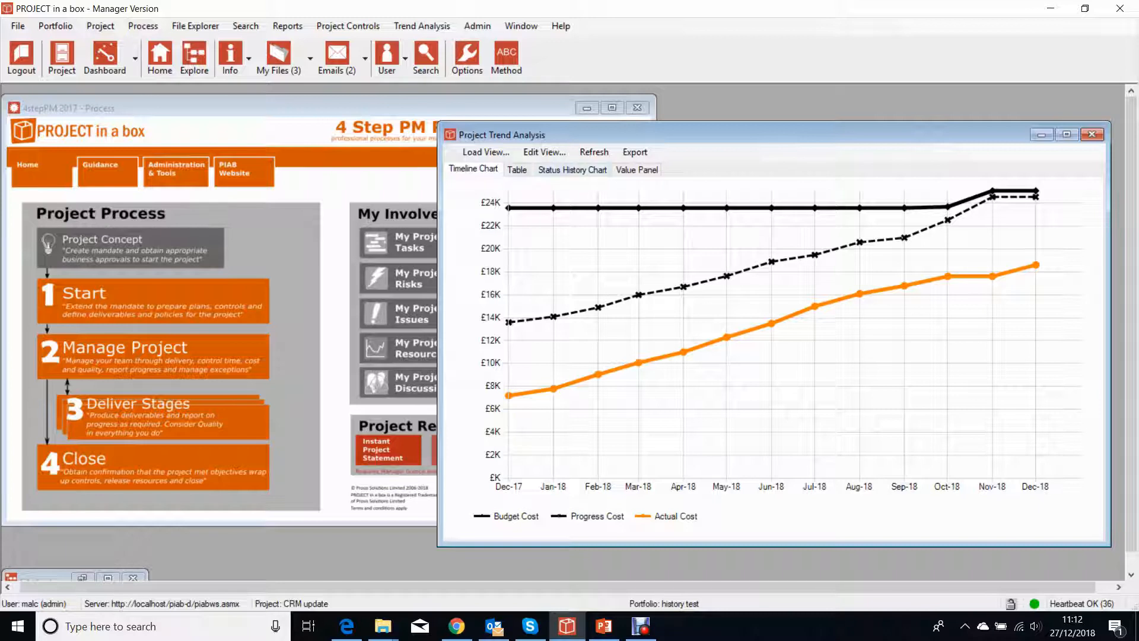
{"action": "left_click", "coordinate": [517, 169]}
{"action": "left_click", "coordinate": [473, 170]}
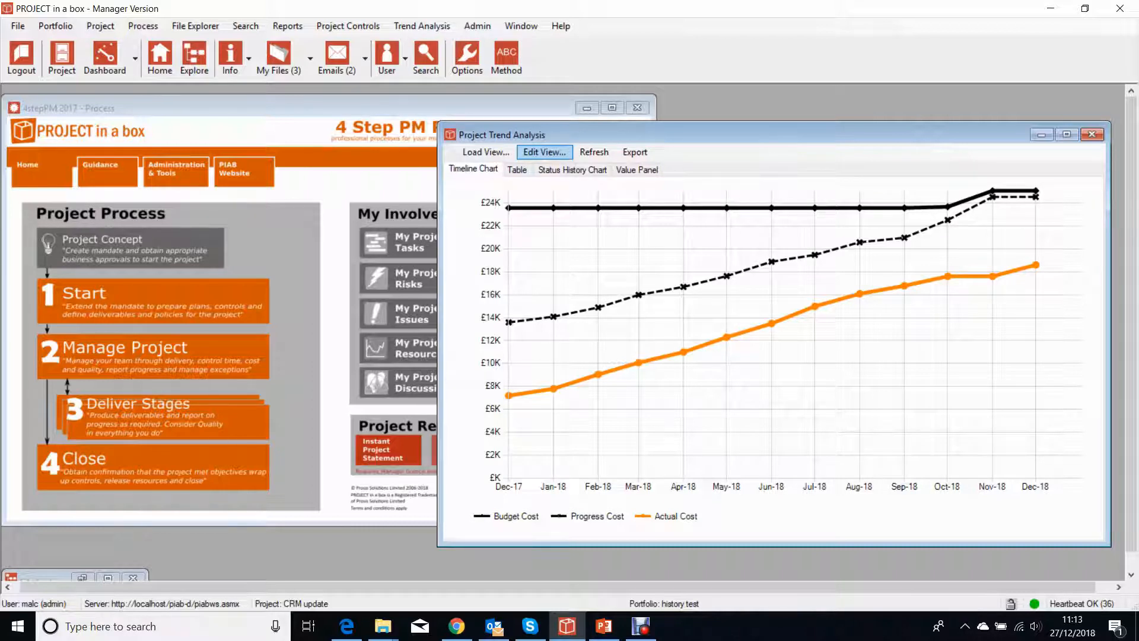
Turn on the timeline table for the Finance timeline view
{"action": "left_click", "coordinate": [544, 152]}
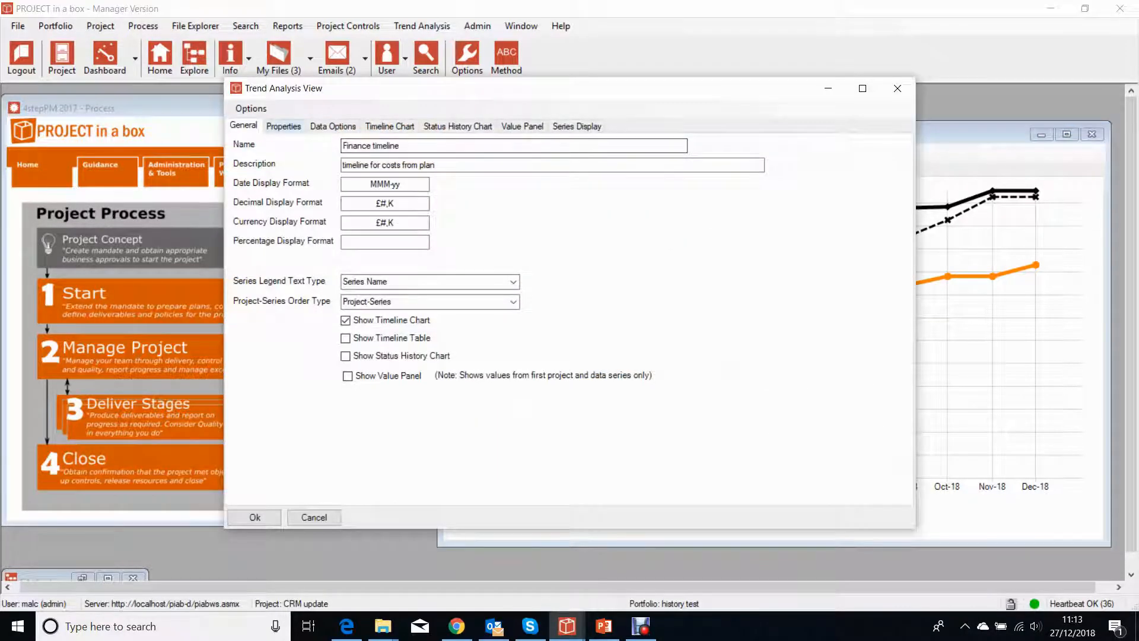
{"action": "left_click", "coordinate": [346, 338]}
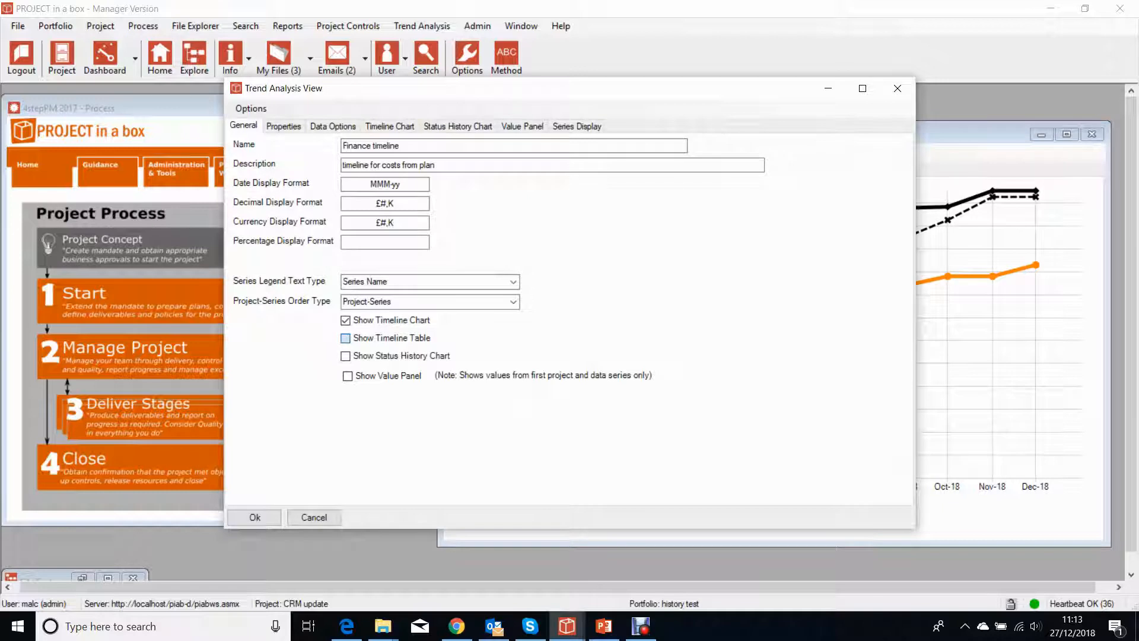
{"action": "left_click", "coordinate": [254, 517]}
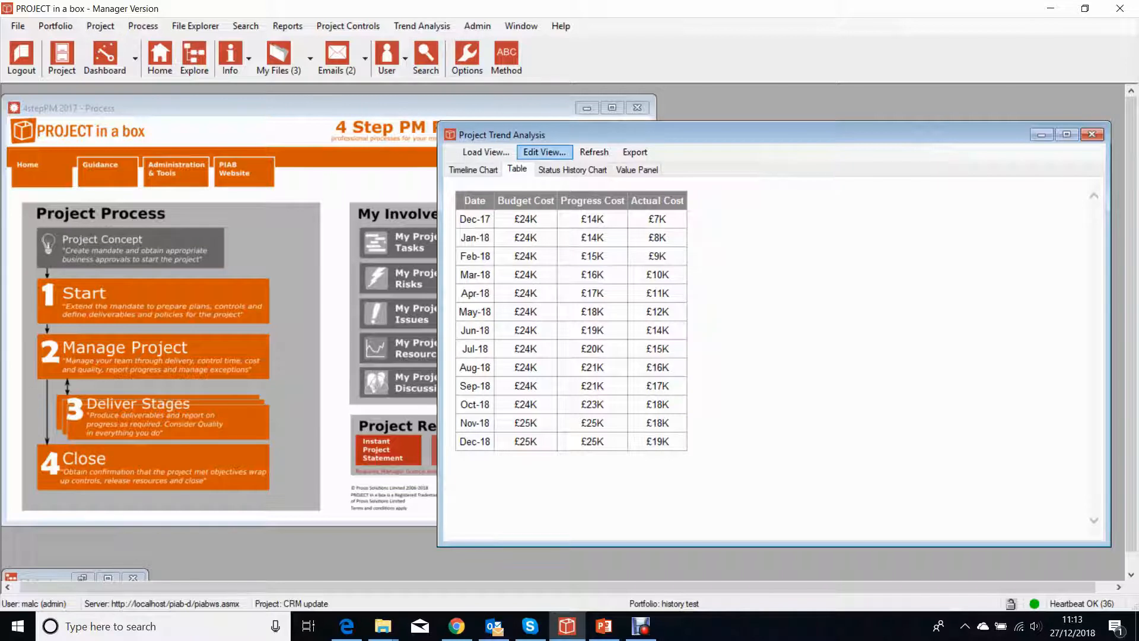
Set the view's Data Bin Period to None and review the unbinned costs in the table and timeline chart
{"action": "left_click", "coordinate": [545, 152]}
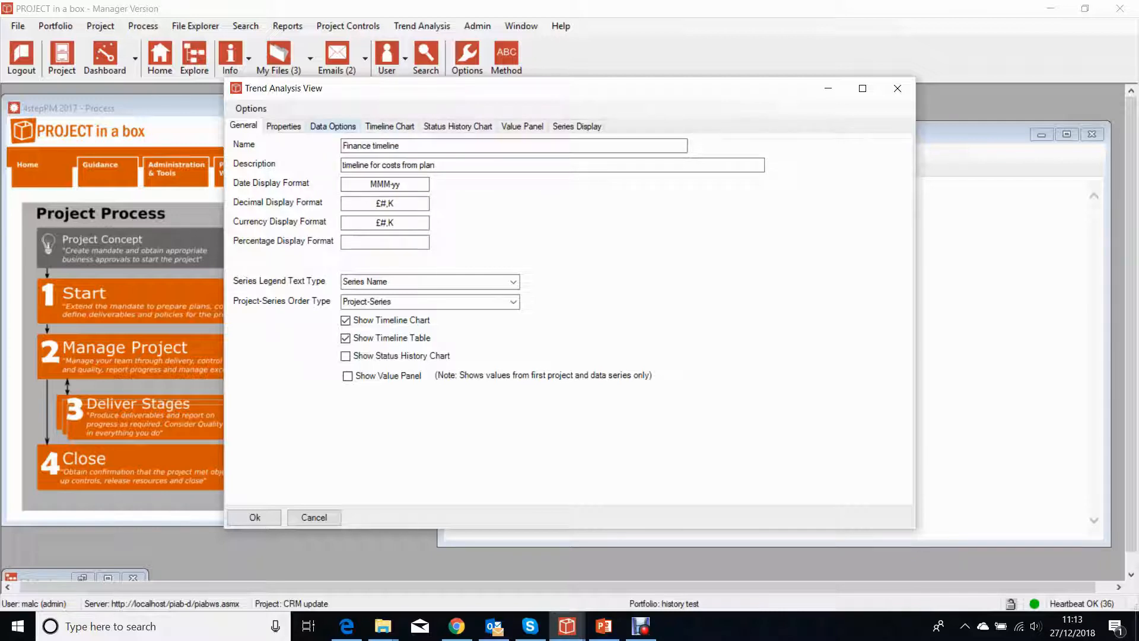
{"action": "left_click", "coordinate": [333, 126]}
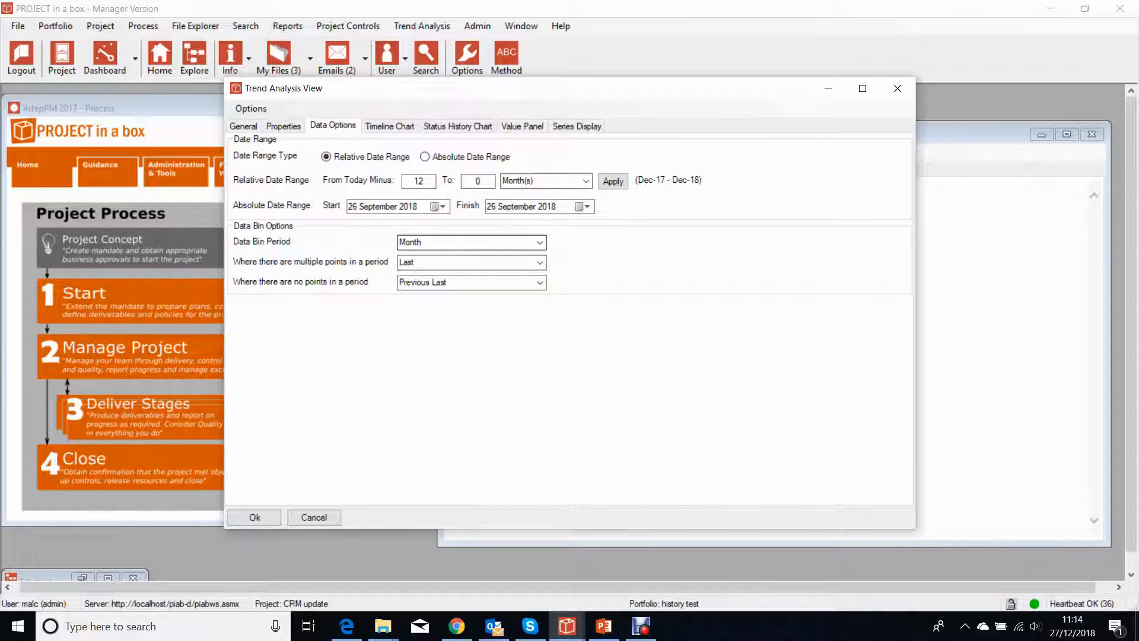
{"action": "left_click", "coordinate": [540, 242]}
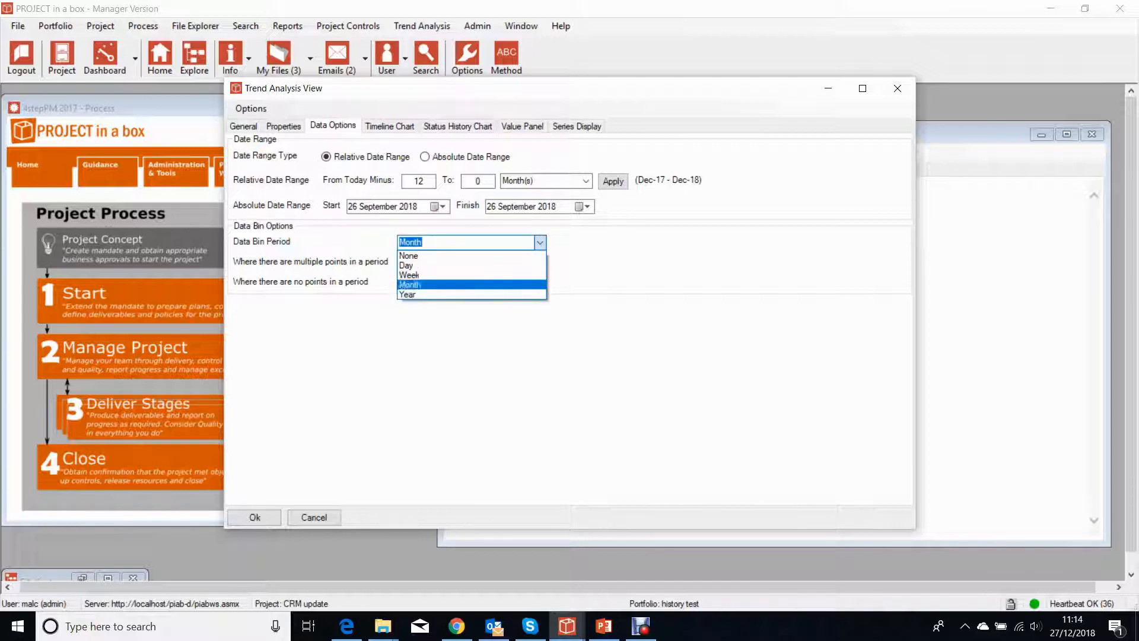
{"action": "left_click", "coordinate": [463, 256]}
{"action": "left_click", "coordinate": [255, 517]}
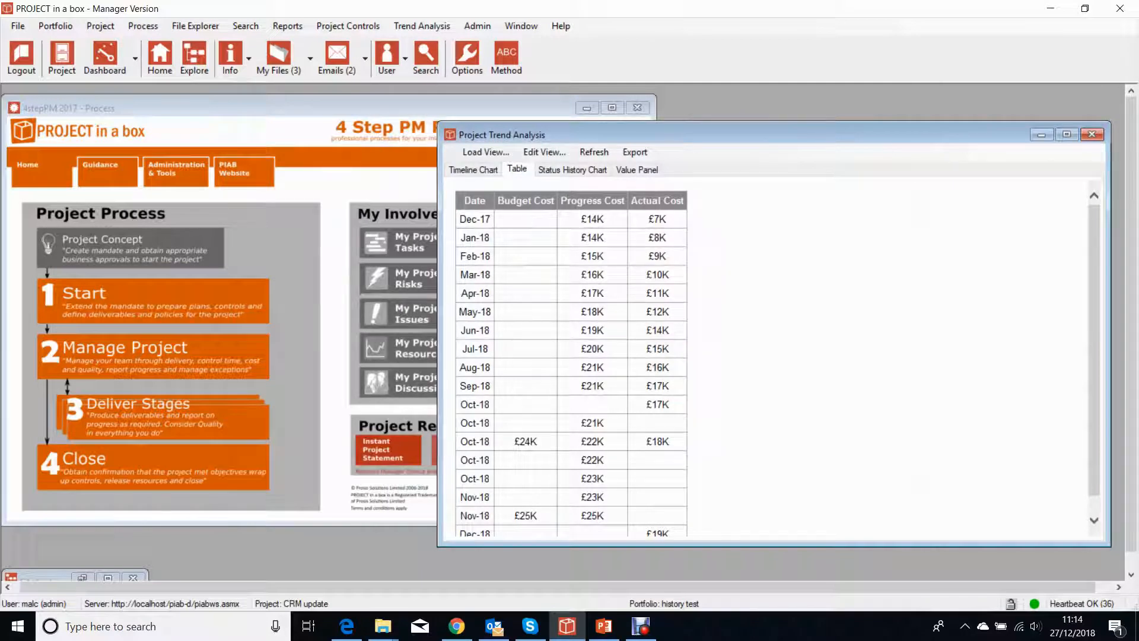
{"action": "scroll", "coordinate": [571, 356], "scroll_direction": "down", "scroll_amount": 1}
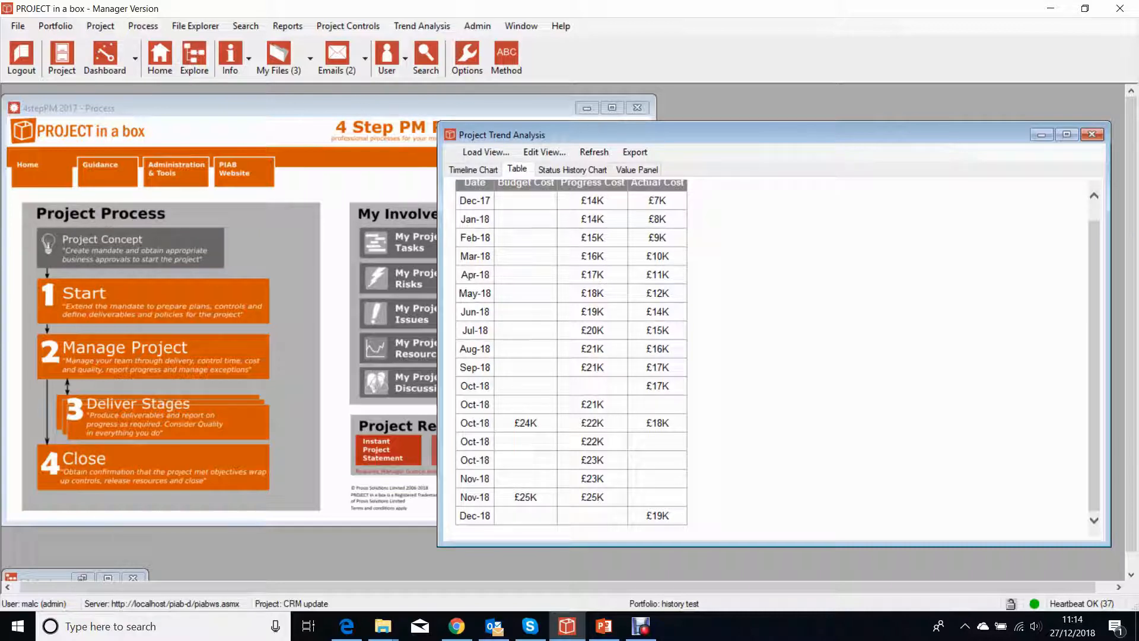
{"action": "left_click", "coordinate": [474, 170]}
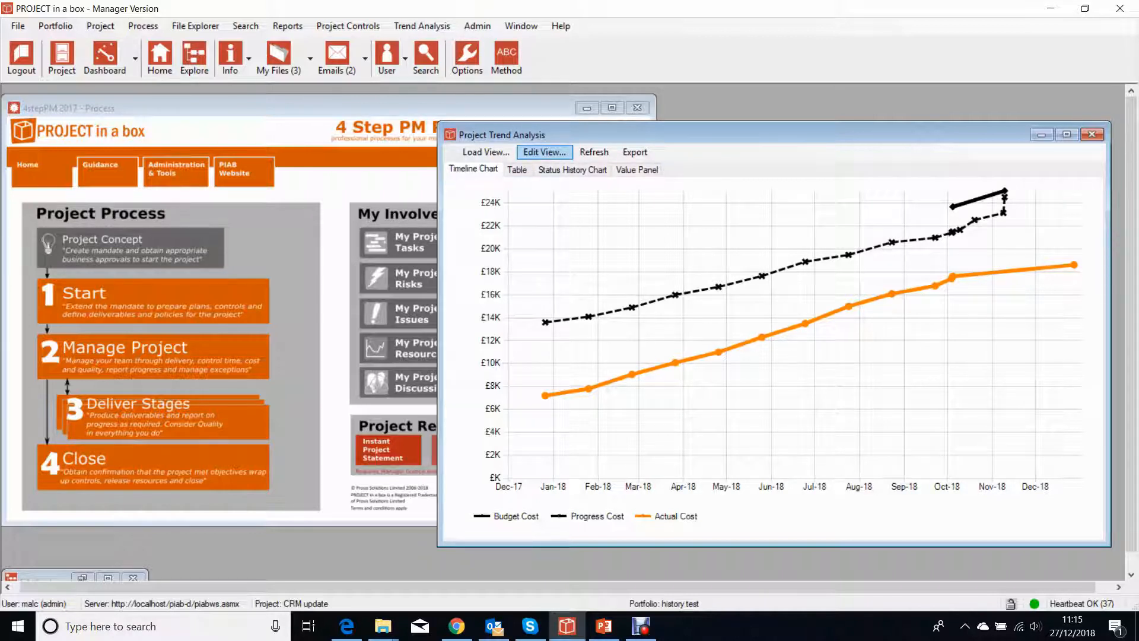
Extend the view's relative date range to start 24 months before today
{"action": "left_click", "coordinate": [545, 152]}
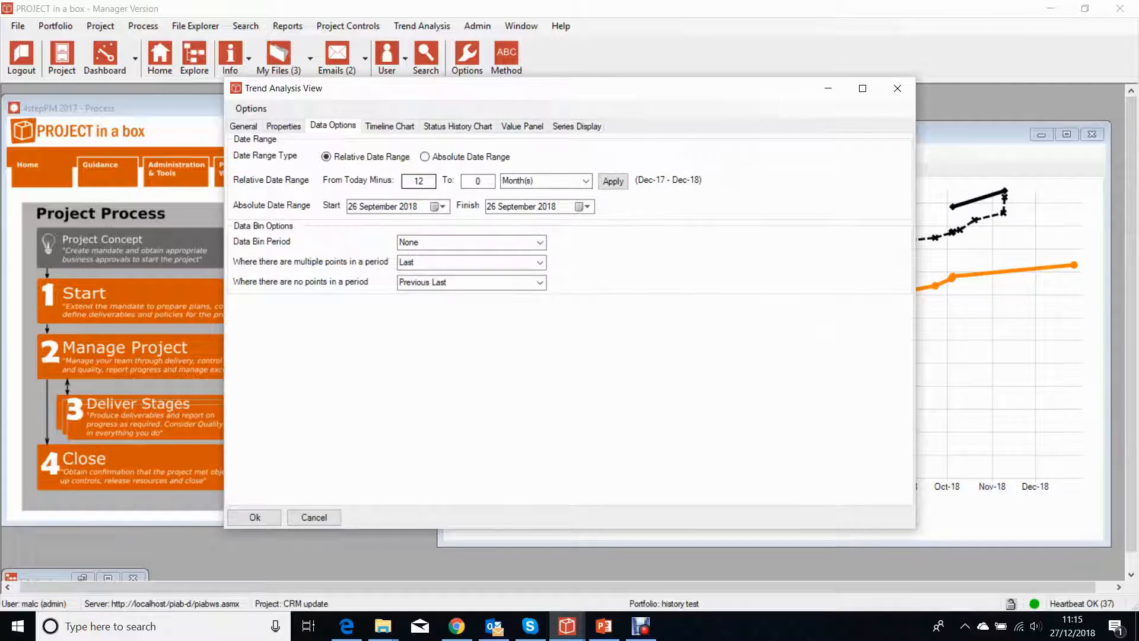
{"action": "left_click_drag", "start_coordinate": [425, 181], "coordinate": [411, 181]}
{"action": "type", "text": "24"}
{"action": "key", "text": "Return"}
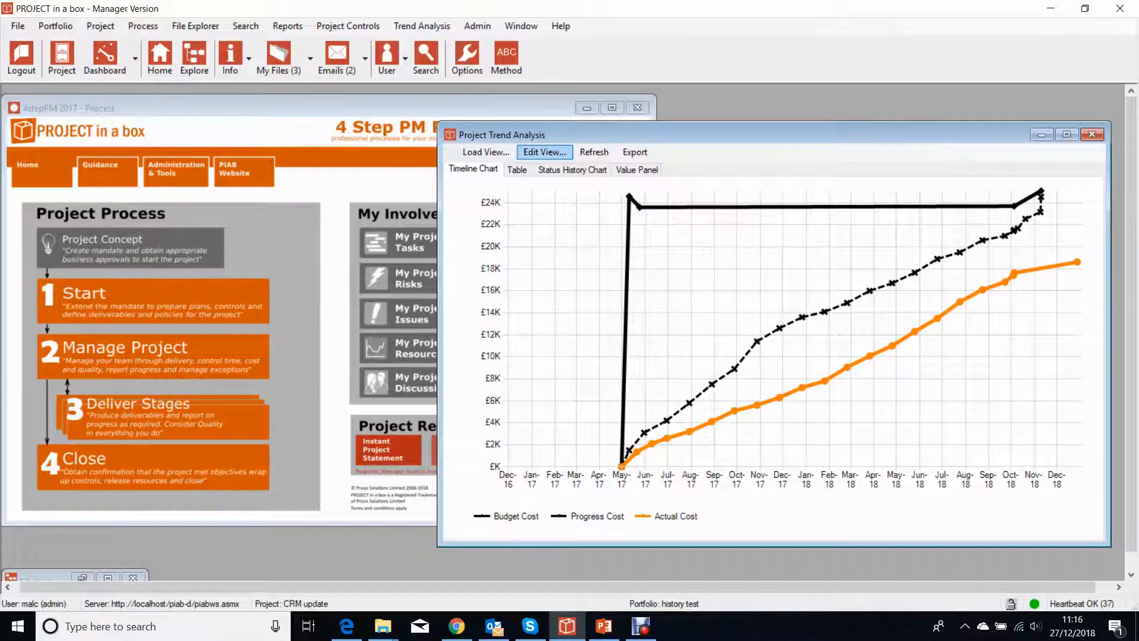
Set the view's Data Bin Period to Month, with periods that have no points using Previous
{"action": "left_click", "coordinate": [544, 151]}
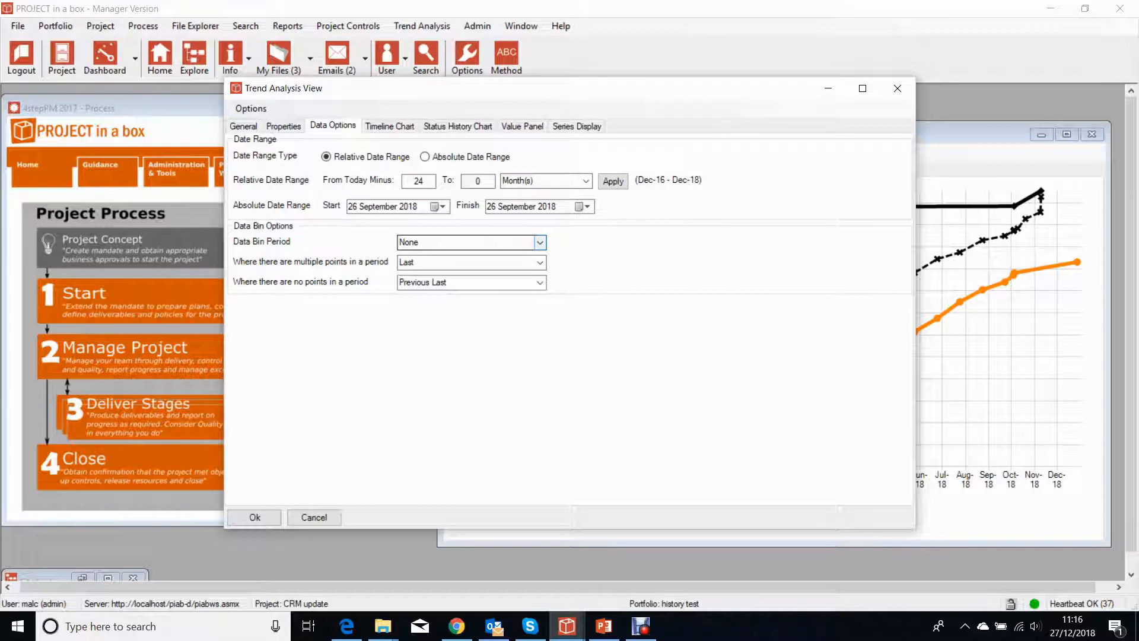
{"action": "left_click", "coordinate": [540, 242]}
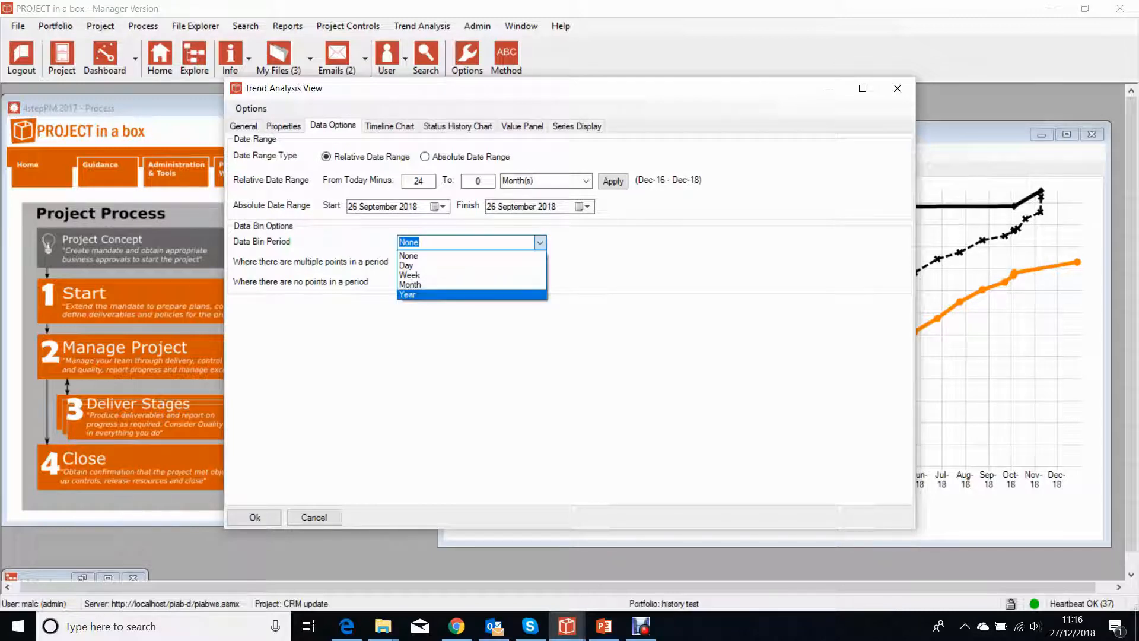
{"action": "left_click", "coordinate": [462, 285]}
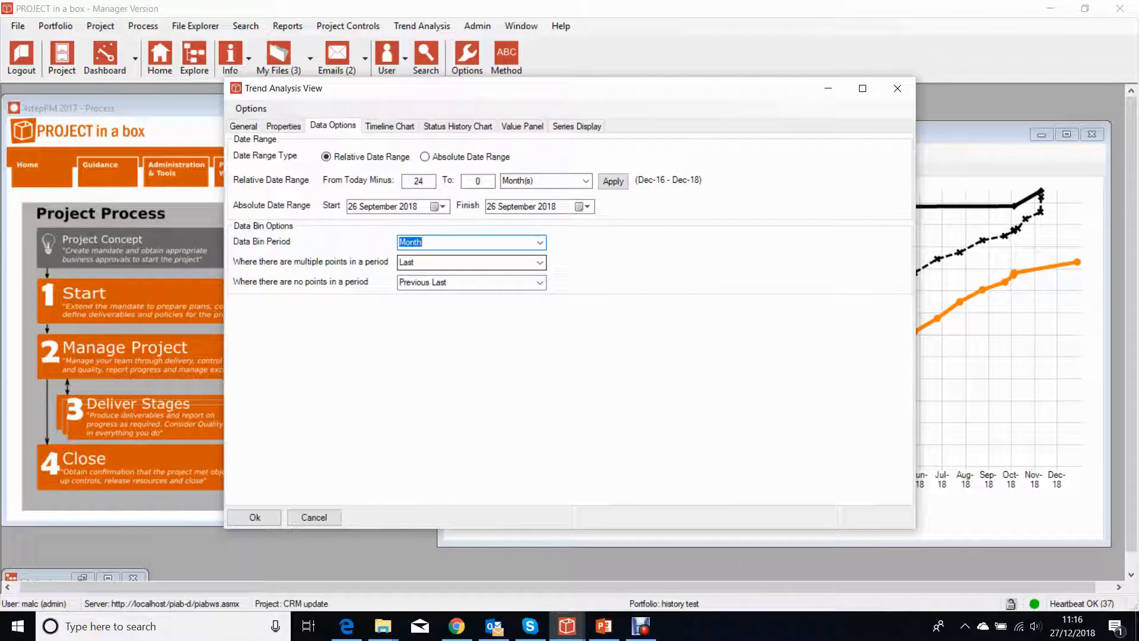
{"action": "left_click", "coordinate": [540, 262]}
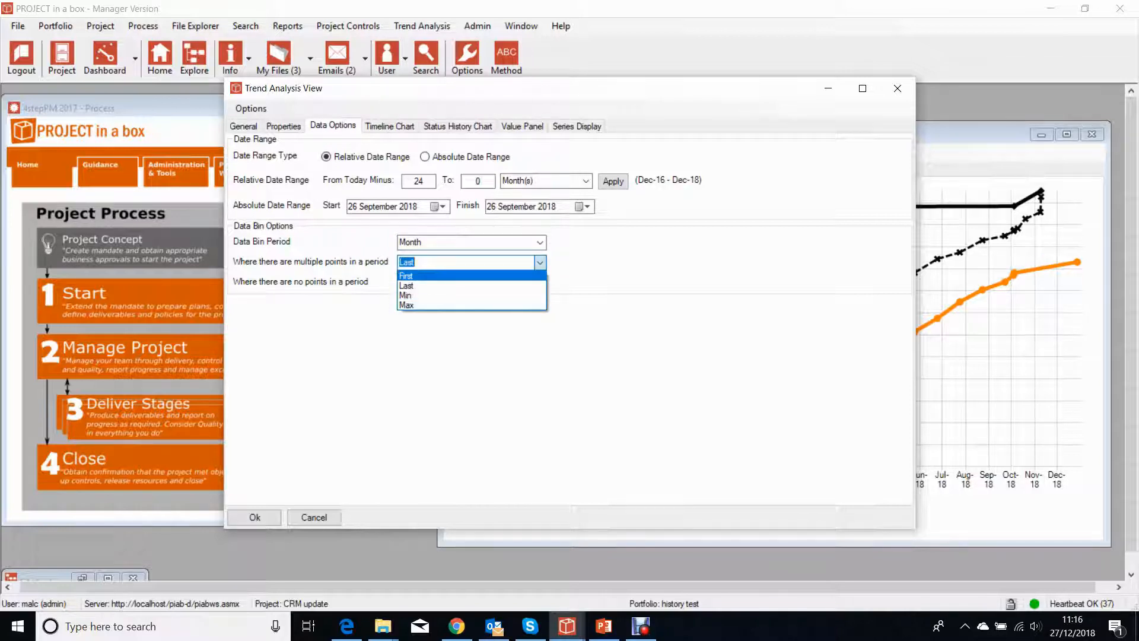
{"action": "left_click", "coordinate": [540, 262]}
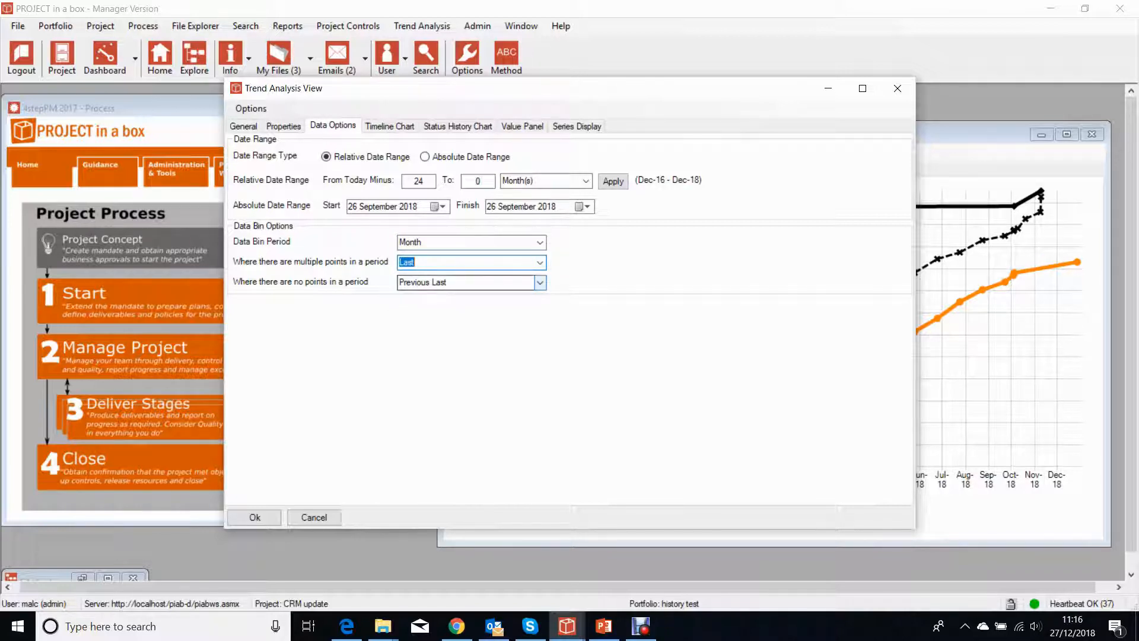
{"action": "left_click", "coordinate": [540, 282]}
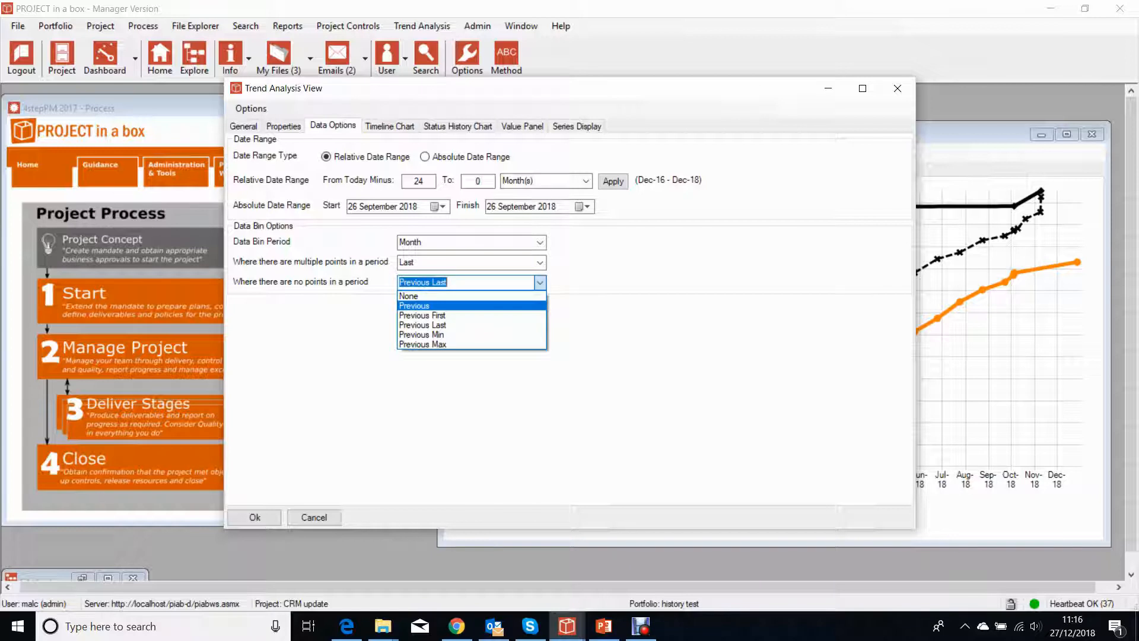
{"action": "left_click", "coordinate": [427, 306]}
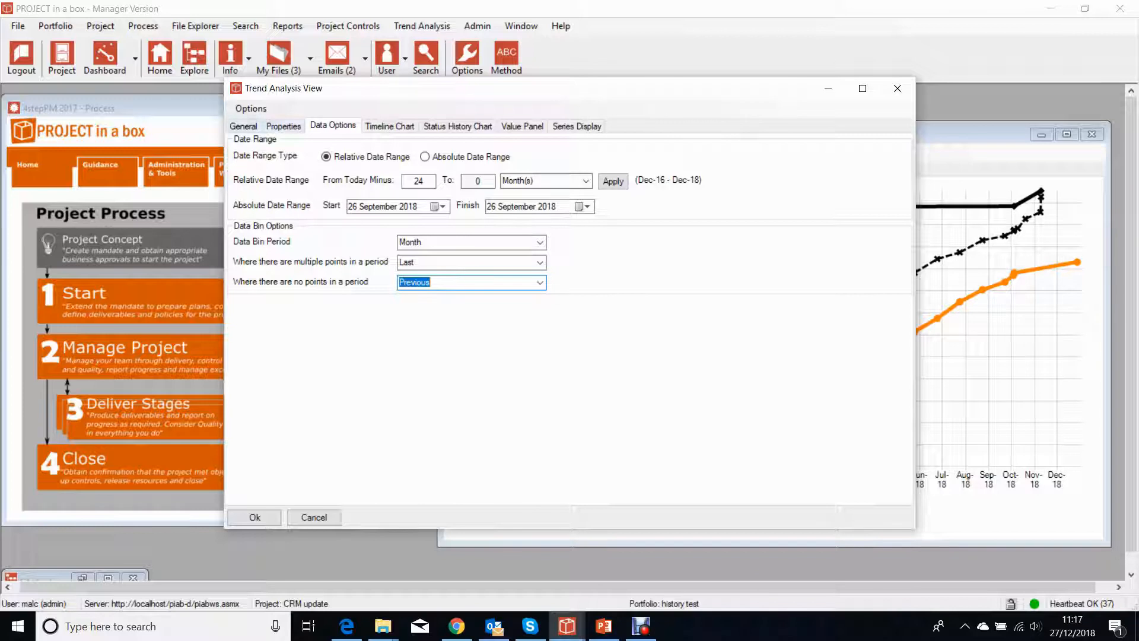
Add the Budget_Income property as a new series in the Finance timeline view
{"action": "left_click", "coordinate": [284, 126]}
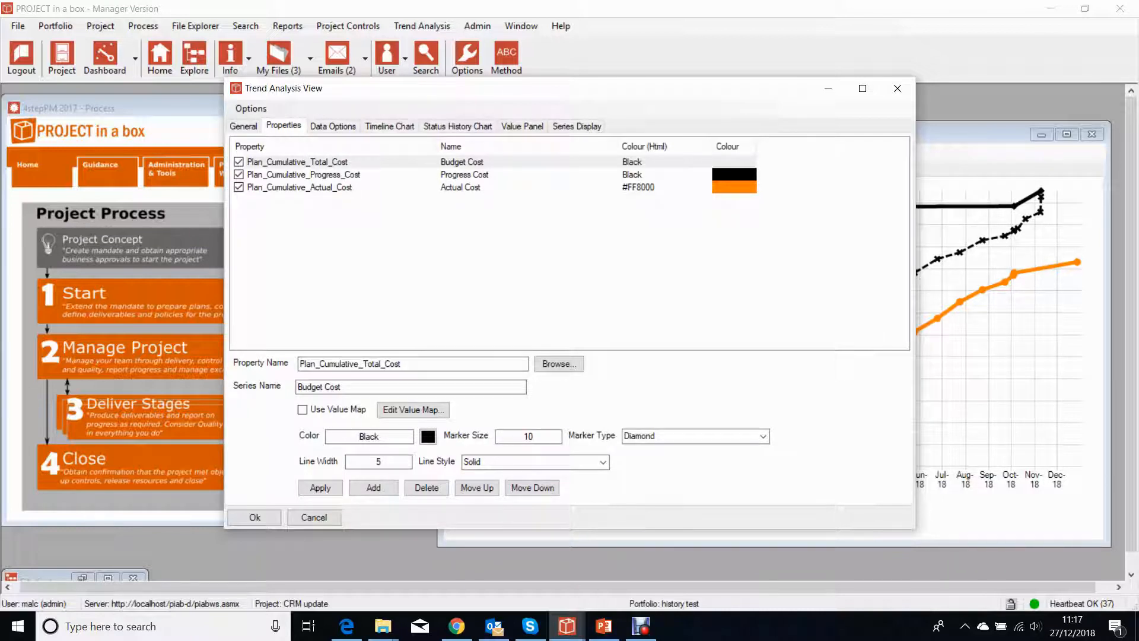
{"action": "left_click", "coordinate": [559, 364]}
{"action": "mouse_move", "coordinate": [738, 215]}
{"action": "left_mouse_down"}
{"action": "mouse_move", "coordinate": [739, 389]}
{"action": "mouse_move", "coordinate": [738, 215]}
{"action": "left_mouse_up"}
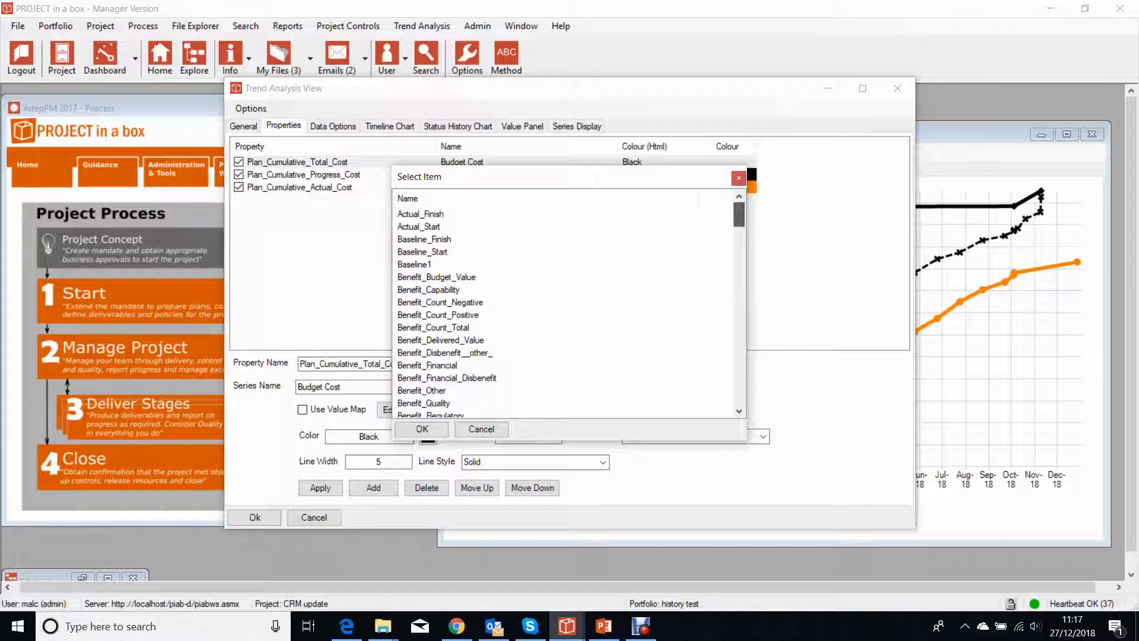
{"action": "scroll", "coordinate": [567, 306], "scroll_direction": "down", "scroll_amount": 7}
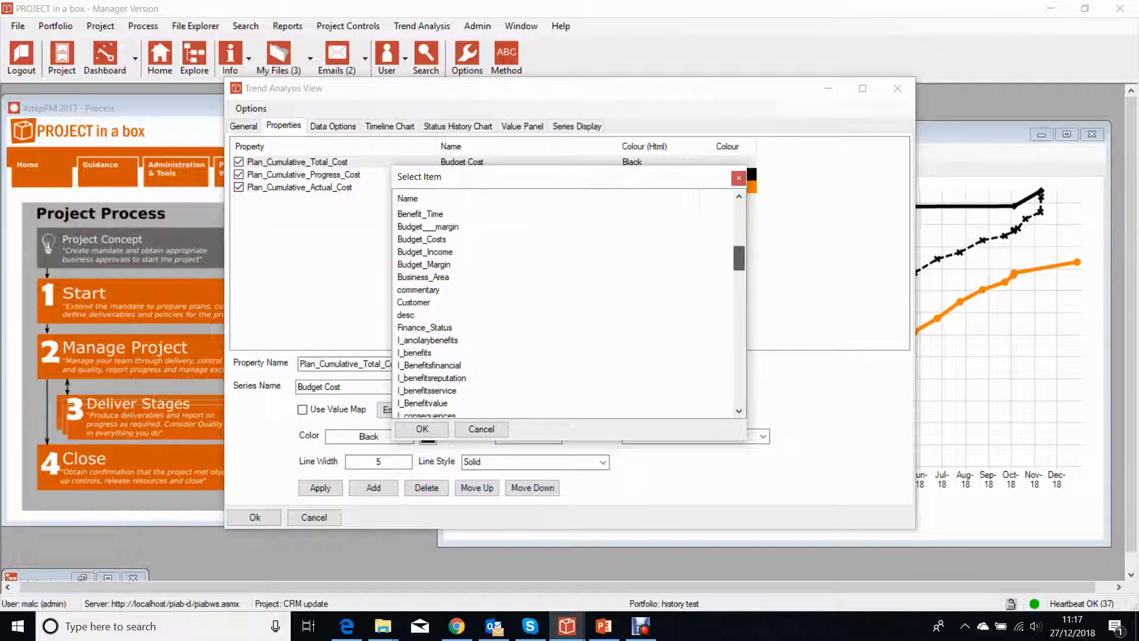
{"action": "left_click", "coordinate": [426, 252]}
{"action": "left_click", "coordinate": [421, 428]}
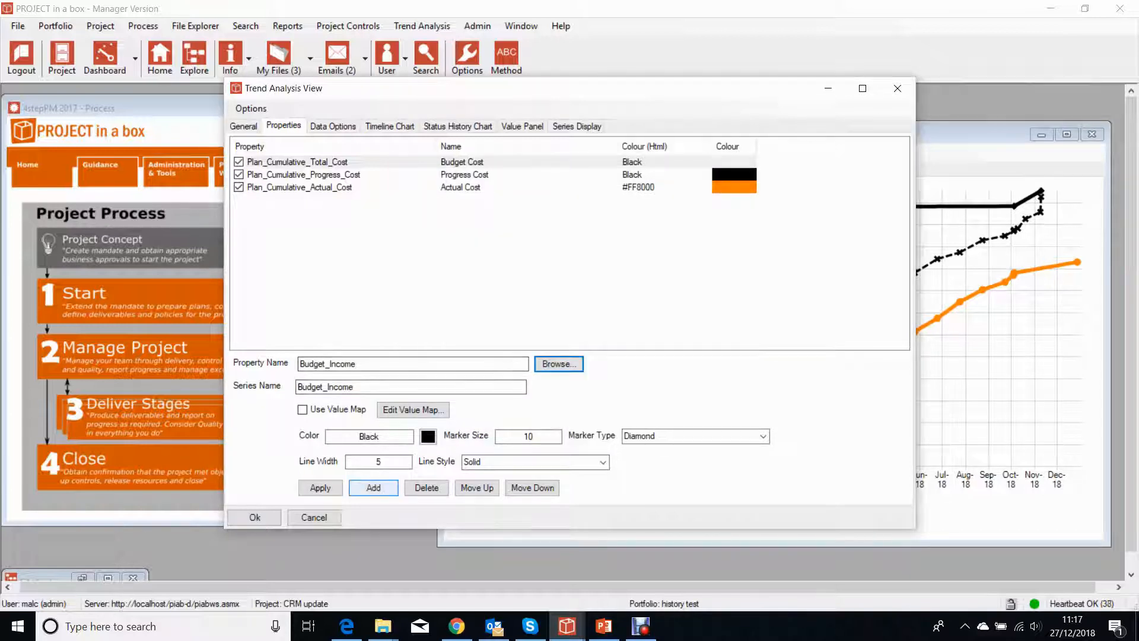
{"action": "left_click", "coordinate": [374, 487]}
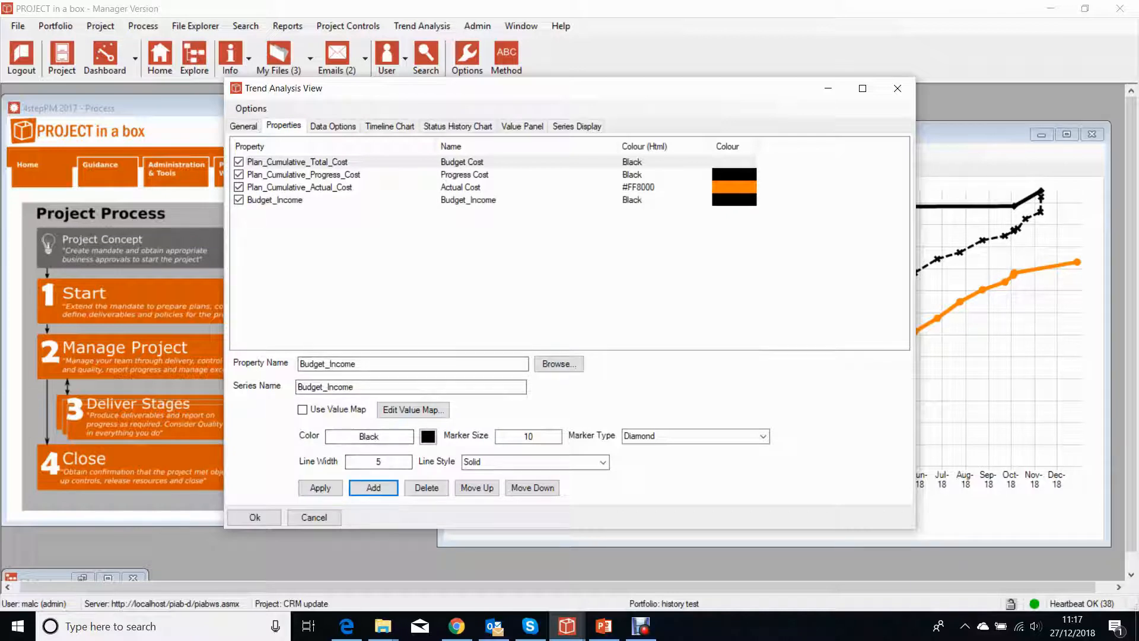
{"action": "left_click", "coordinate": [746, 200]}
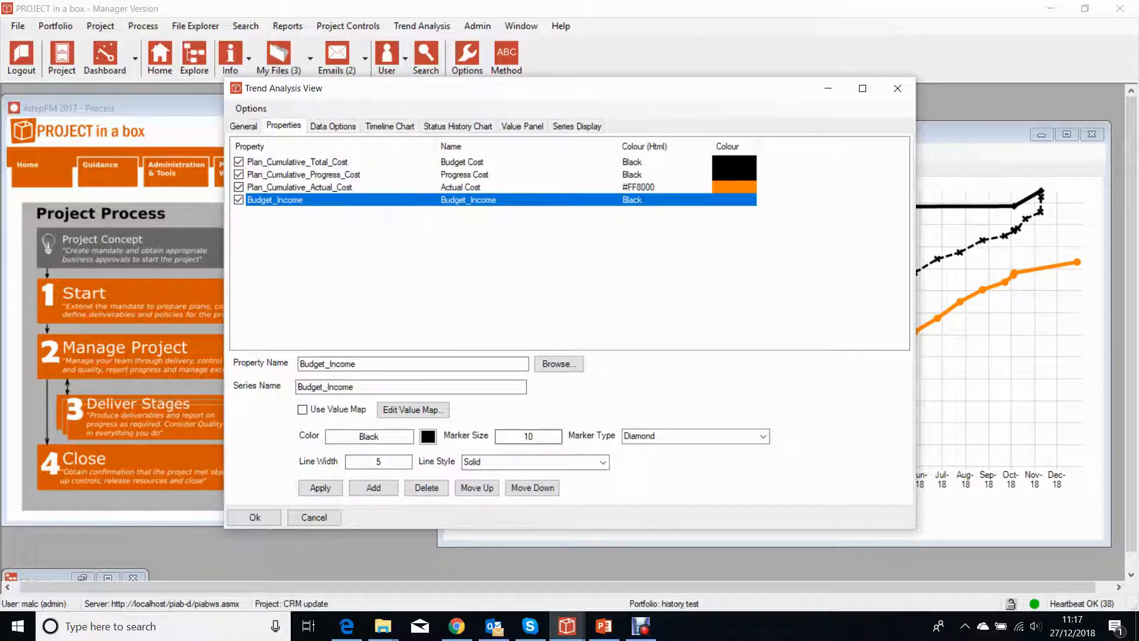
{"action": "left_click", "coordinate": [428, 436]}
{"action": "left_click", "coordinate": [540, 202]}
{"action": "left_click", "coordinate": [515, 353]}
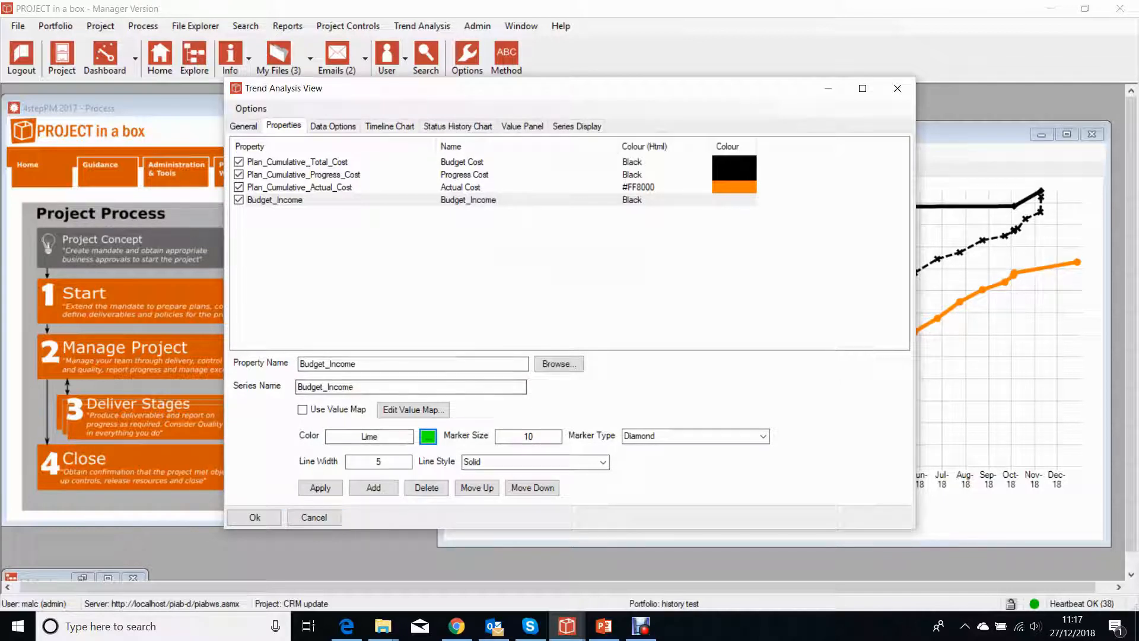
{"action": "left_click", "coordinate": [416, 261]}
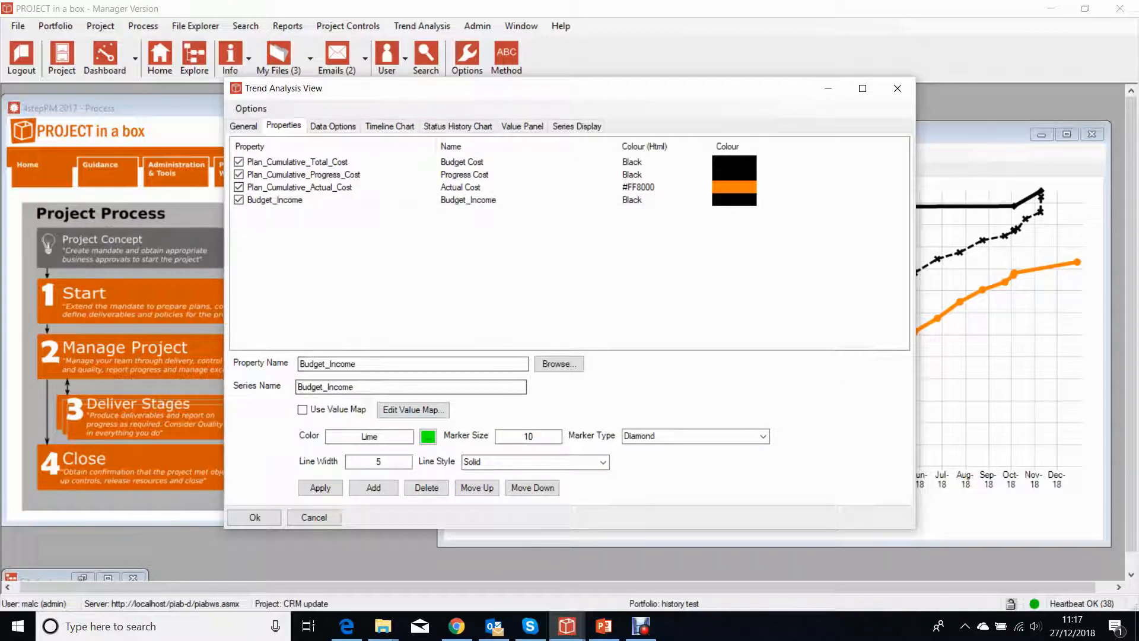
Change the Budget_Income series colour to Lime and apply it to the series list
{"action": "left_click", "coordinate": [285, 200]}
{"action": "left_click", "coordinate": [427, 437]}
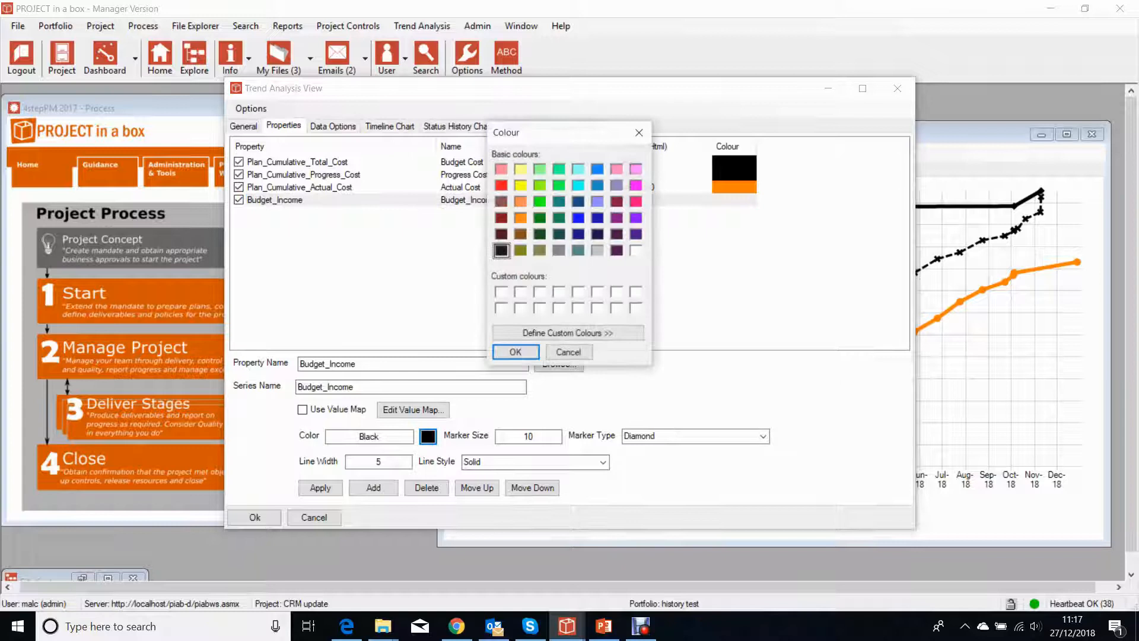
{"action": "left_click", "coordinate": [540, 202]}
{"action": "left_click", "coordinate": [516, 352]}
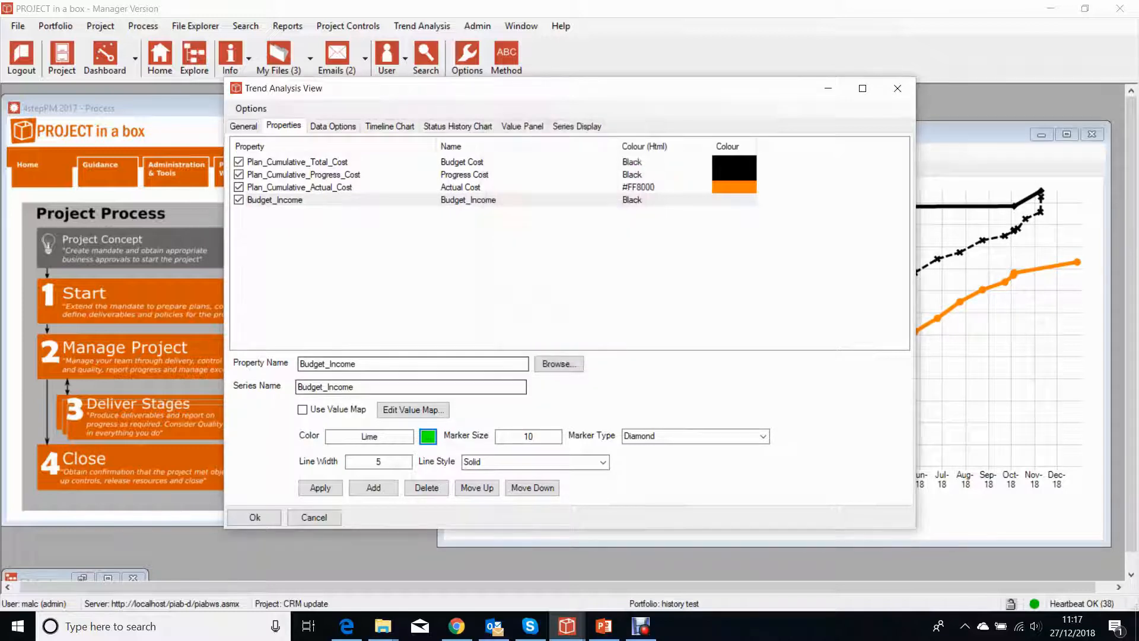
{"action": "left_click", "coordinate": [320, 488]}
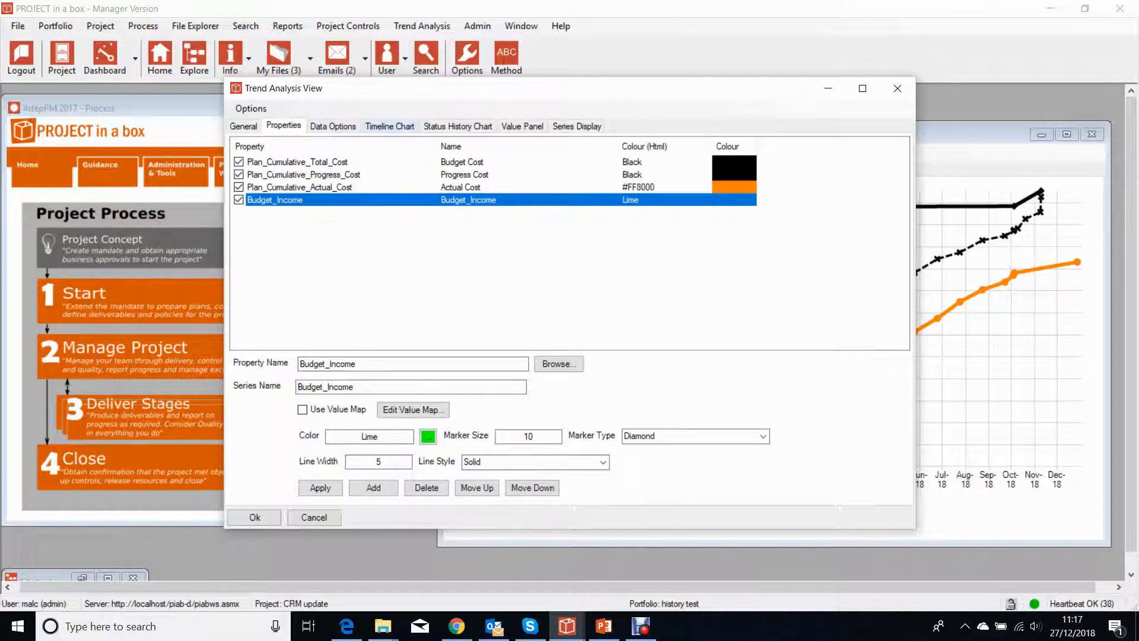
Keep the timeline chart's Y-axis type as Numeric and apply the edited view to the chart
{"action": "left_click", "coordinate": [389, 126]}
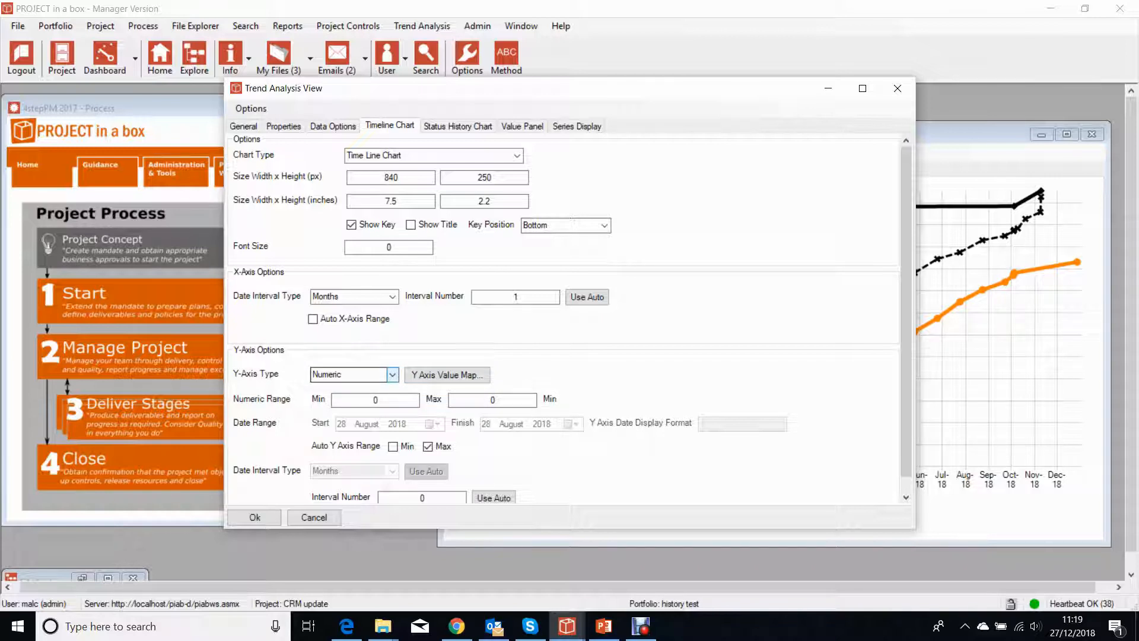
{"action": "left_click", "coordinate": [392, 375]}
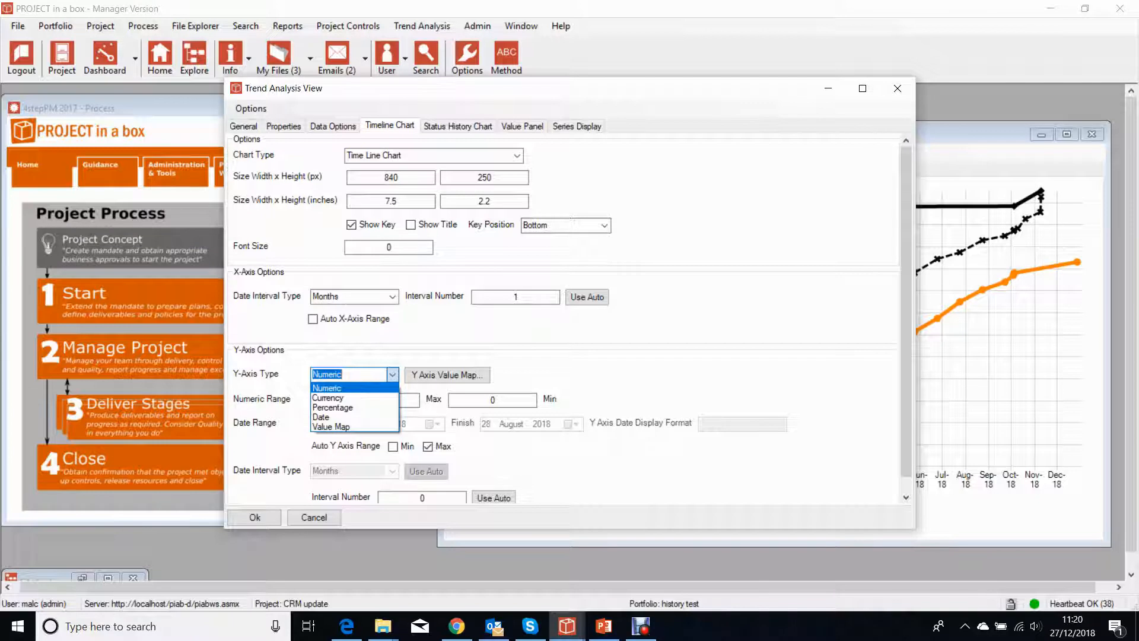
{"action": "left_click", "coordinate": [350, 388]}
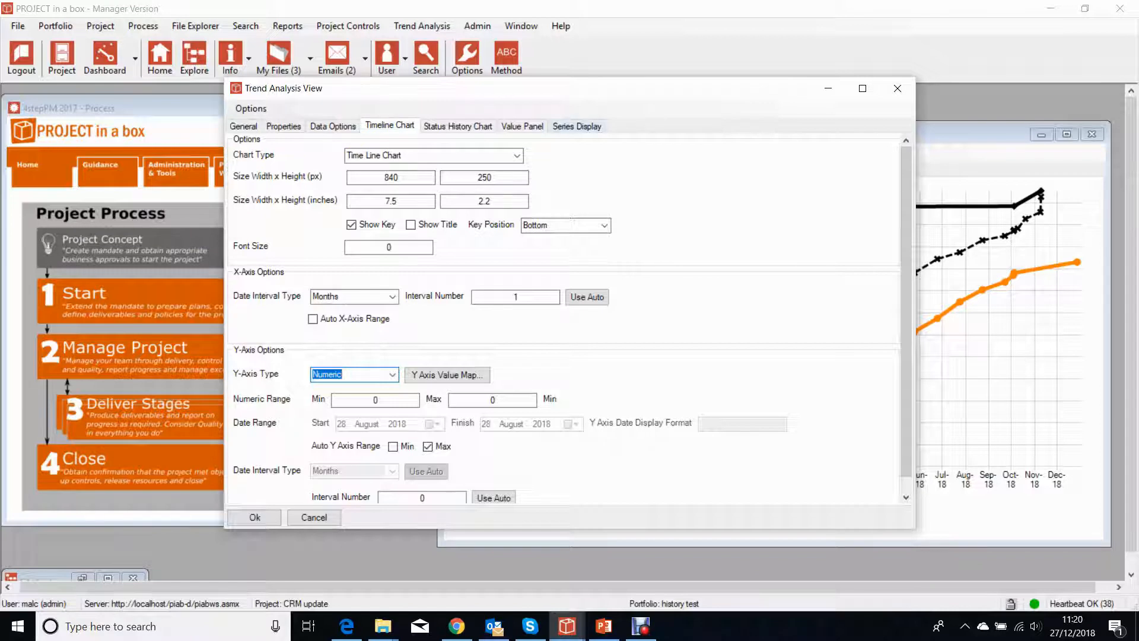
{"action": "left_click", "coordinate": [255, 516]}
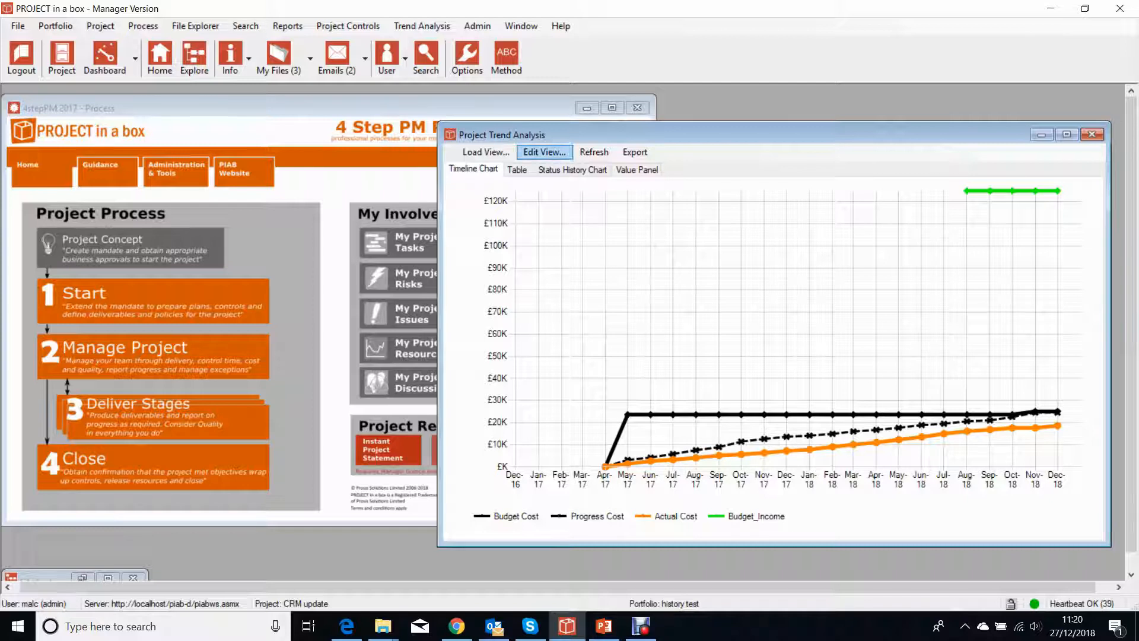
Review the view editor's options for saving, loading and XML exchange, and close the editor without saving
{"action": "left_click", "coordinate": [545, 152]}
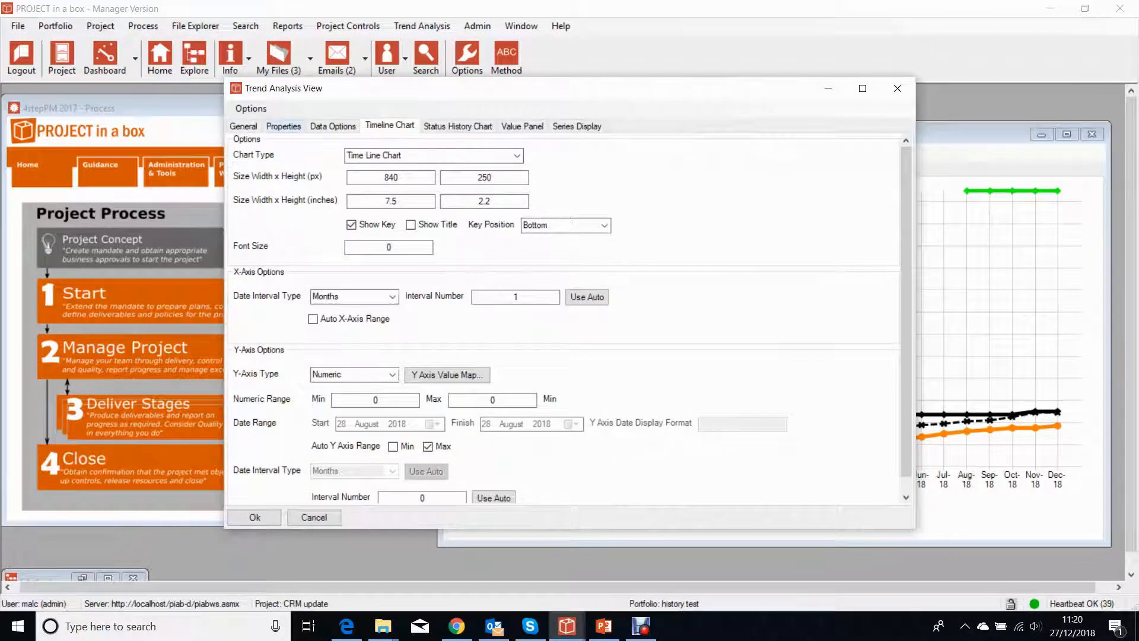
{"action": "left_click", "coordinate": [251, 109]}
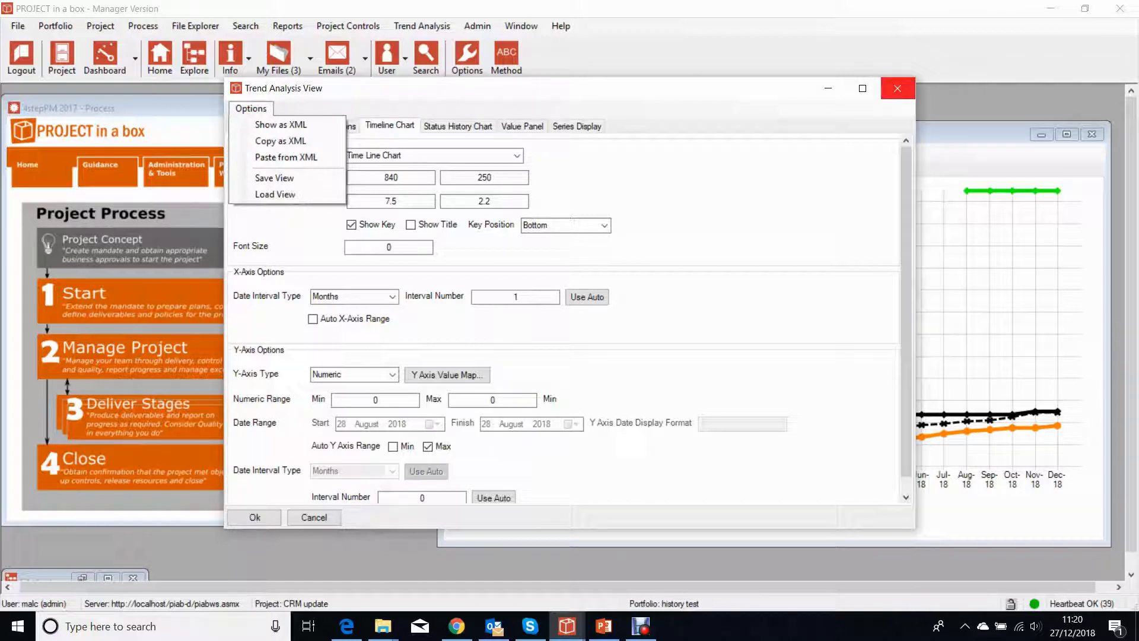
{"action": "left_click", "coordinate": [897, 87]}
{"action": "left_click", "coordinate": [897, 88]}
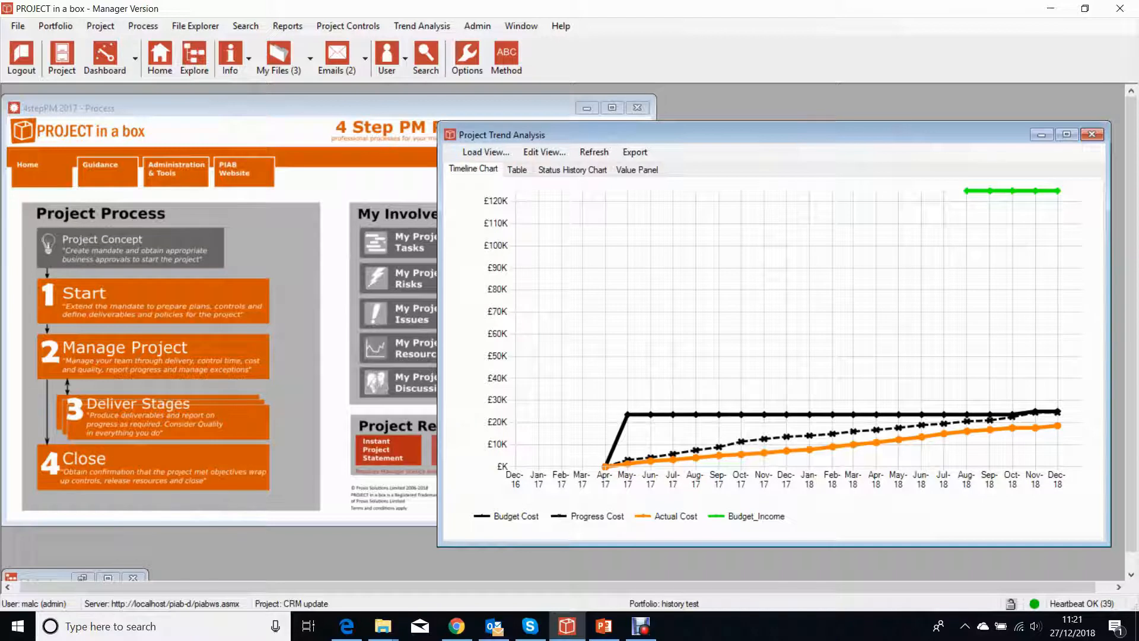
Load the Finish date view to examine the baseline and actual finish trends
{"action": "left_click", "coordinate": [486, 152]}
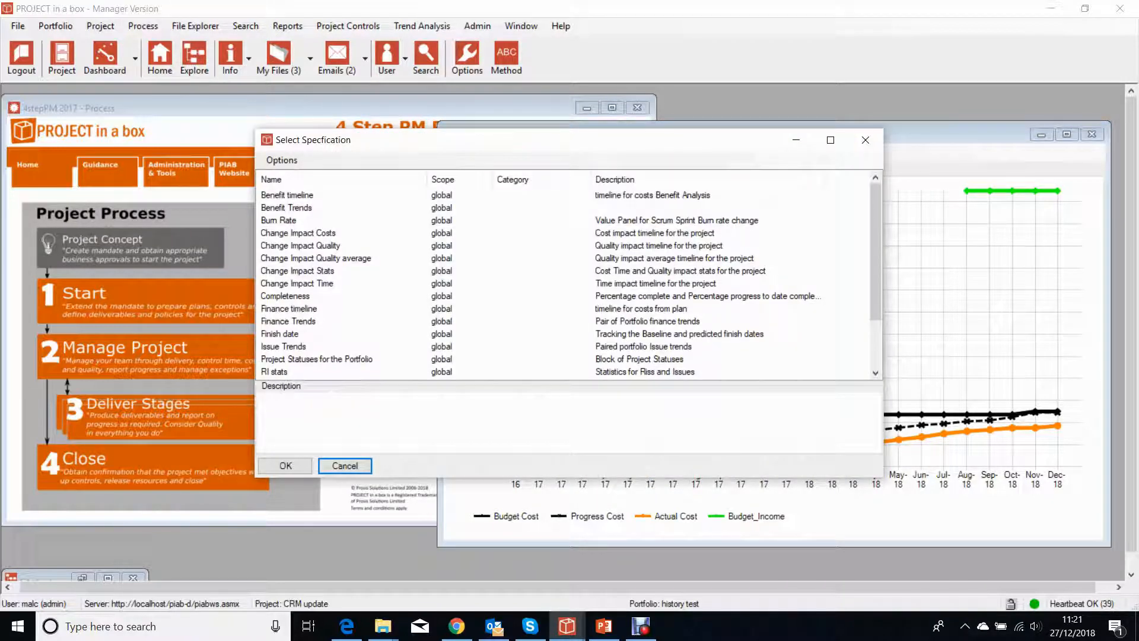
{"action": "left_click", "coordinate": [279, 334]}
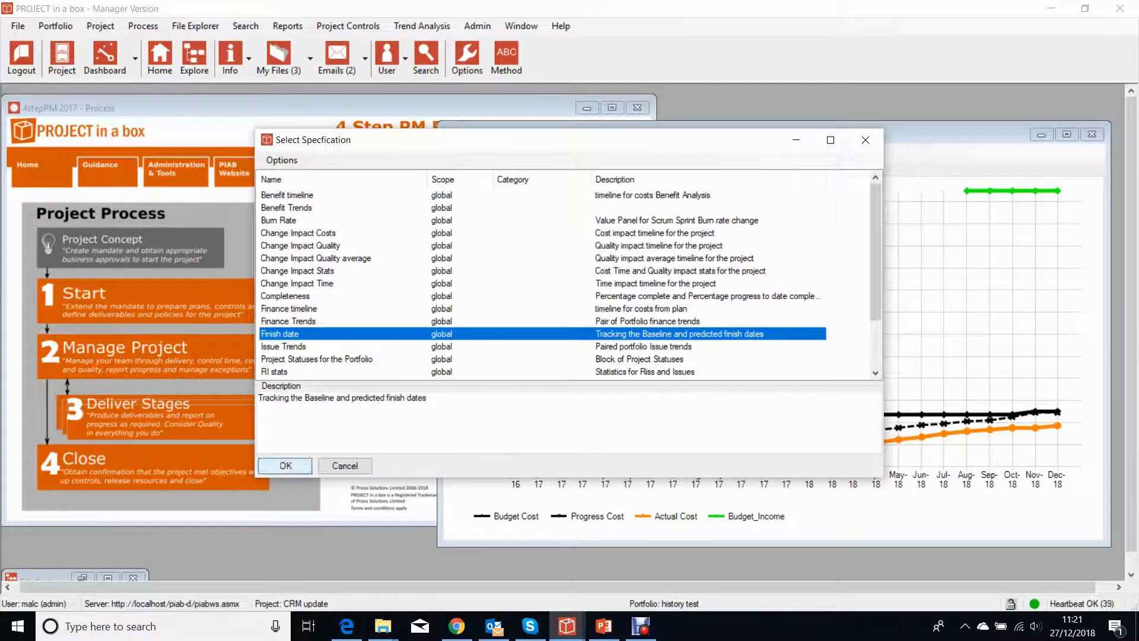
{"action": "left_click", "coordinate": [286, 466]}
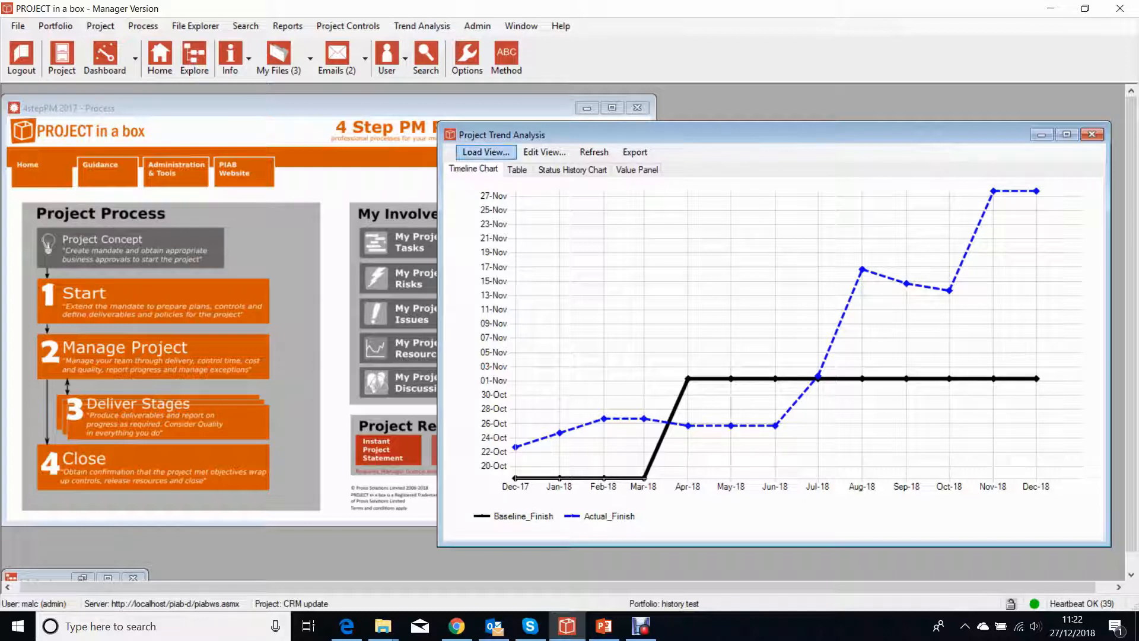
Load the Change Impact Quality view in the project trend analysis
{"action": "left_click", "coordinate": [486, 152]}
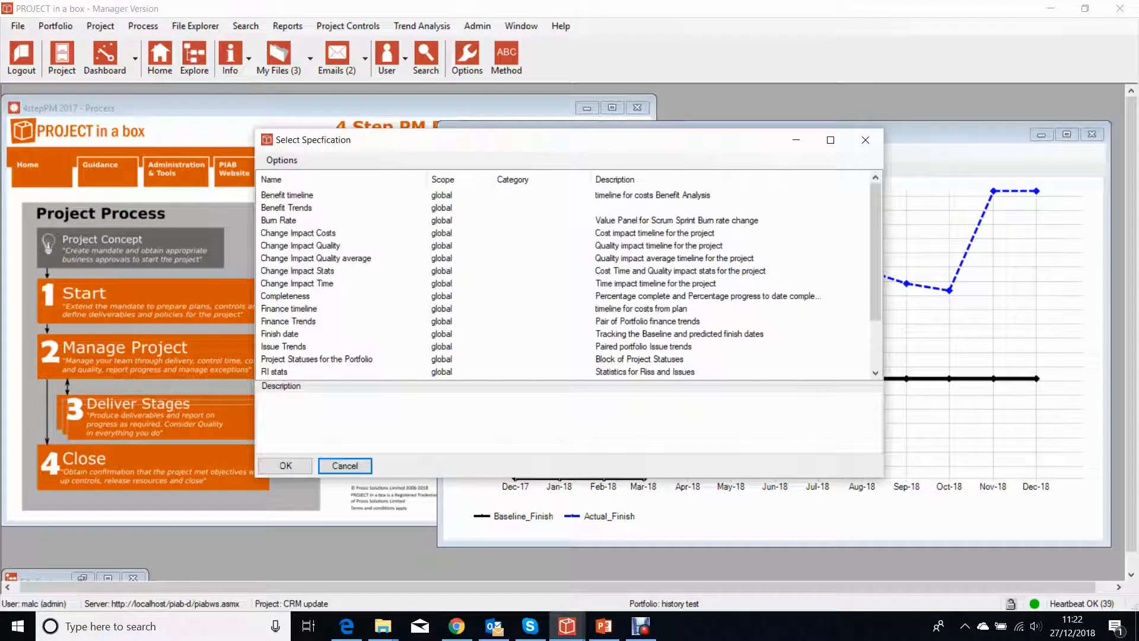
{"action": "left_click", "coordinate": [300, 246]}
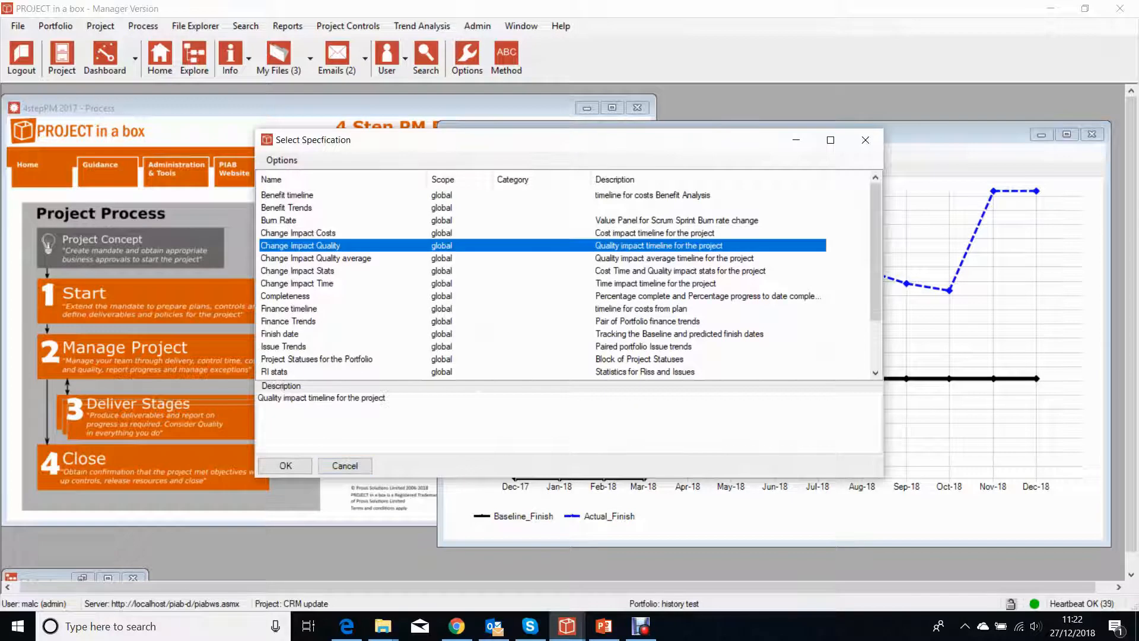
{"action": "left_click", "coordinate": [285, 466]}
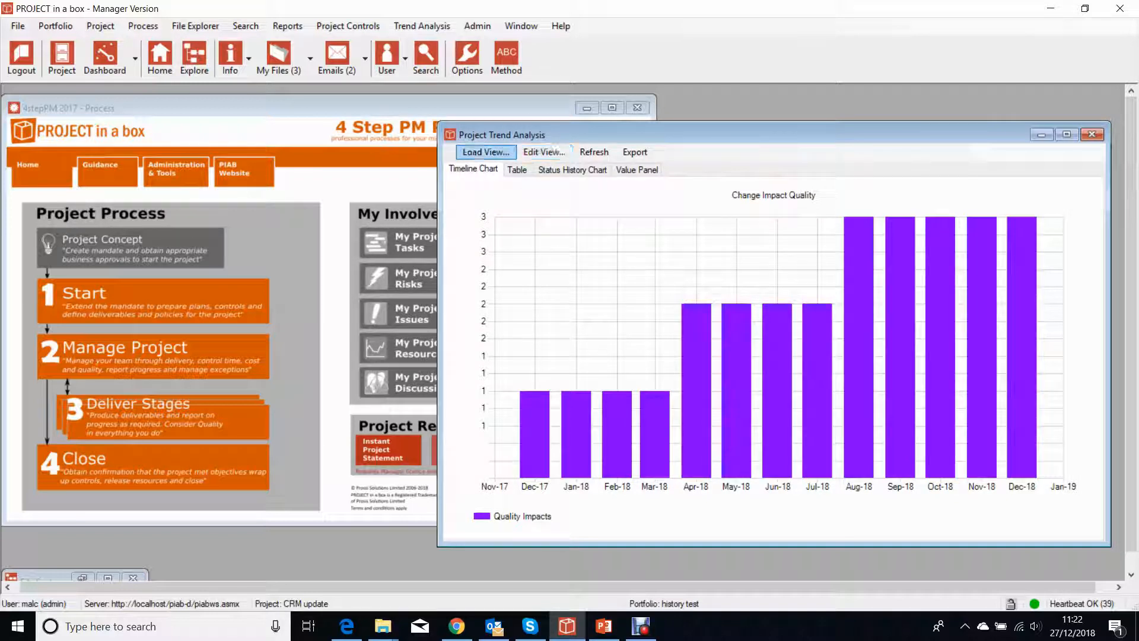
Review the available chart types and the series properties of the Change Impact Quality view
{"action": "left_click", "coordinate": [544, 152]}
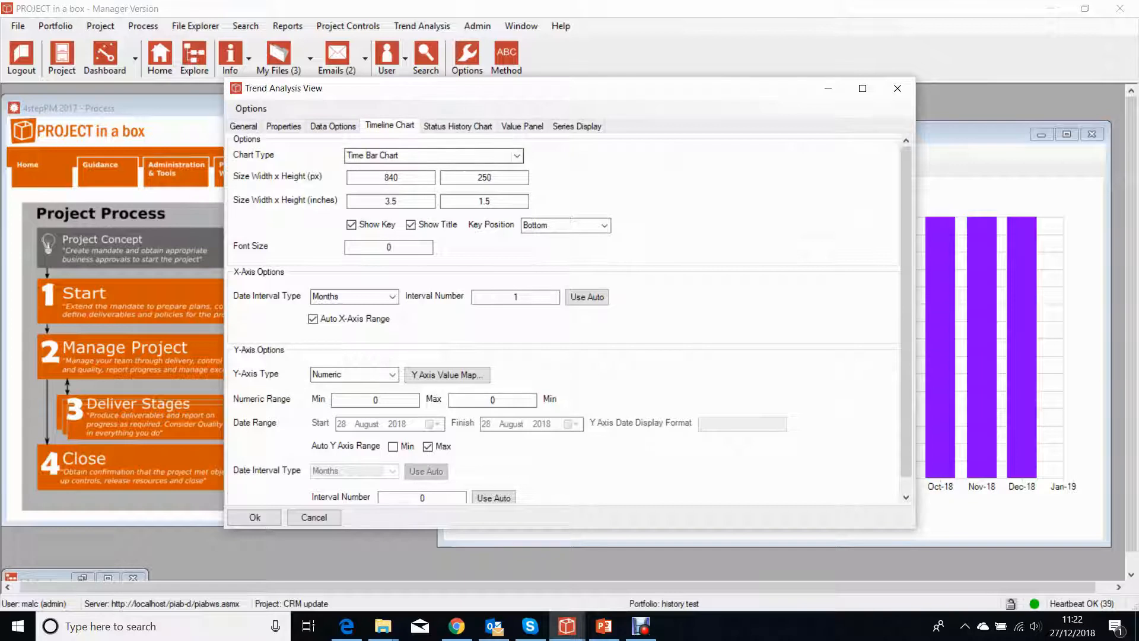
{"action": "left_click", "coordinate": [517, 155]}
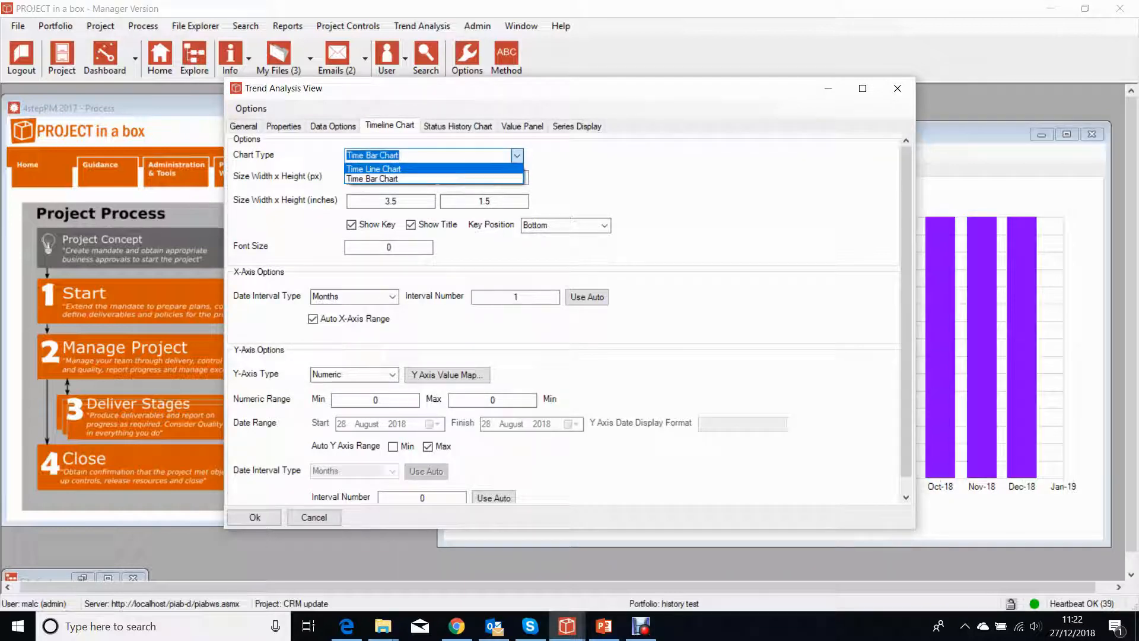
{"action": "left_click", "coordinate": [517, 155]}
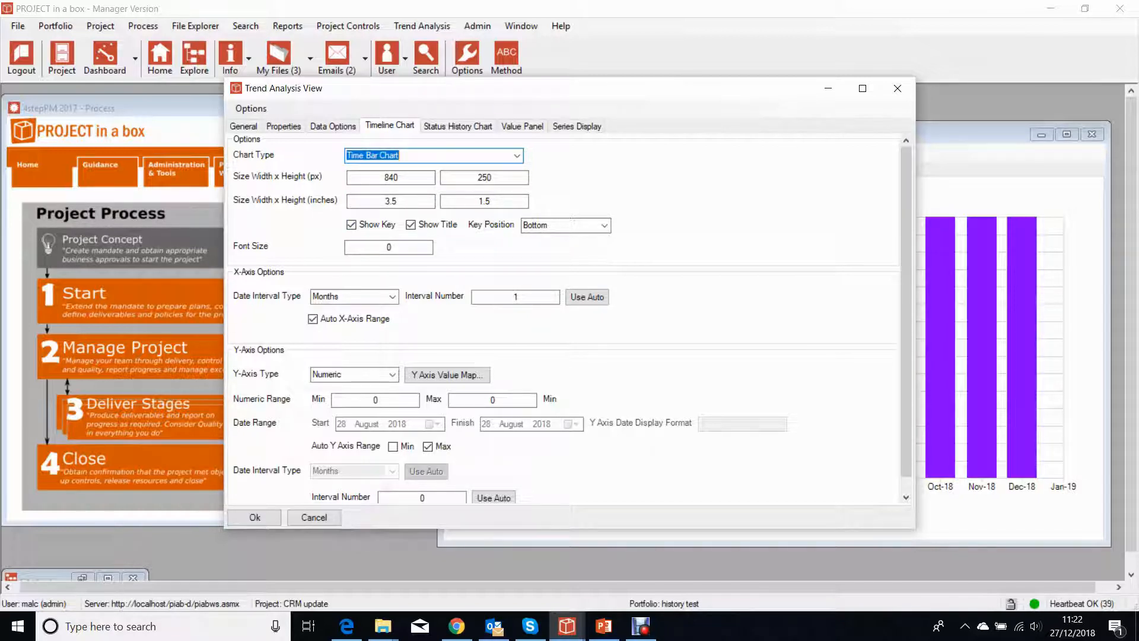
{"action": "left_click", "coordinate": [284, 126]}
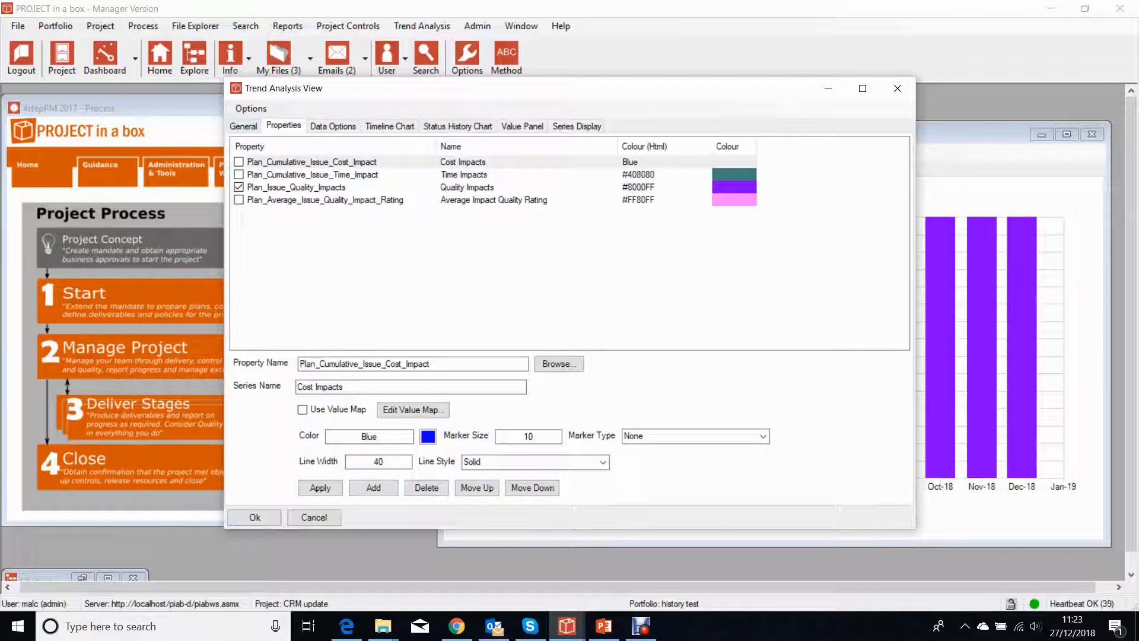
Review the general and timeline chart settings of the Change Impact Quality view, and close the editor without saving
{"action": "left_click", "coordinate": [244, 127]}
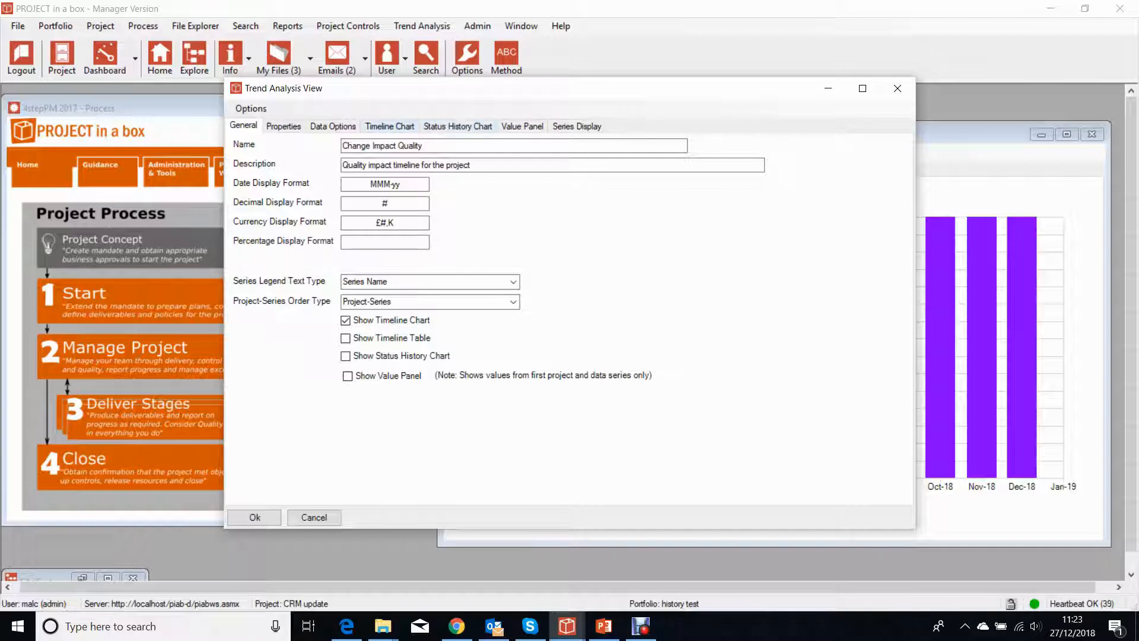
{"action": "left_click", "coordinate": [390, 126]}
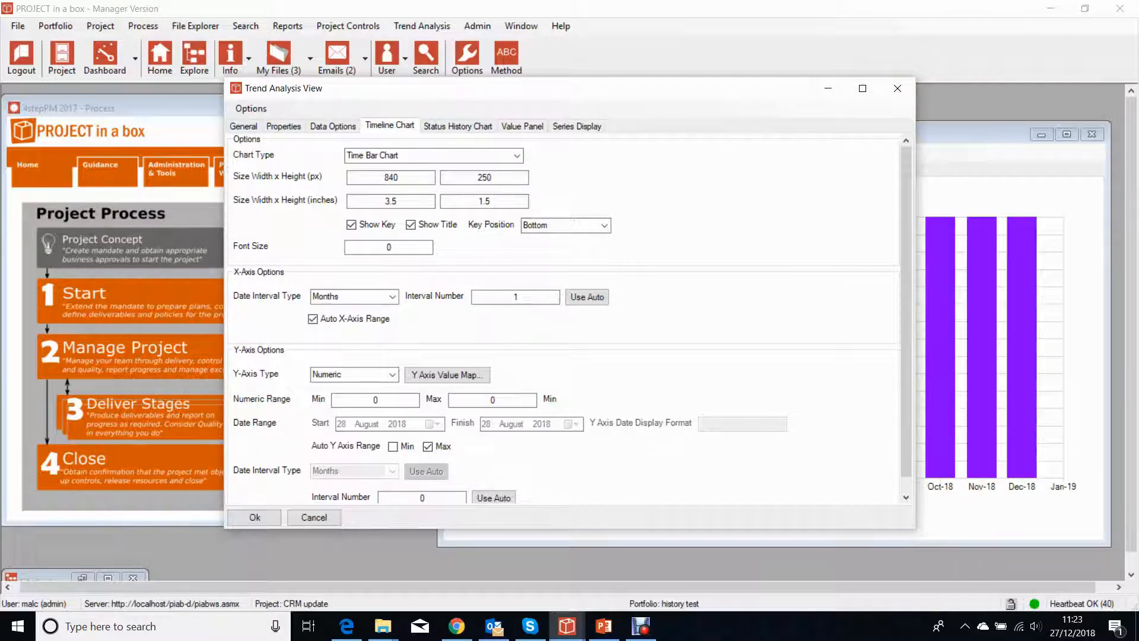
{"action": "left_click", "coordinate": [898, 89]}
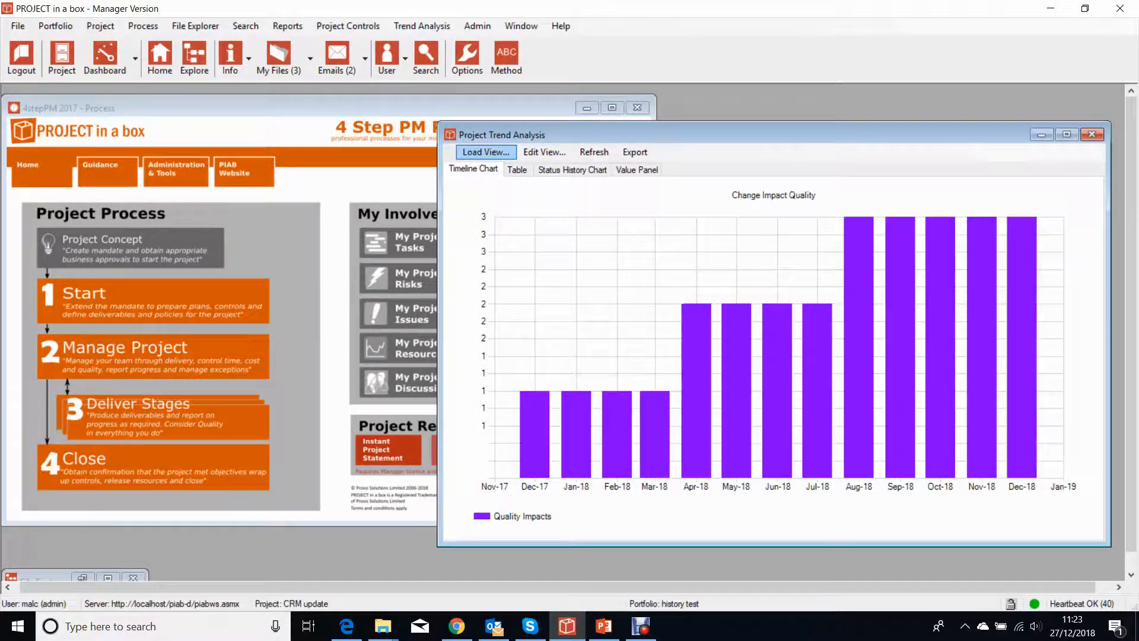
Load the Status Block view in the project trend analysis
{"action": "left_click", "coordinate": [486, 153]}
{"action": "scroll", "coordinate": [564, 276], "scroll_direction": "down", "scroll_amount": 2}
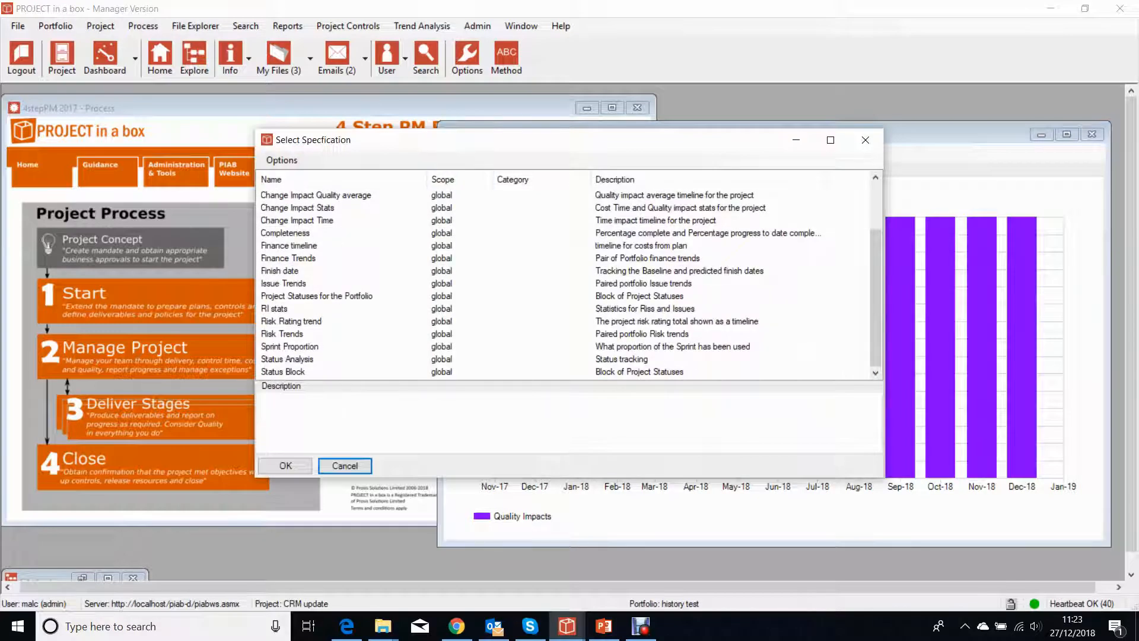
{"action": "left_click", "coordinate": [283, 372]}
{"action": "left_click", "coordinate": [286, 466]}
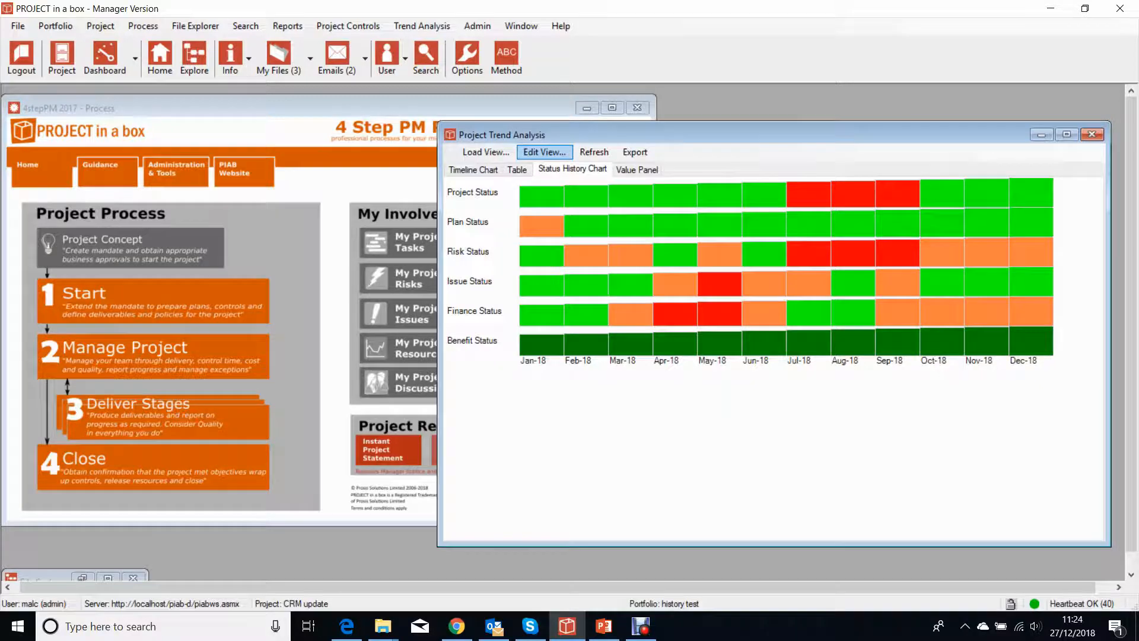
Review the Status Block view's general settings and the properties of its status series, including Finance Status
{"action": "left_click", "coordinate": [545, 153]}
{"action": "left_click", "coordinate": [244, 126]}
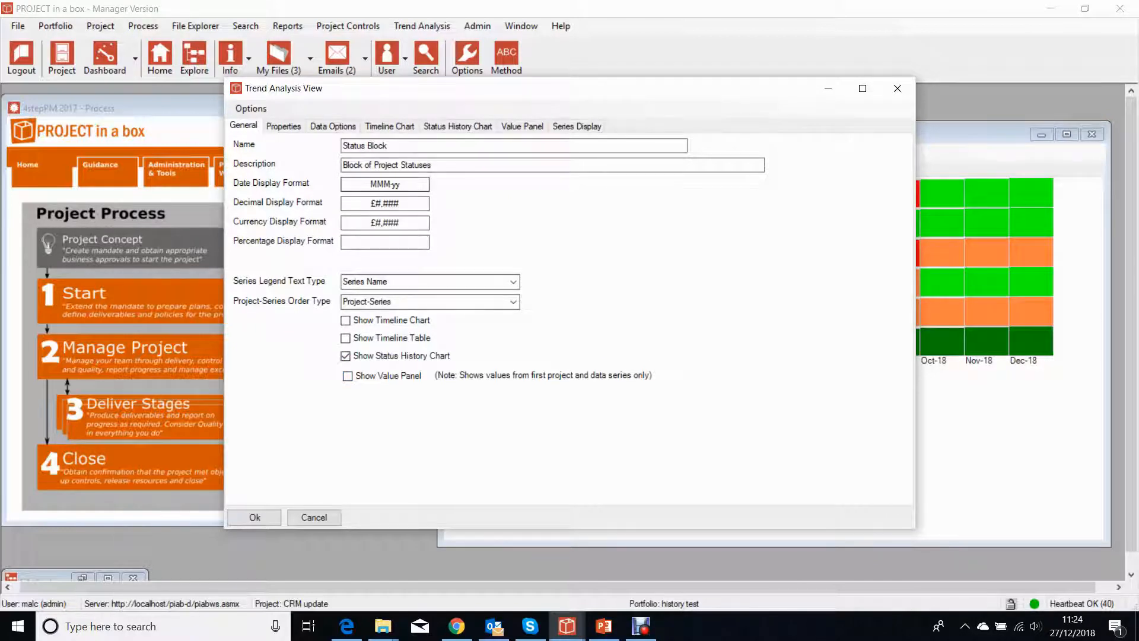
{"action": "left_click", "coordinate": [284, 126]}
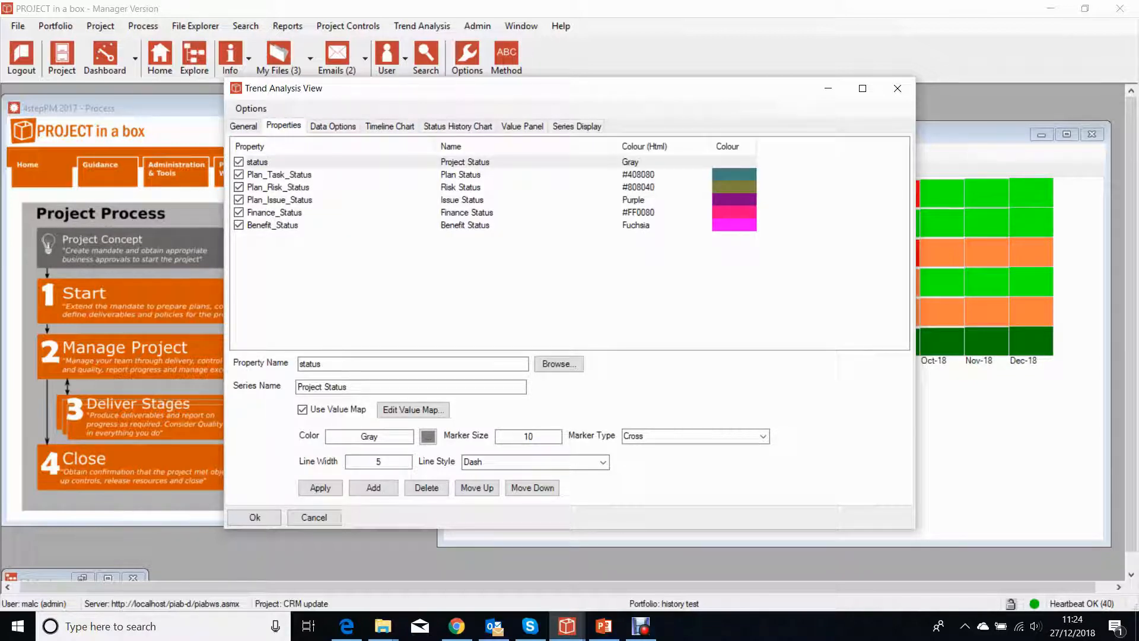
{"action": "left_click", "coordinate": [275, 213]}
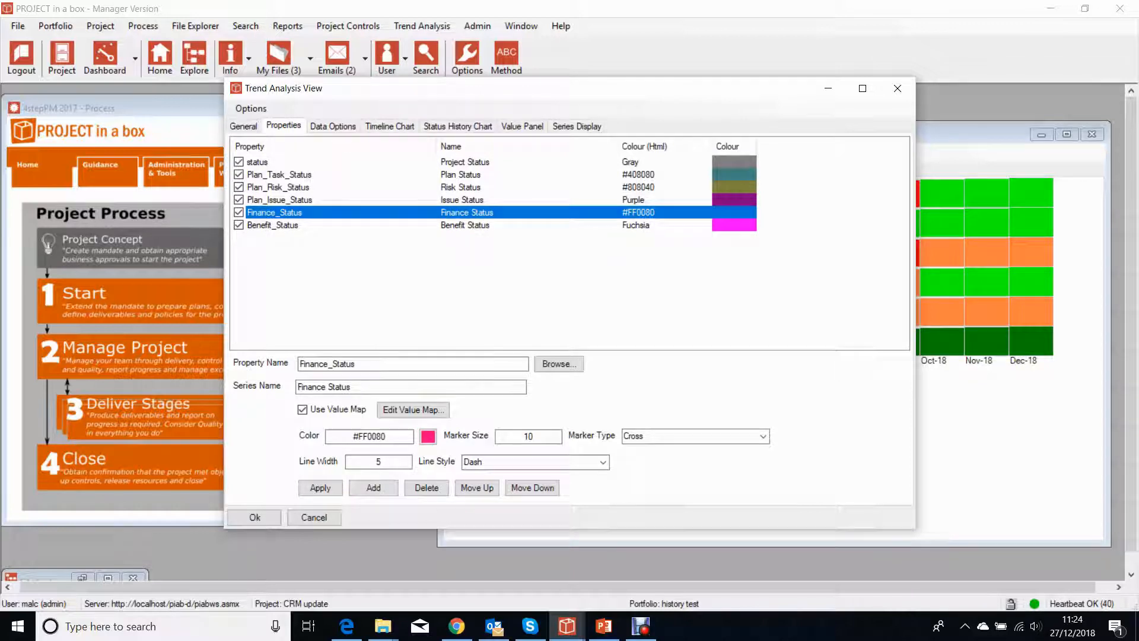
Examine the value map of the Project Status series and close it without changes
{"action": "left_click", "coordinate": [258, 162]}
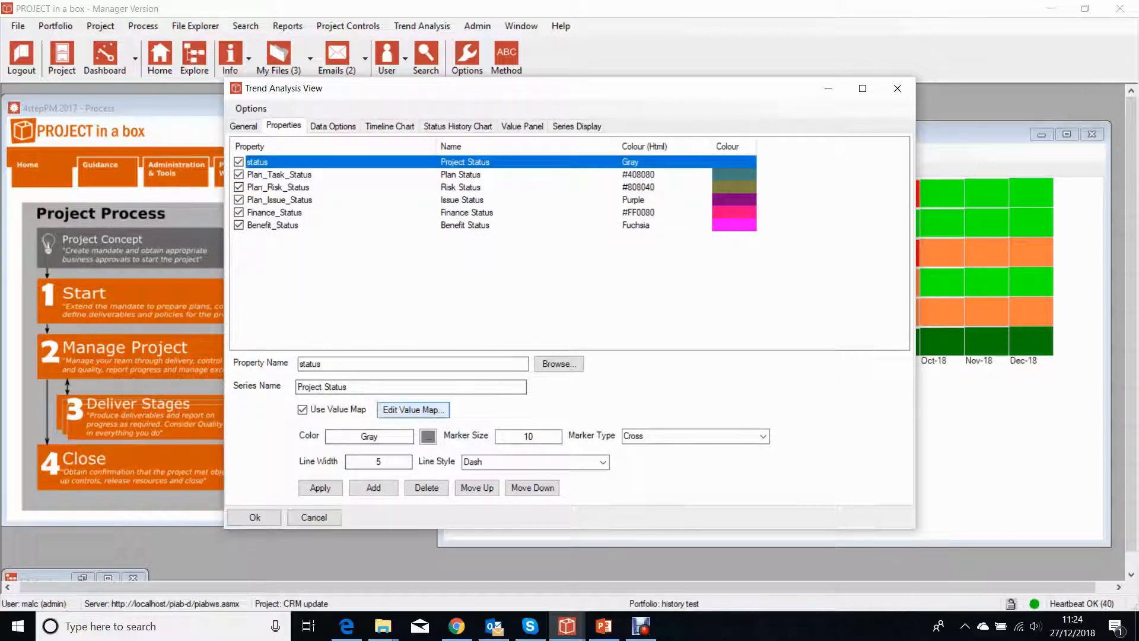
{"action": "left_click", "coordinate": [413, 410]}
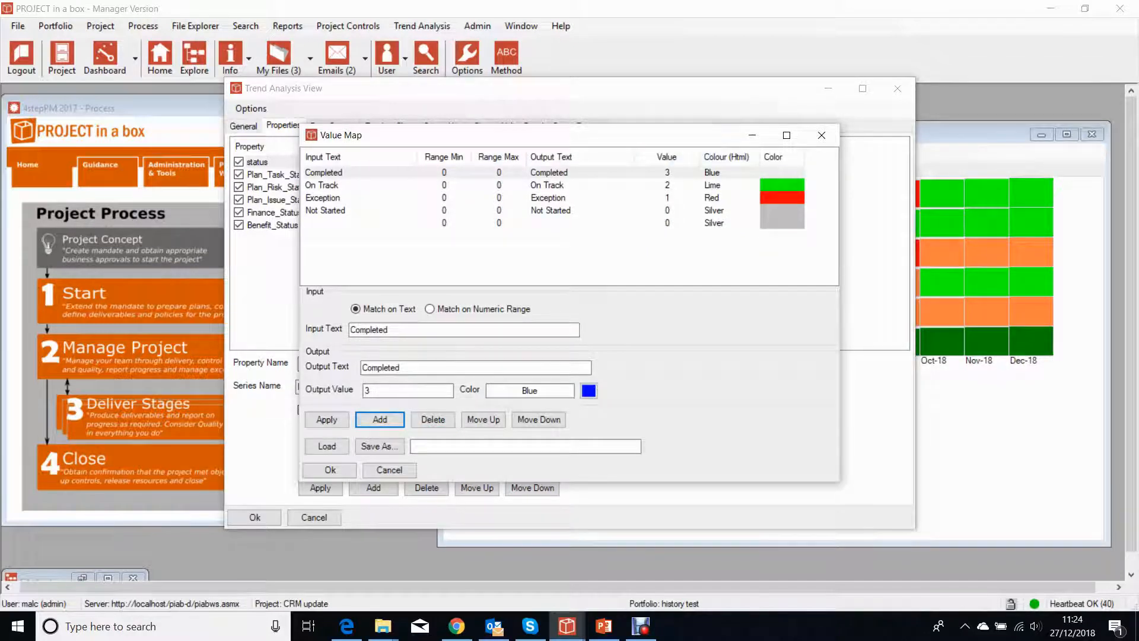
{"action": "left_click", "coordinate": [724, 252]}
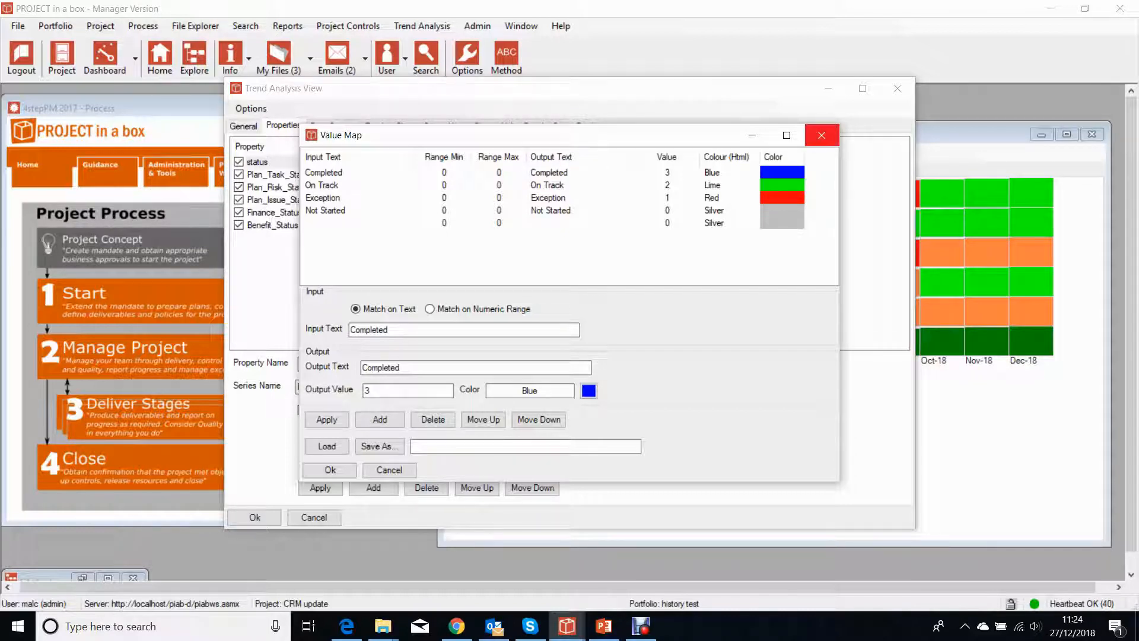
{"action": "left_click", "coordinate": [821, 135]}
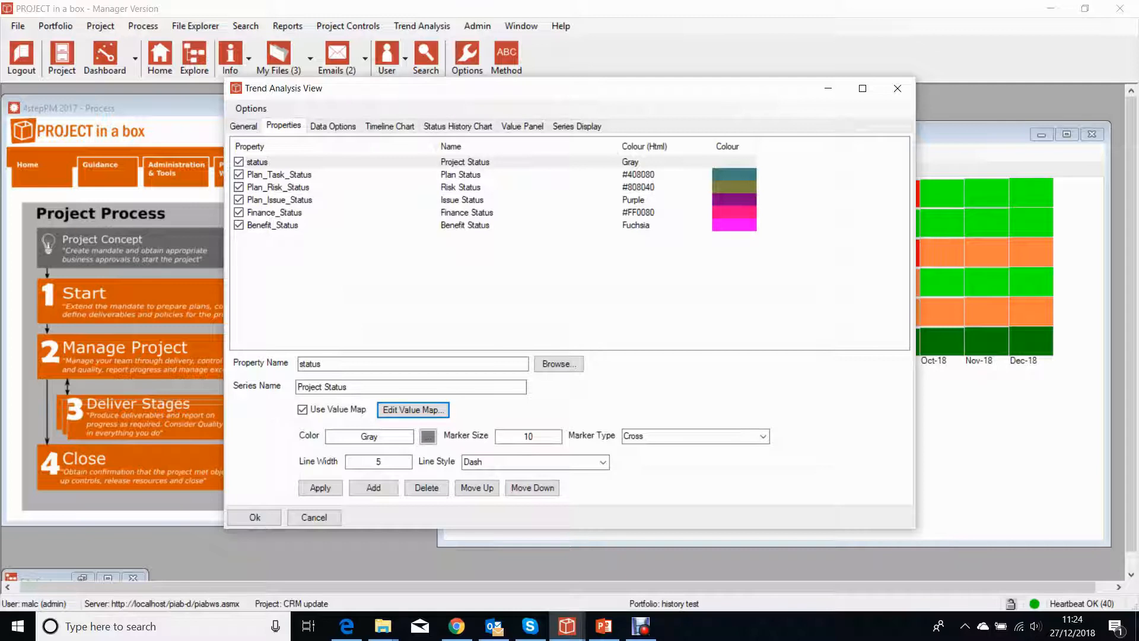
Examine the value map of the Benefit Status series and close it without changes
{"action": "left_click", "coordinate": [273, 226]}
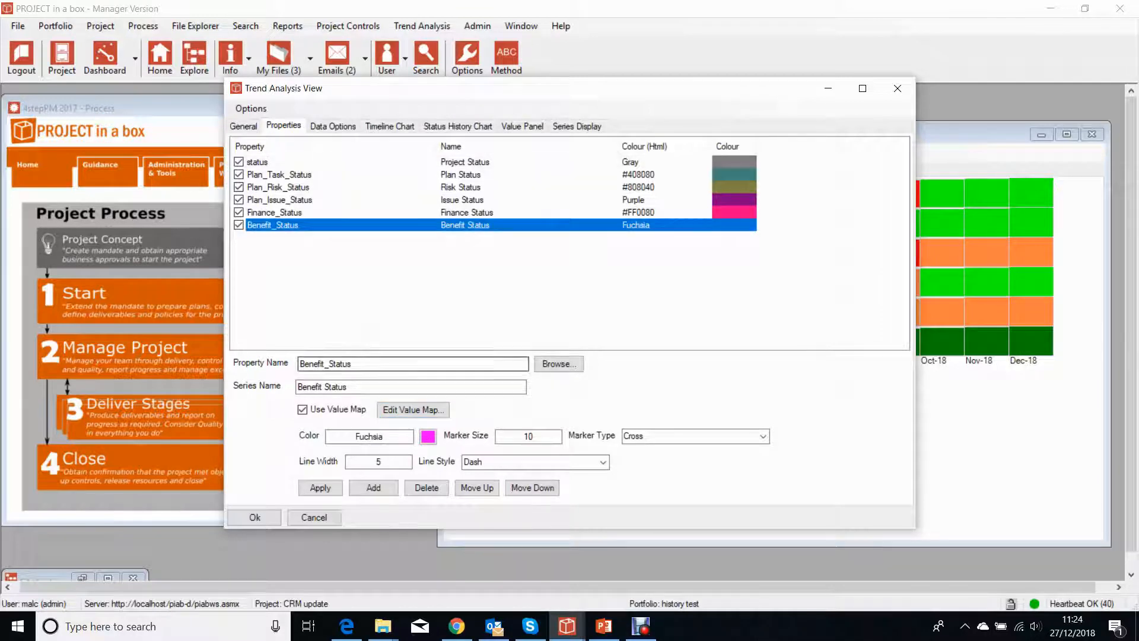
{"action": "left_click", "coordinate": [413, 409]}
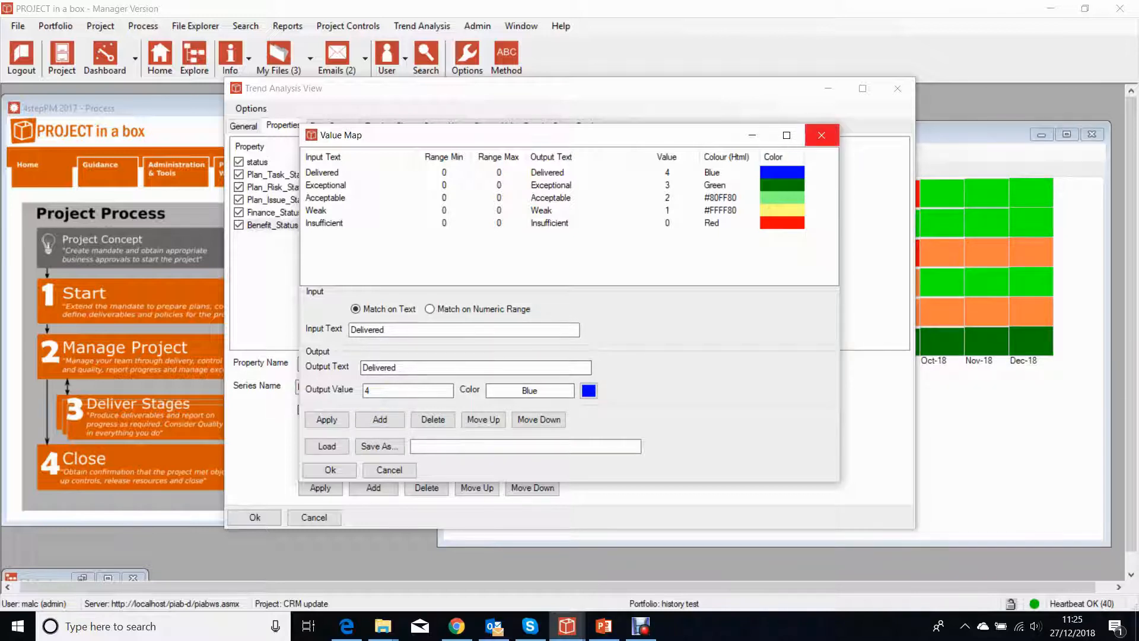
{"action": "left_click", "coordinate": [821, 134]}
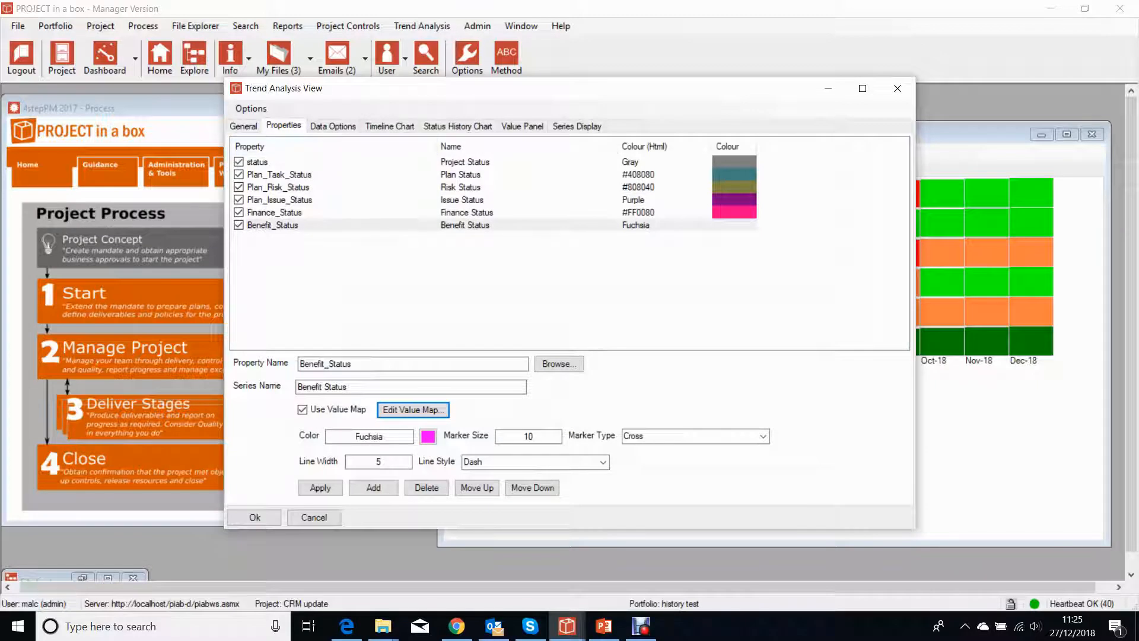
Review the view's data options and timeline chart settings, and compare the status history chart options with the chart behind the editor
{"action": "left_click", "coordinate": [333, 126]}
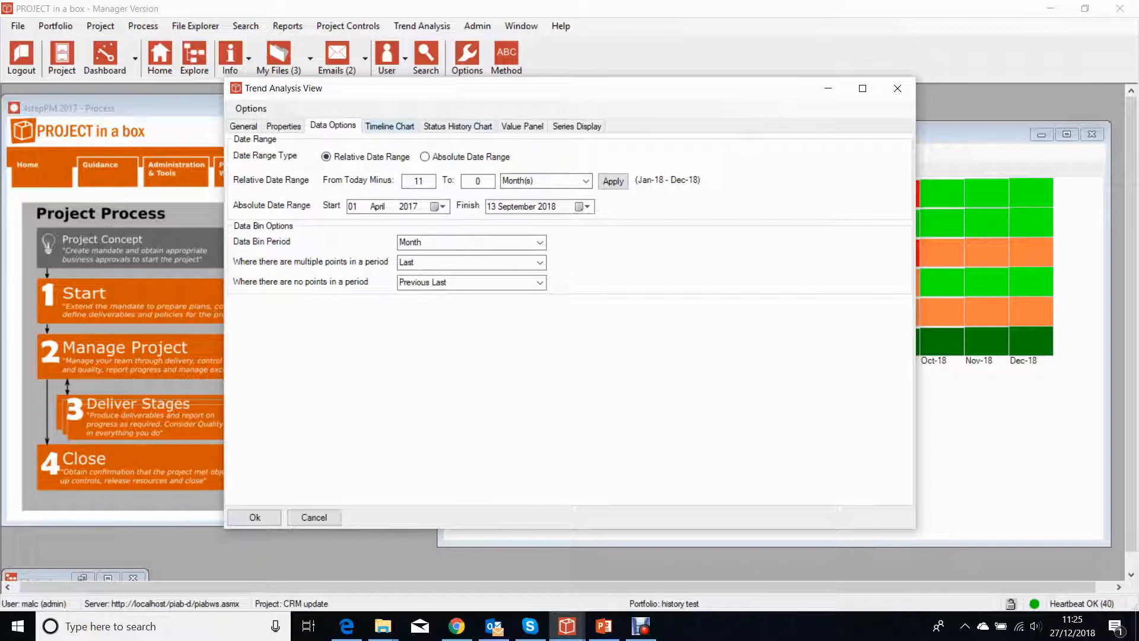
{"action": "left_click", "coordinate": [389, 125]}
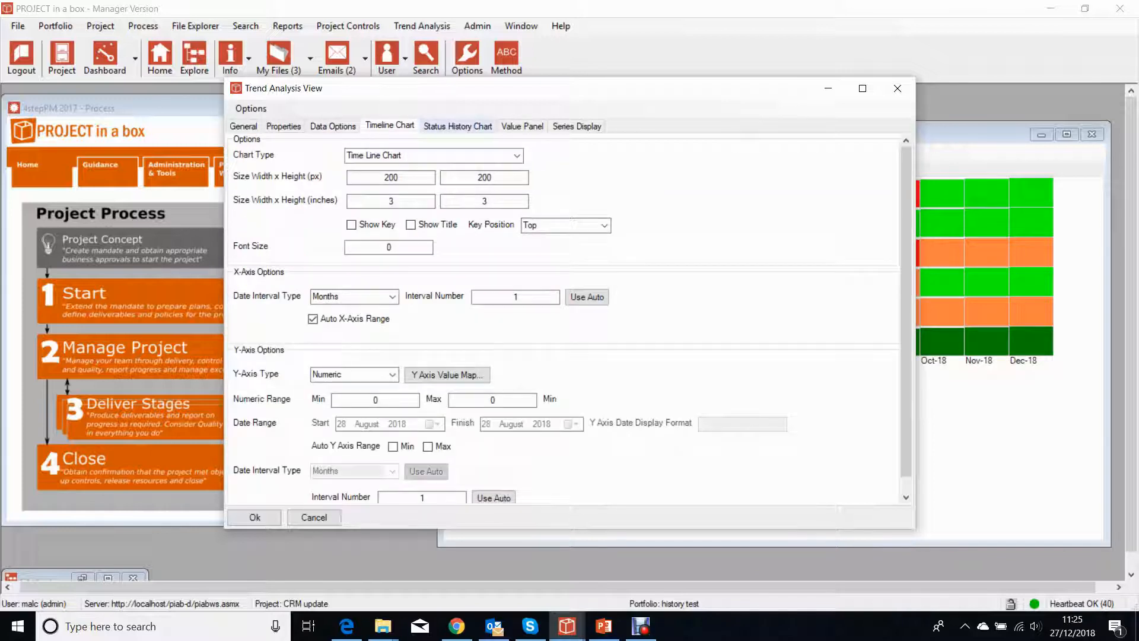
{"action": "left_click", "coordinate": [457, 126]}
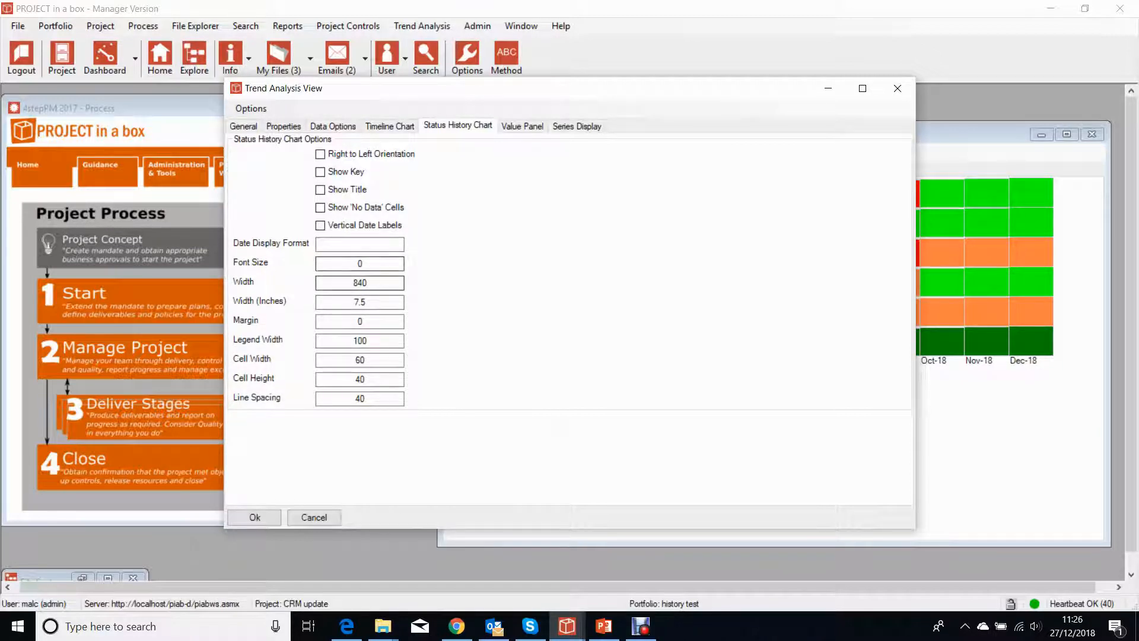
{"action": "left_click_drag", "start_coordinate": [441, 89], "coordinate": [320, 71]}
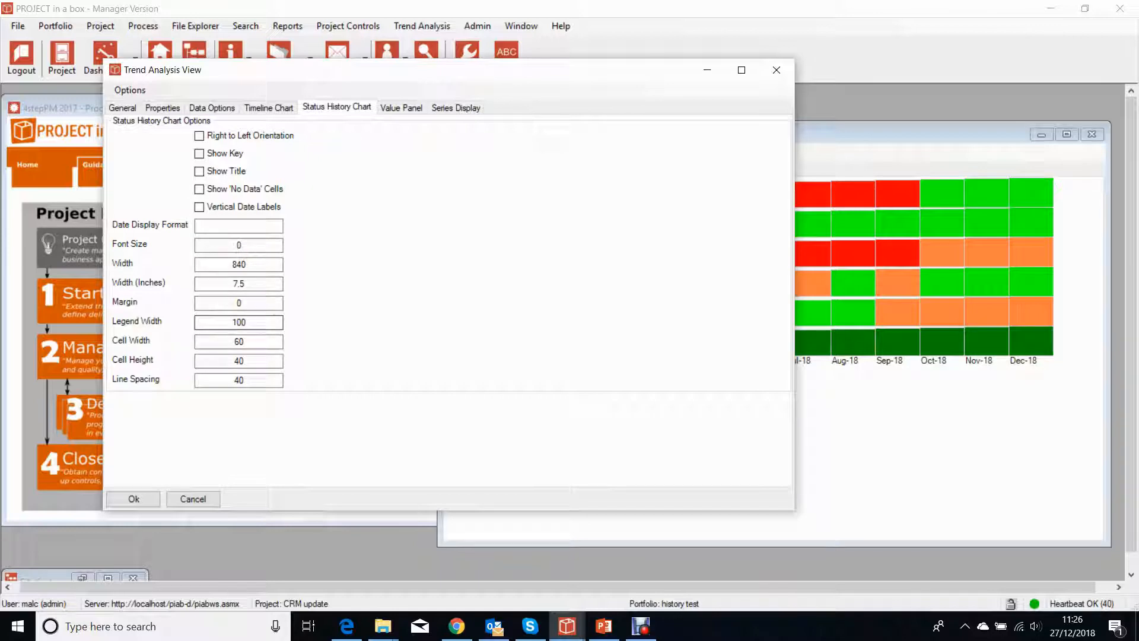
{"action": "left_click_drag", "start_coordinate": [612, 72], "coordinate": [673, 319]}
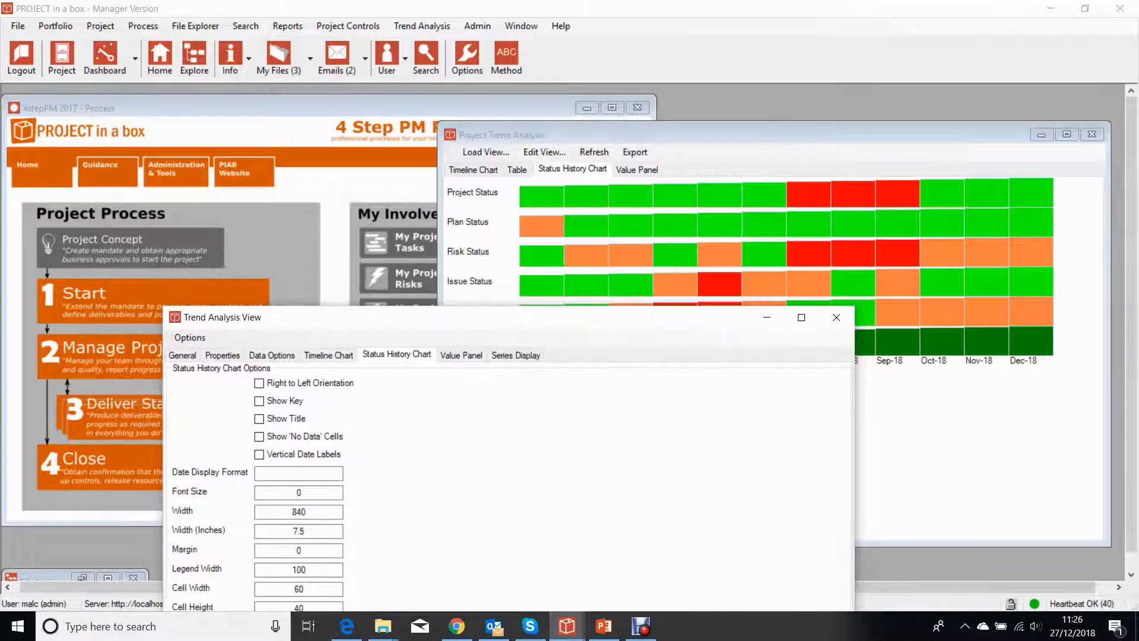
{"action": "left_click_drag", "start_coordinate": [538, 328], "coordinate": [552, 153]}
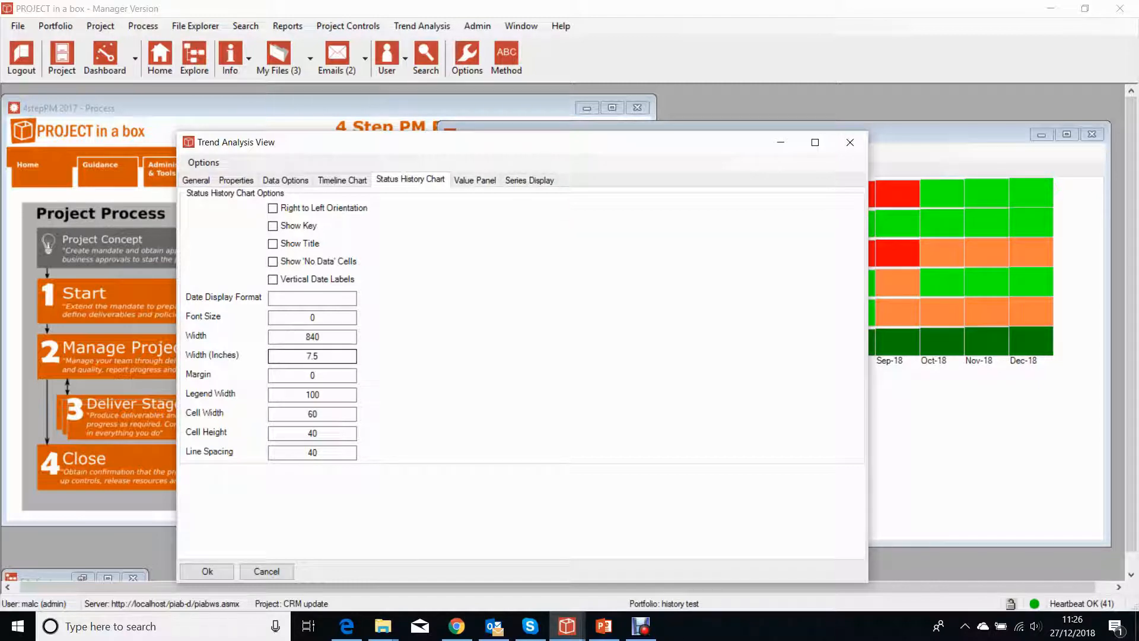
Check the status history chart's display, size and spacing options, and accept the Status Block view settings
{"action": "key", "text": "Tab"}
{"action": "key", "text": "Tab"}
{"action": "key", "text": "Tab"}
{"action": "key", "text": "Tab"}
{"action": "key", "text": "Tab"}
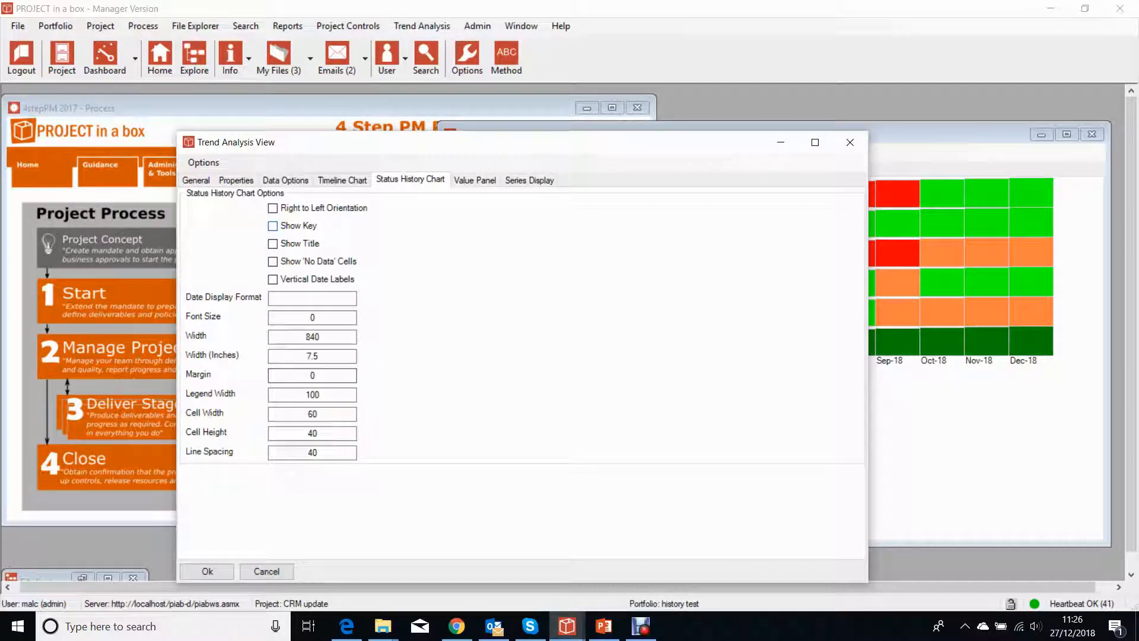
{"action": "left_click_drag", "start_coordinate": [368, 145], "coordinate": [375, 255]}
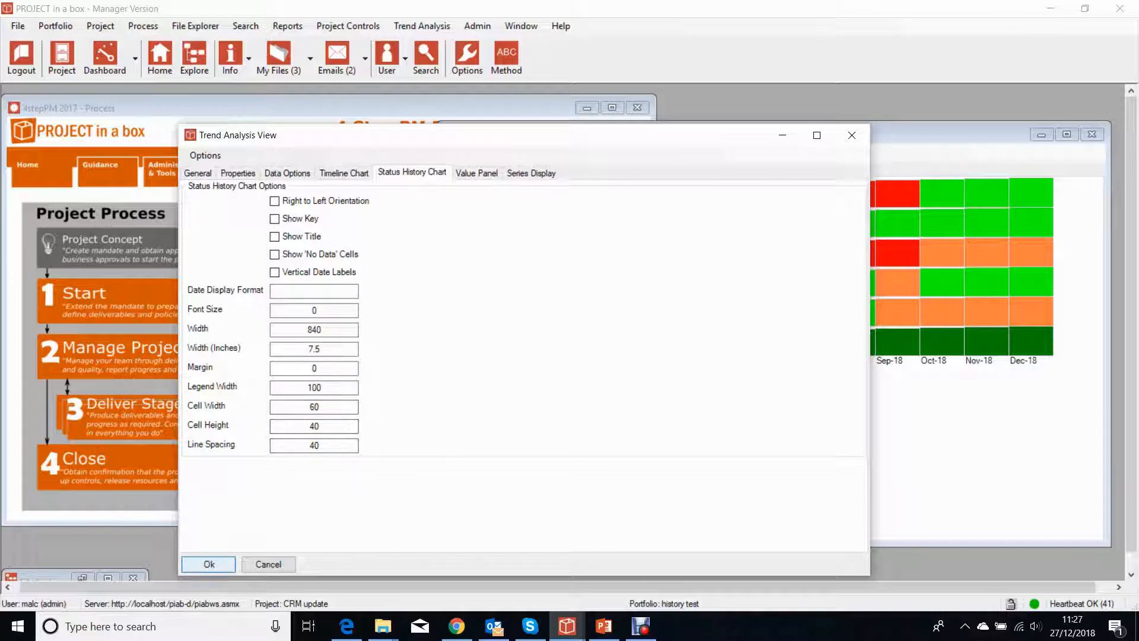
{"action": "left_click", "coordinate": [209, 564]}
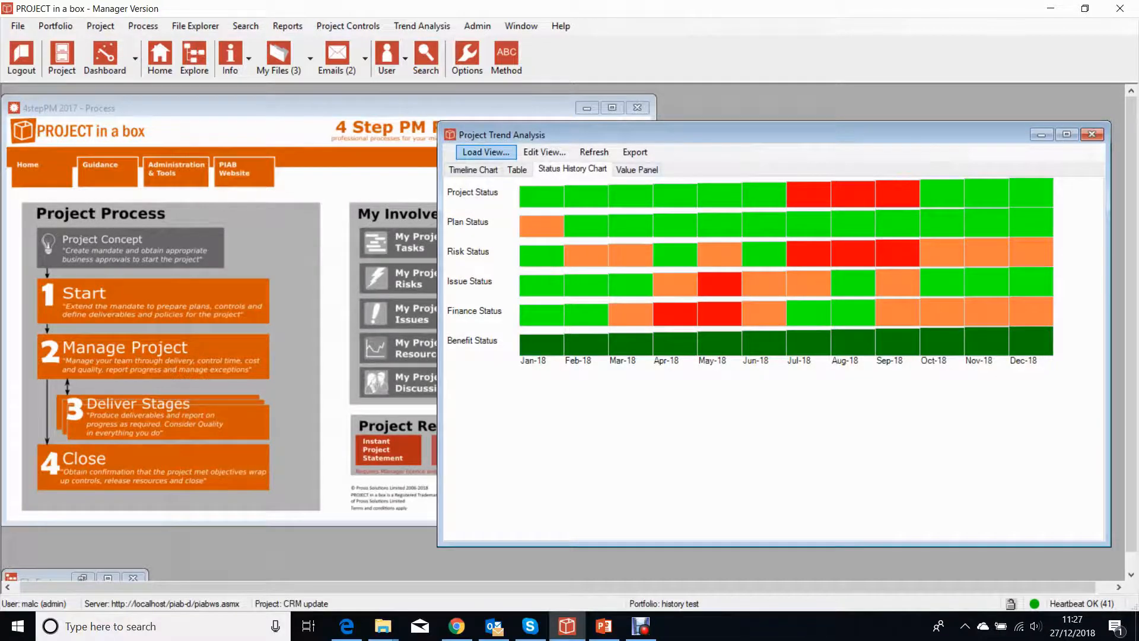
Load the Burn Rate view and display its value panel
{"action": "left_click", "coordinate": [486, 152]}
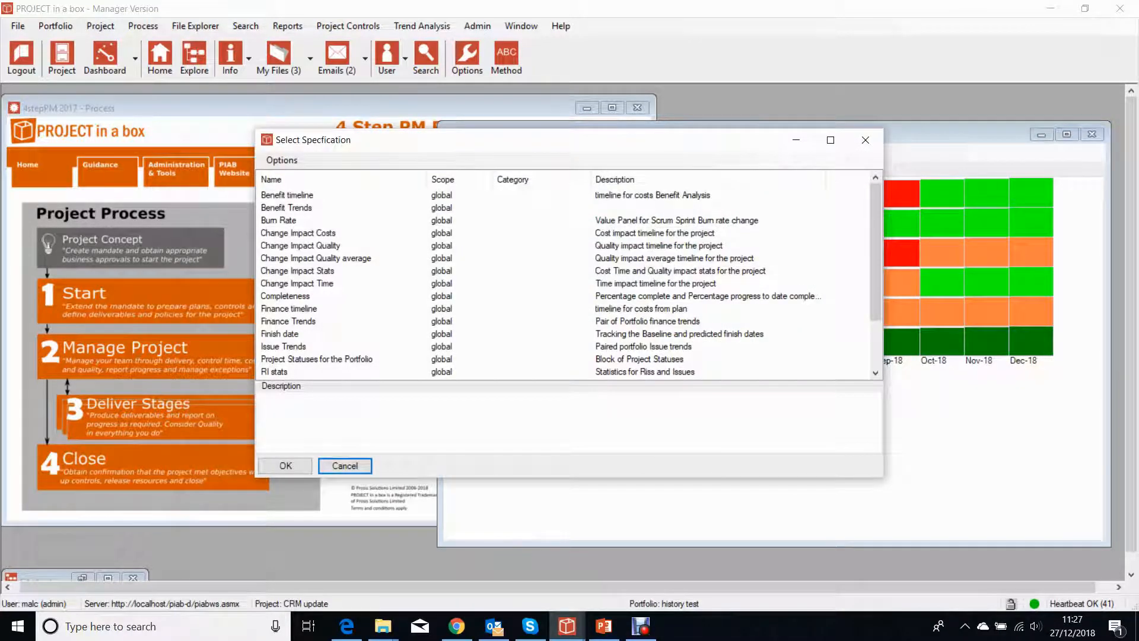
{"action": "left_click", "coordinate": [279, 221]}
{"action": "left_click", "coordinate": [285, 466]}
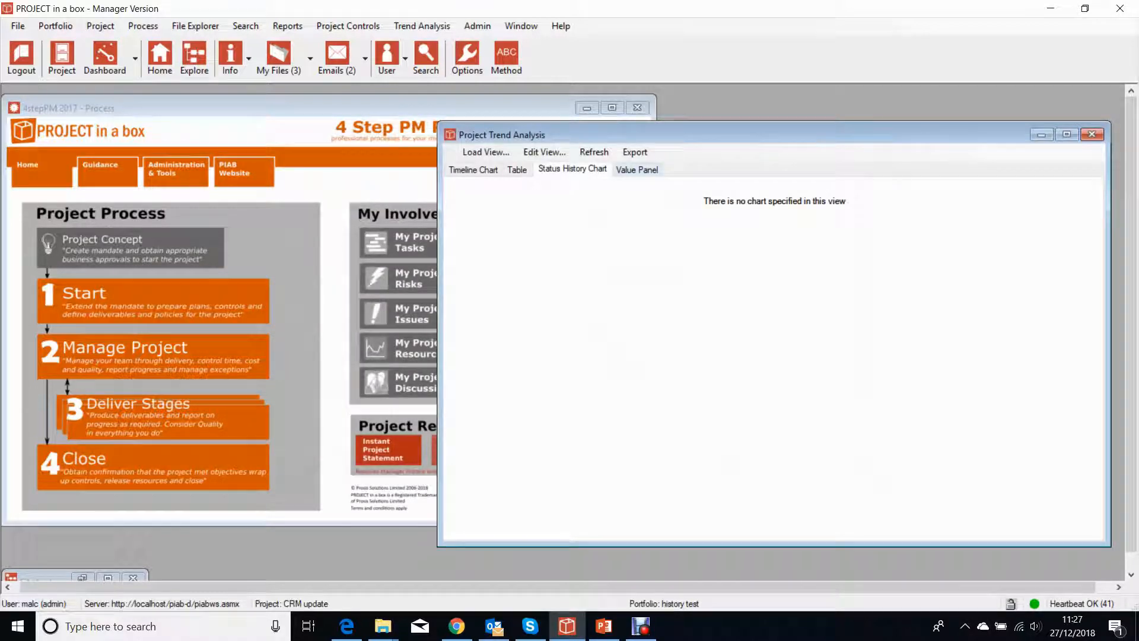
{"action": "left_click", "coordinate": [637, 170]}
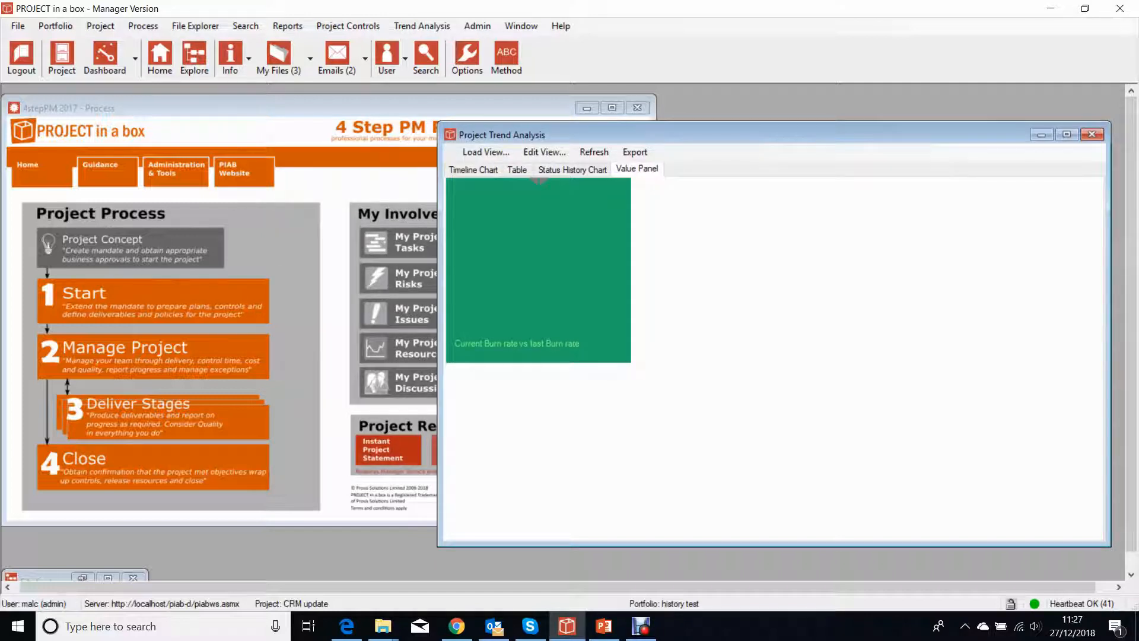
Close the project trend analysis and open the project 2018 scrum test release 1
{"action": "left_click", "coordinate": [1092, 134]}
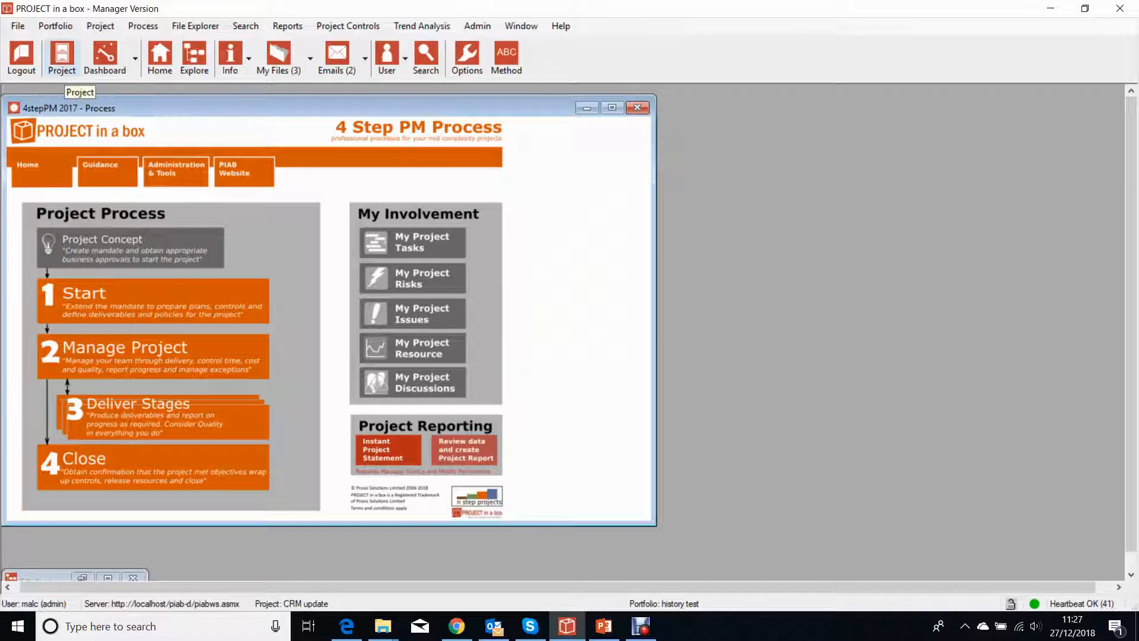
{"action": "left_click", "coordinate": [62, 56]}
{"action": "double_click", "coordinate": [249, 424]}
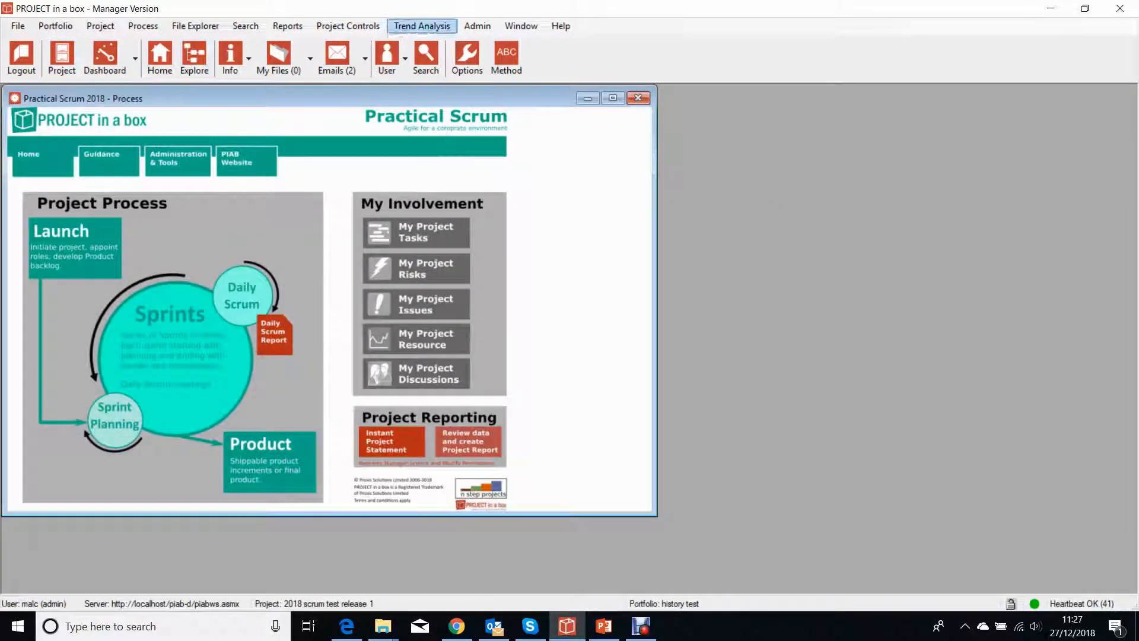
Open the scrum project's trend analysis, display the Burn Rate value panel and reposition the window so it is fully in view
{"action": "left_click", "coordinate": [422, 26]}
{"action": "left_click", "coordinate": [426, 40]}
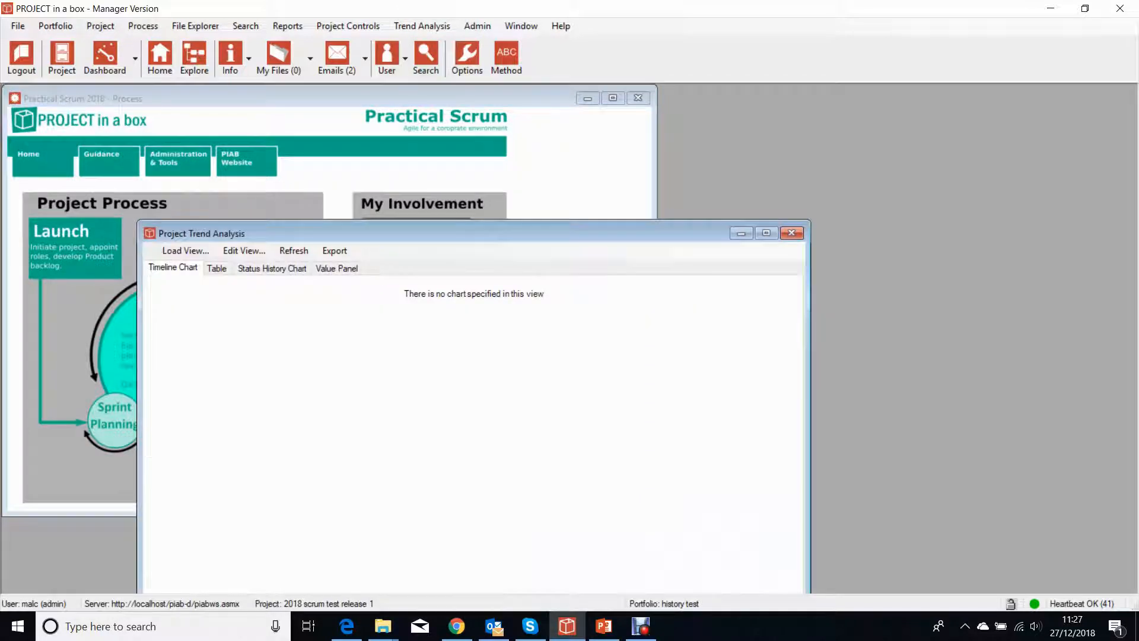
{"action": "left_click", "coordinate": [336, 268]}
{"action": "left_click_drag", "start_coordinate": [416, 233], "coordinate": [607, 115]}
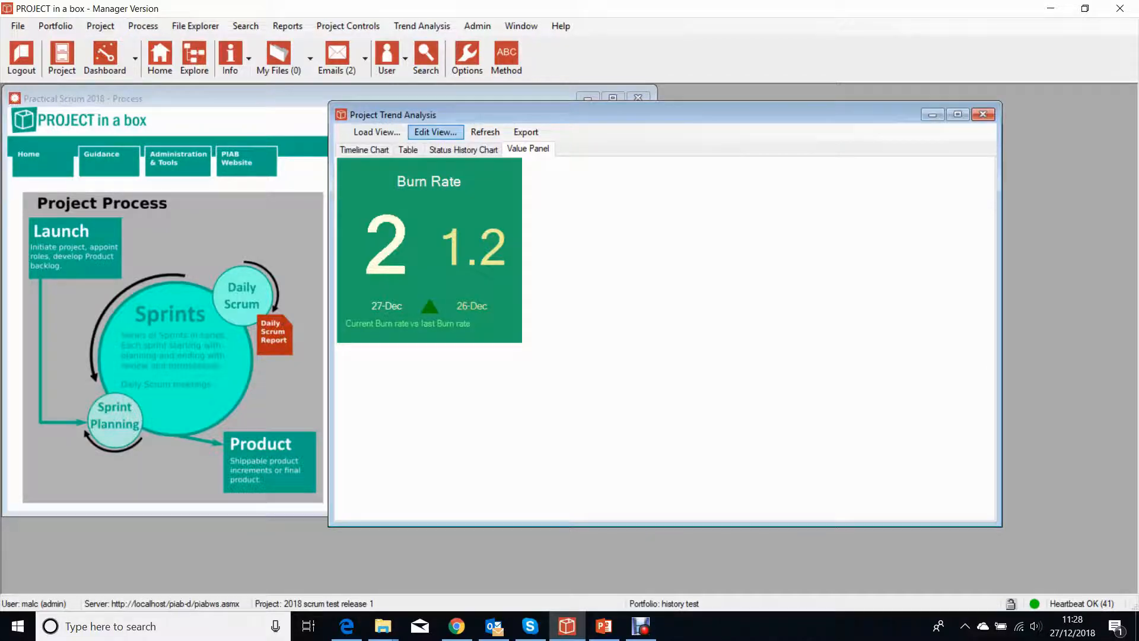
Review the Burn Rate view's general settings, series properties, data options and value panel formatting
{"action": "left_click", "coordinate": [435, 132]}
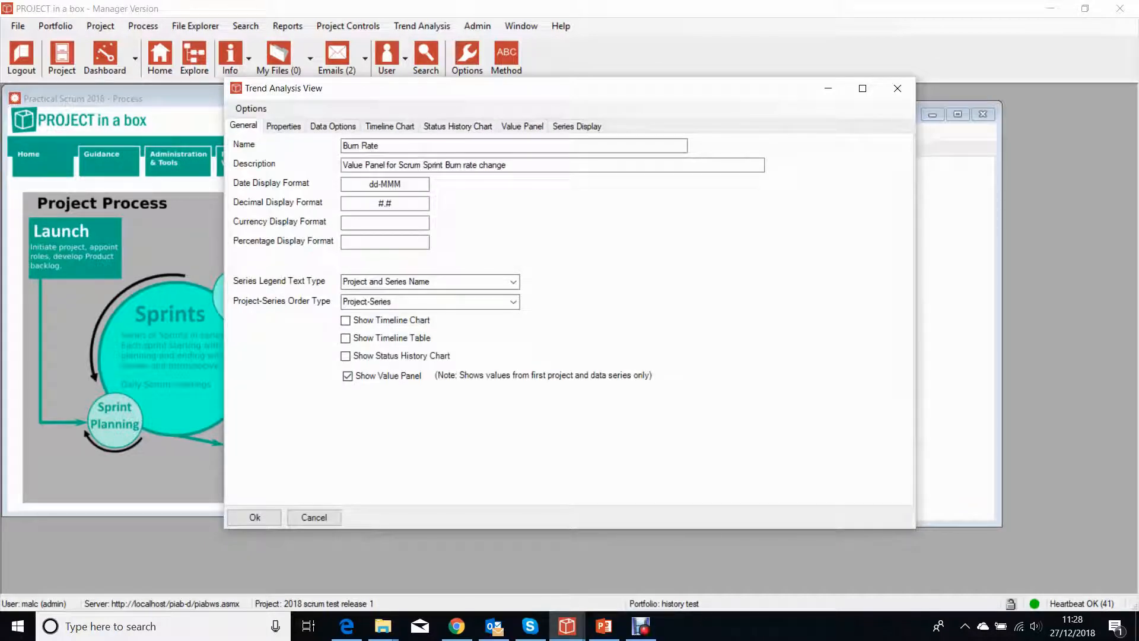
{"action": "left_click", "coordinate": [283, 126]}
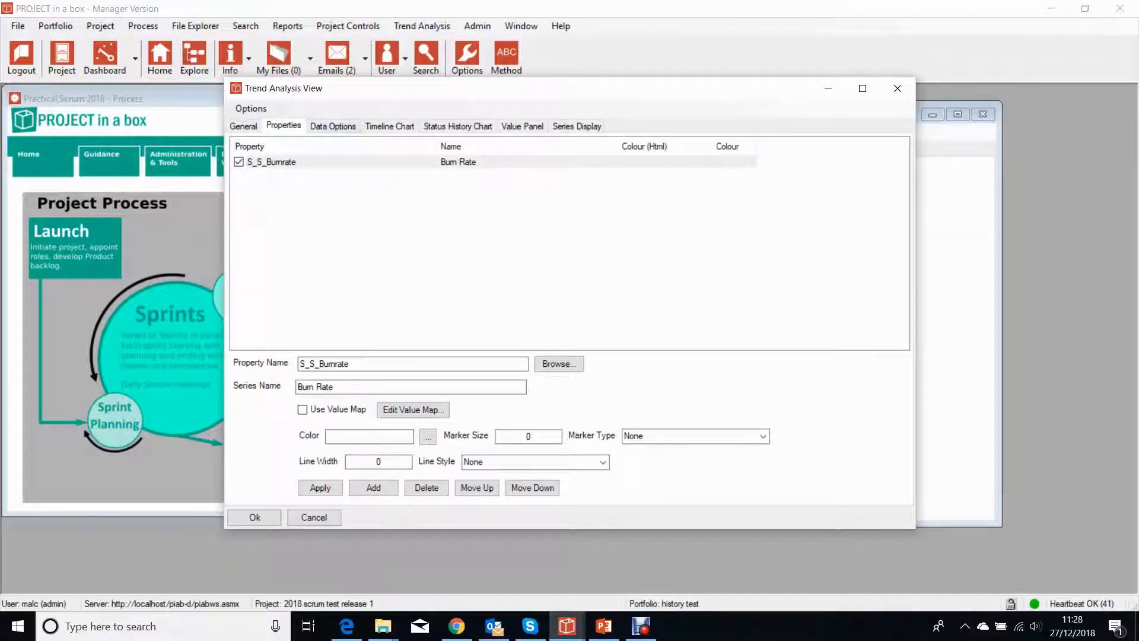
{"action": "left_click", "coordinate": [333, 127]}
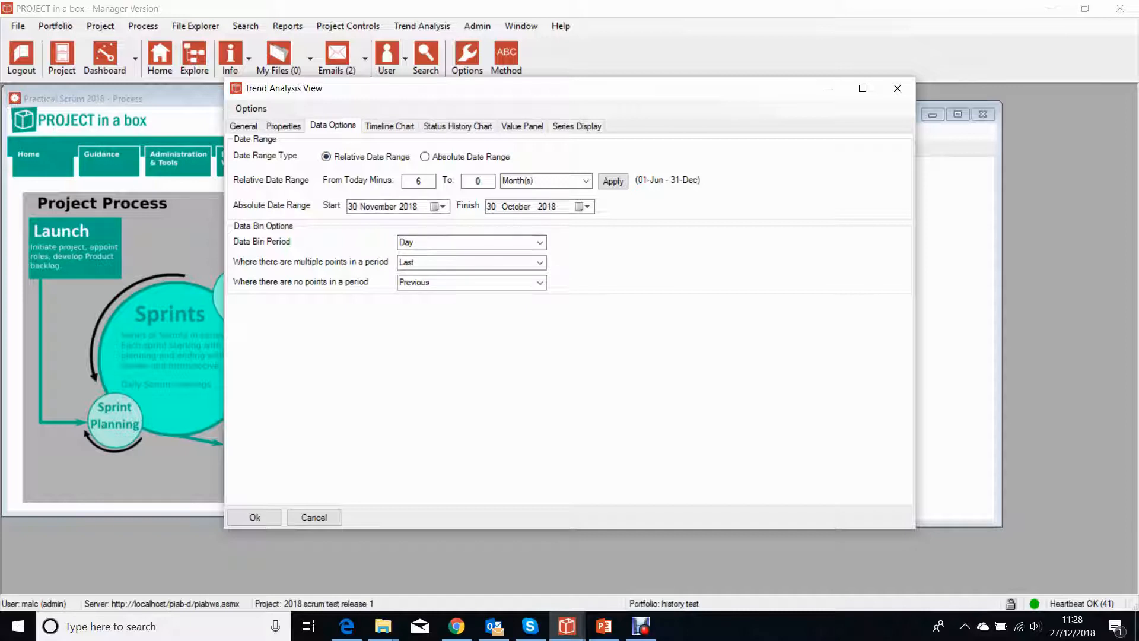
{"action": "left_click", "coordinate": [523, 126]}
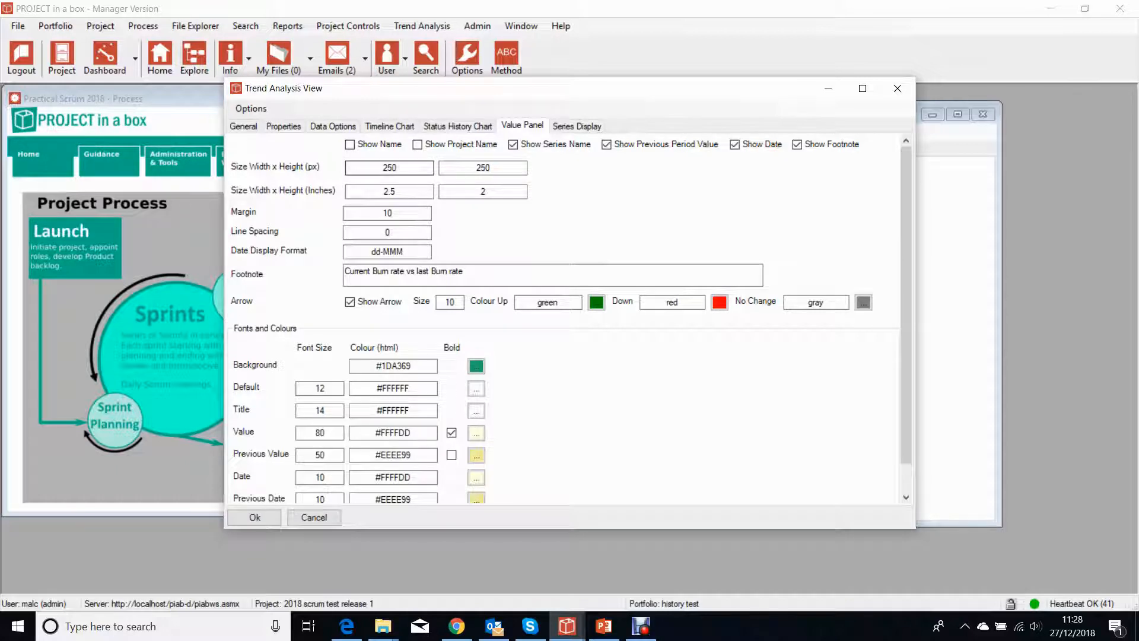
Close the Burn Rate view settings and move the Project Trend Analysis window clear of the process map
{"action": "left_click_drag", "start_coordinate": [521, 93], "coordinate": [329, 50]}
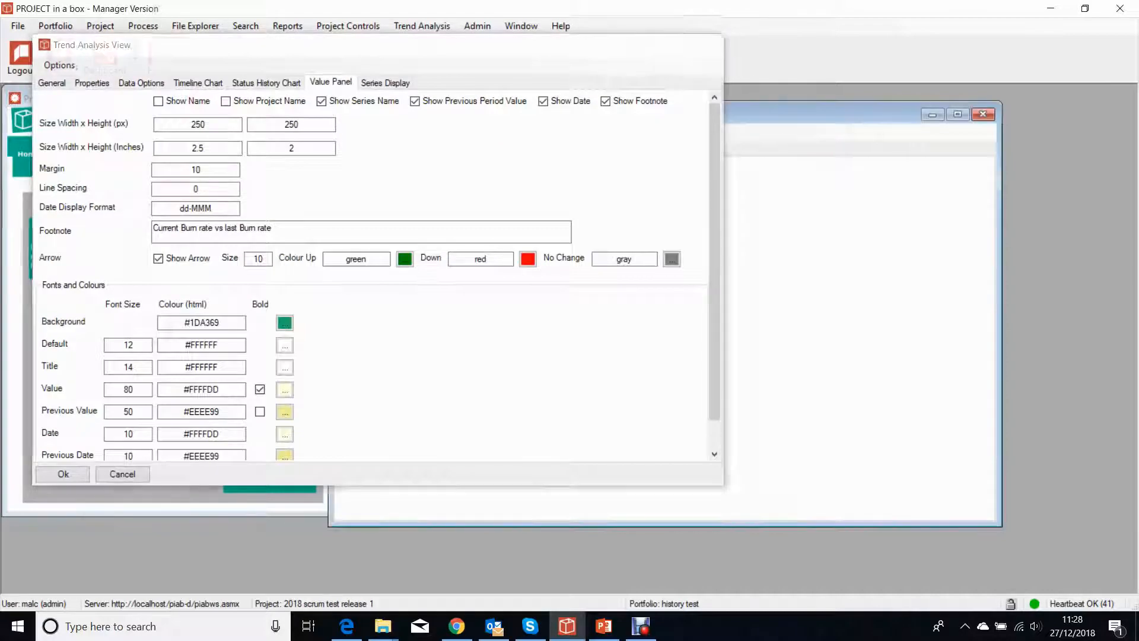
{"action": "left_click", "coordinate": [706, 45]}
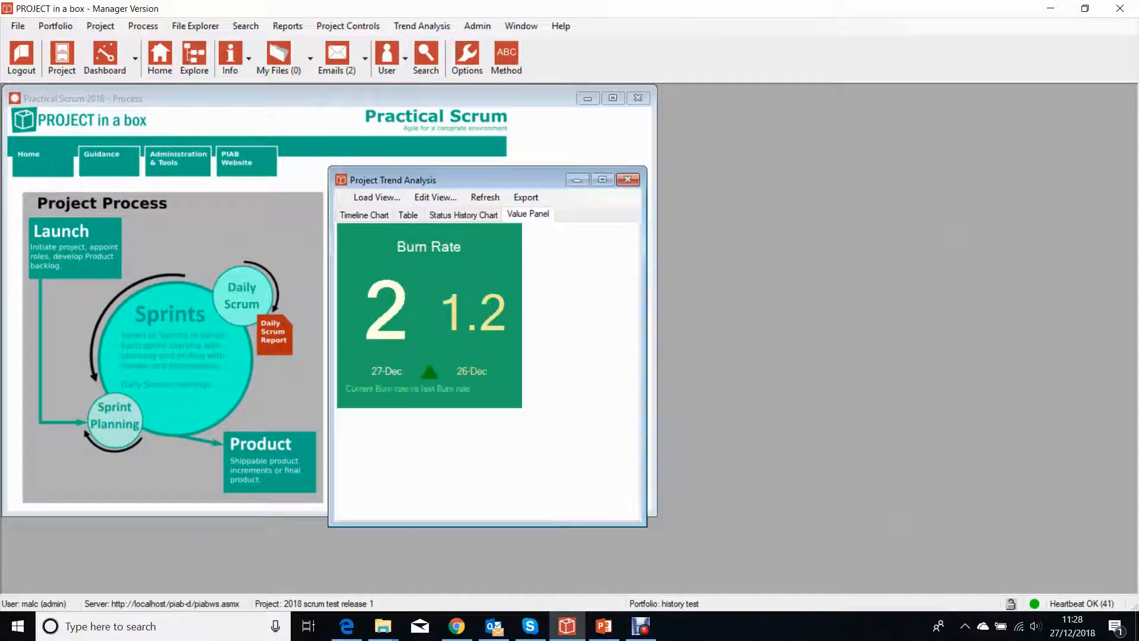
{"action": "left_click_drag", "start_coordinate": [469, 179], "coordinate": [954, 197]}
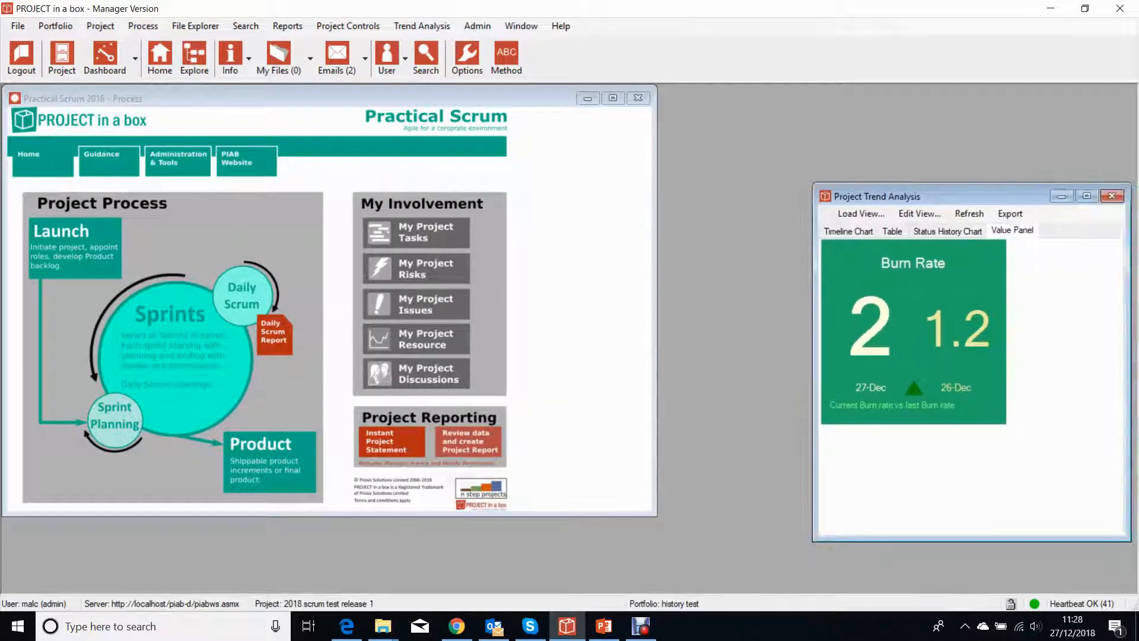
Review the Burn Rate value panel's display, arrow, font and colour settings alongside the panel, and browse the list of saved views
{"action": "left_click", "coordinate": [921, 214]}
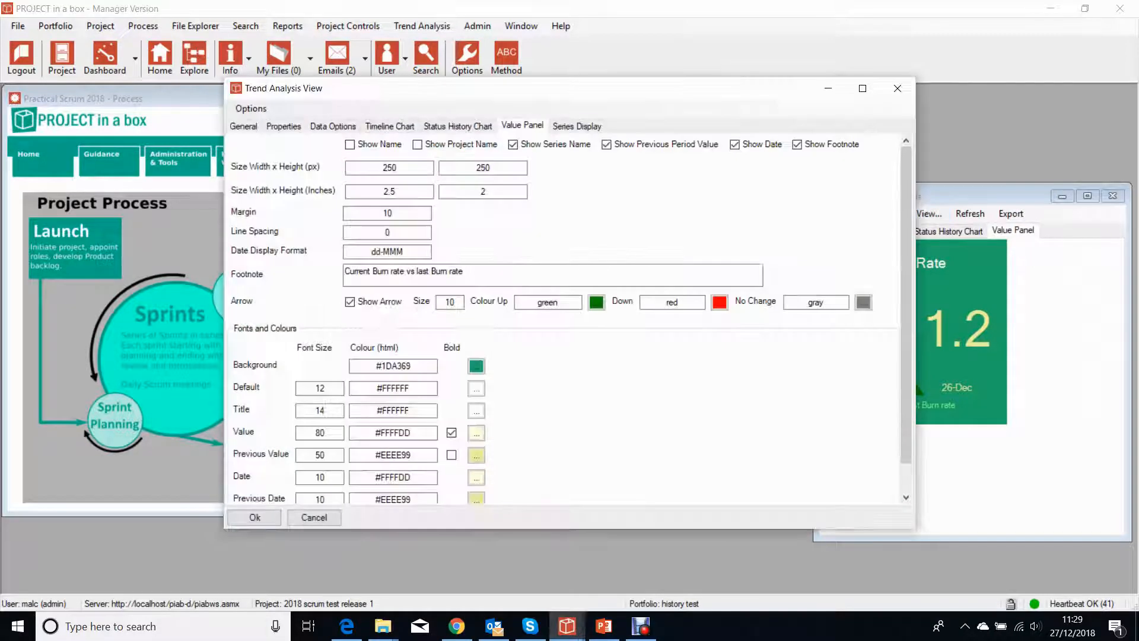
{"action": "left_click_drag", "start_coordinate": [653, 91], "coordinate": [545, 75]}
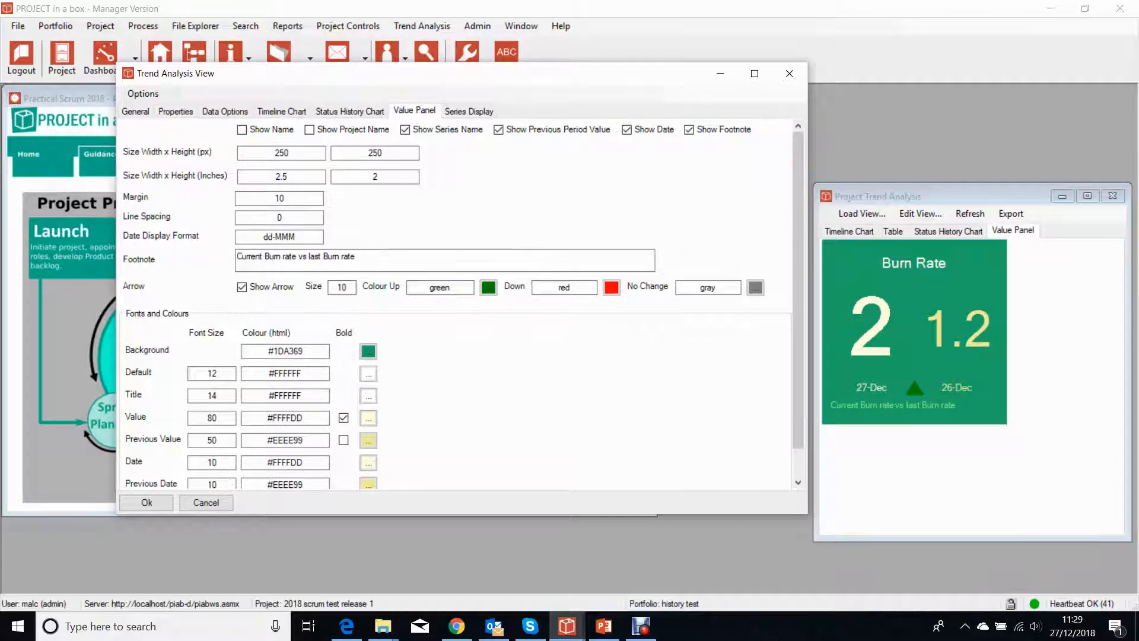
{"action": "left_click_drag", "start_coordinate": [798, 279], "coordinate": [798, 306]}
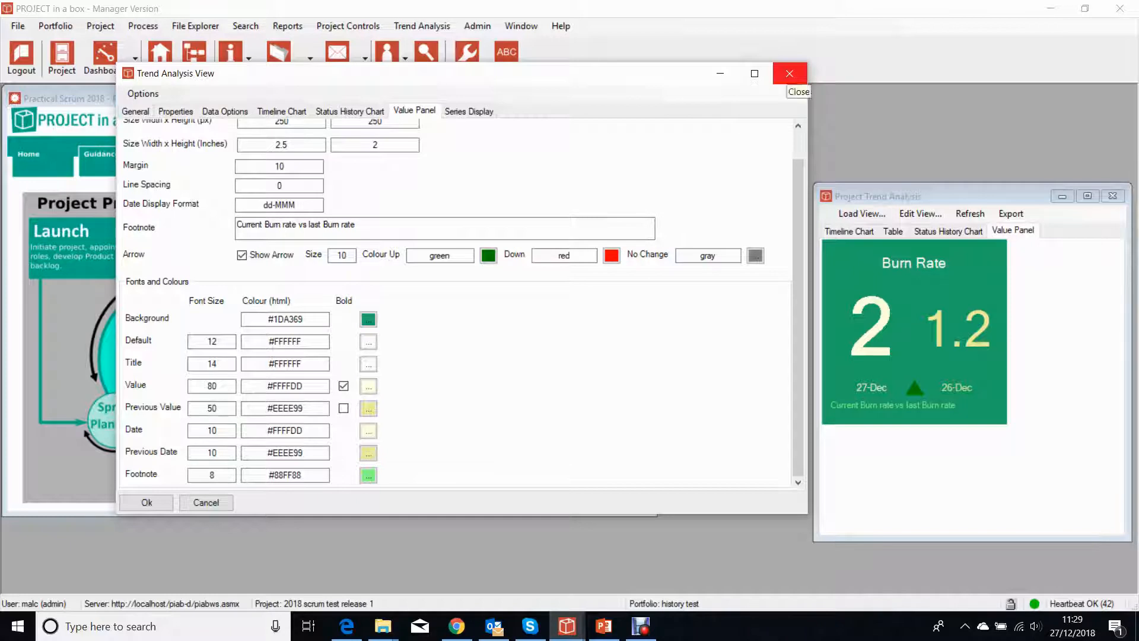
{"action": "left_click", "coordinate": [789, 73]}
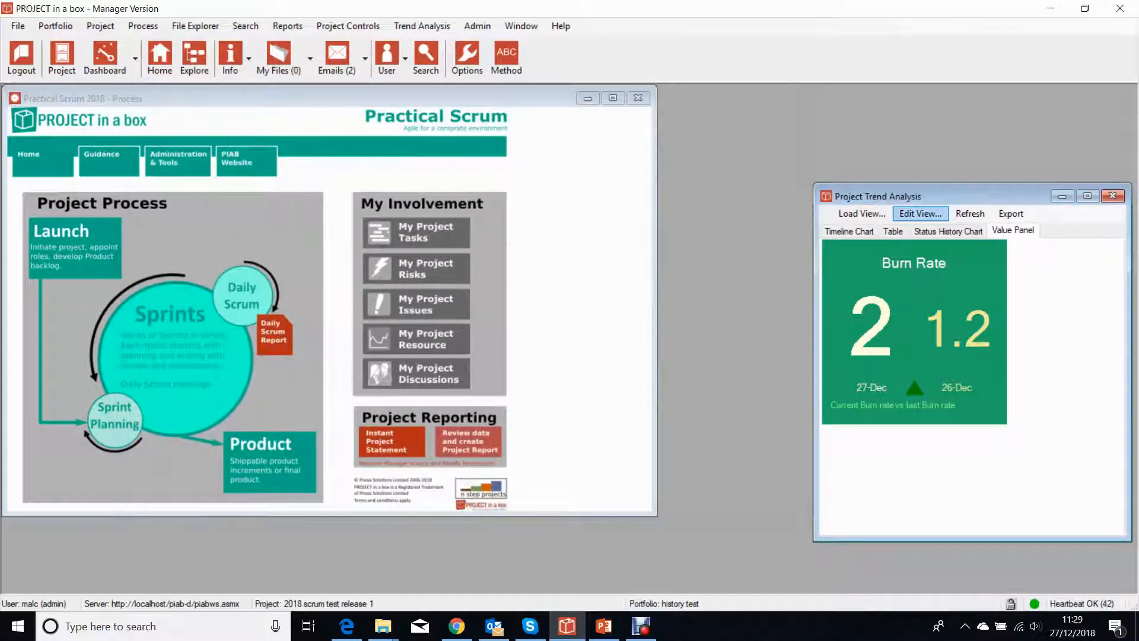
{"action": "left_click", "coordinate": [861, 214]}
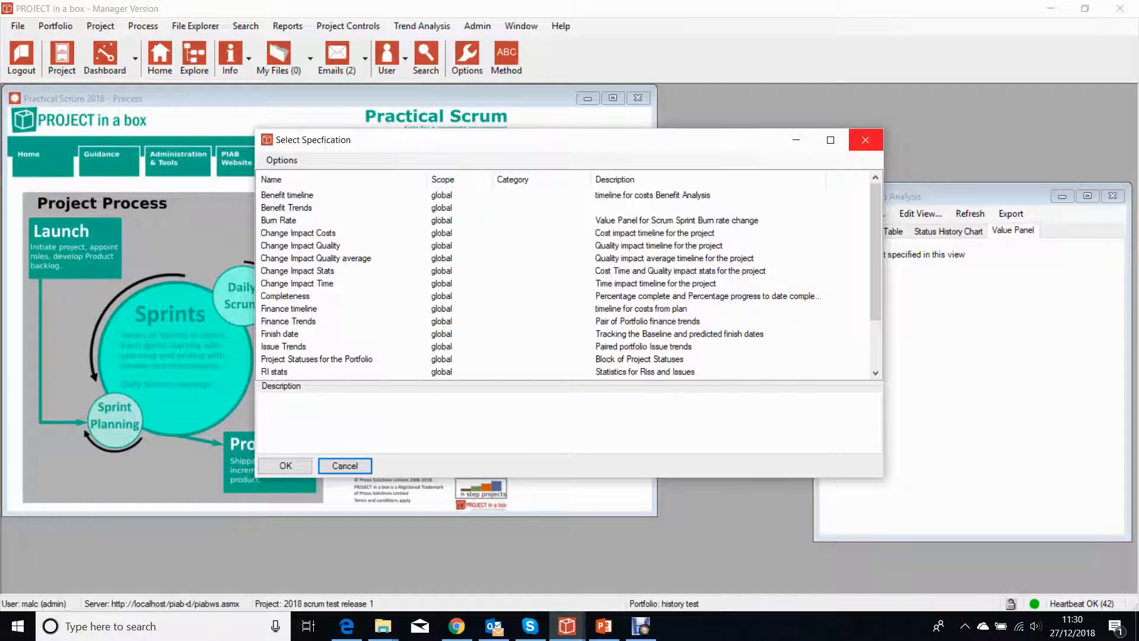
{"action": "left_click", "coordinate": [866, 140]}
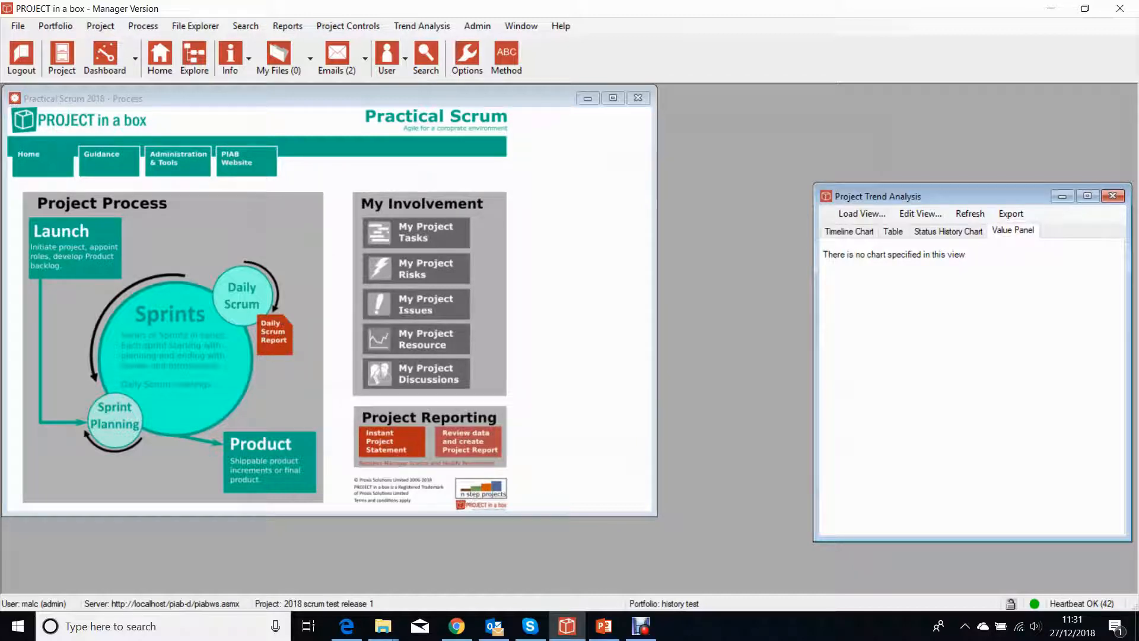
Generate the Daily Scrum Report and examine the property and value panel settings of its Sprint Proportion trend view
{"action": "left_click", "coordinate": [274, 334]}
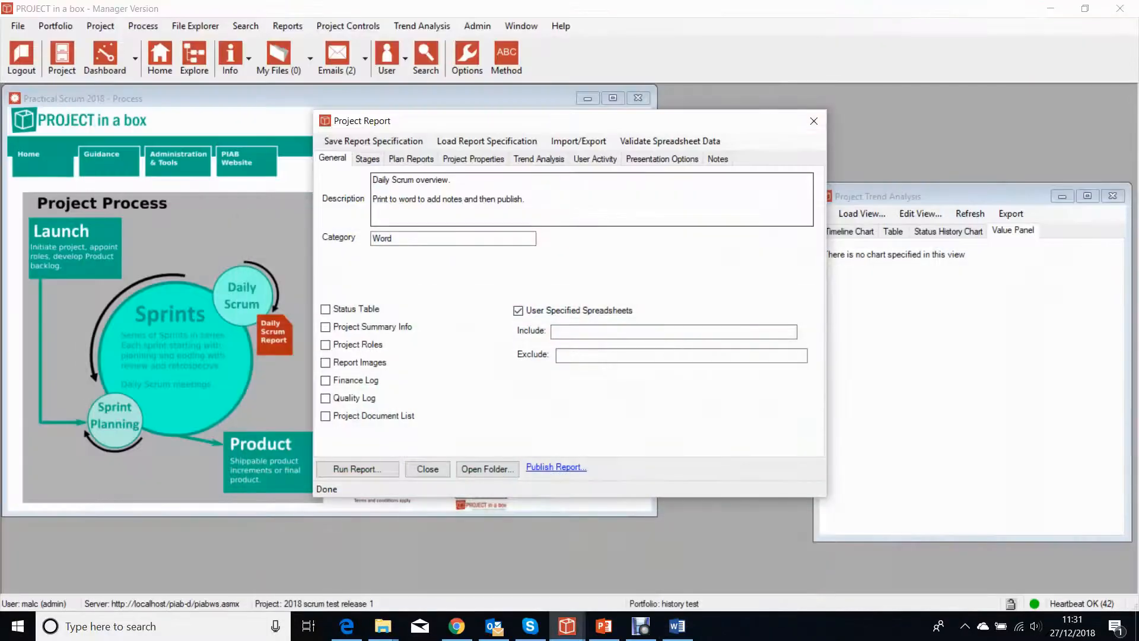
{"action": "left_click", "coordinate": [539, 159]}
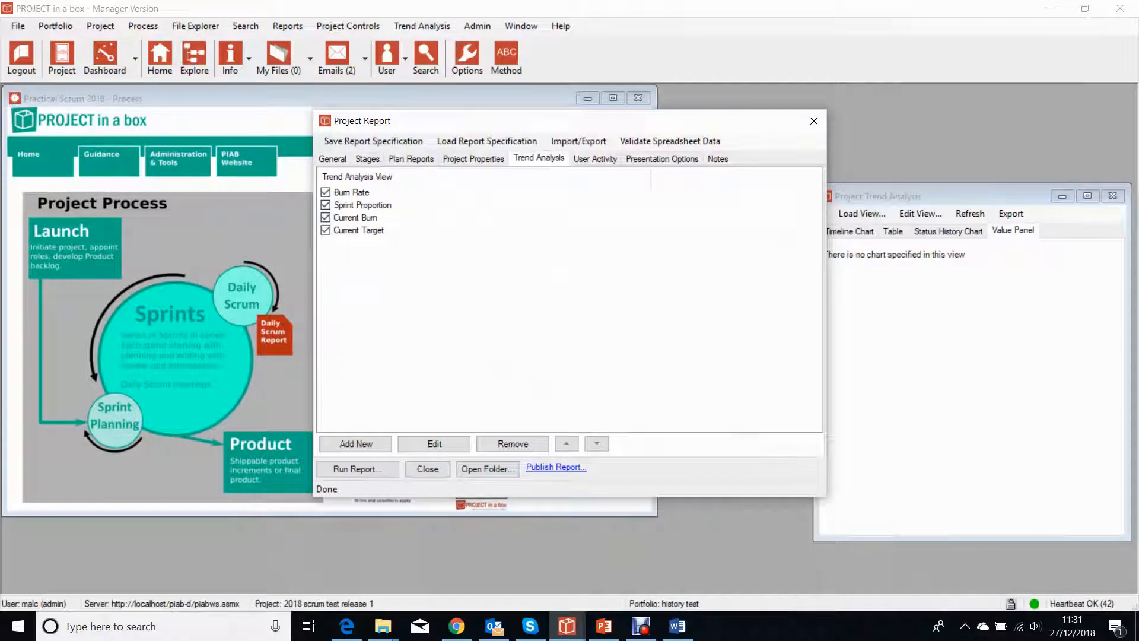
{"action": "left_click", "coordinate": [363, 205]}
{"action": "left_click", "coordinate": [435, 444]}
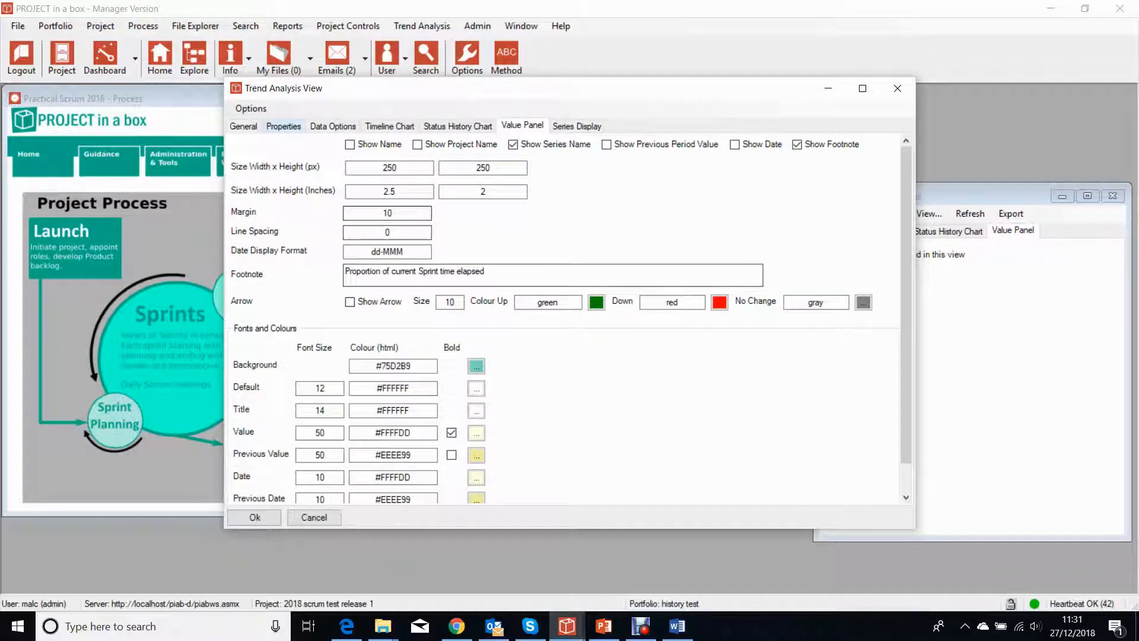
{"action": "left_click", "coordinate": [283, 126]}
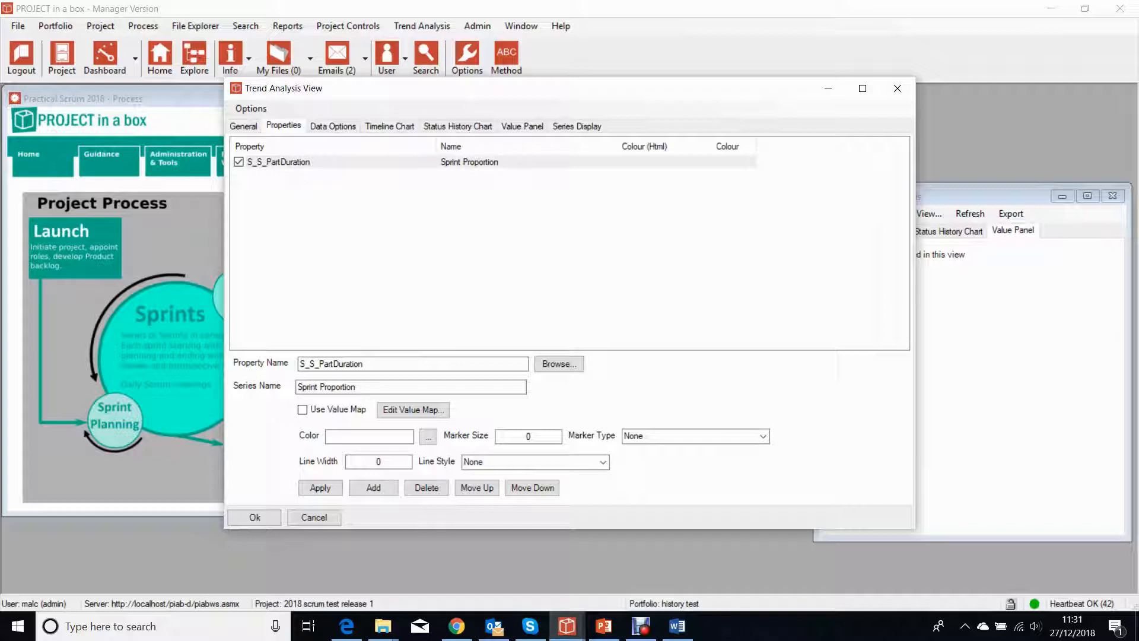
{"action": "left_click", "coordinate": [522, 126]}
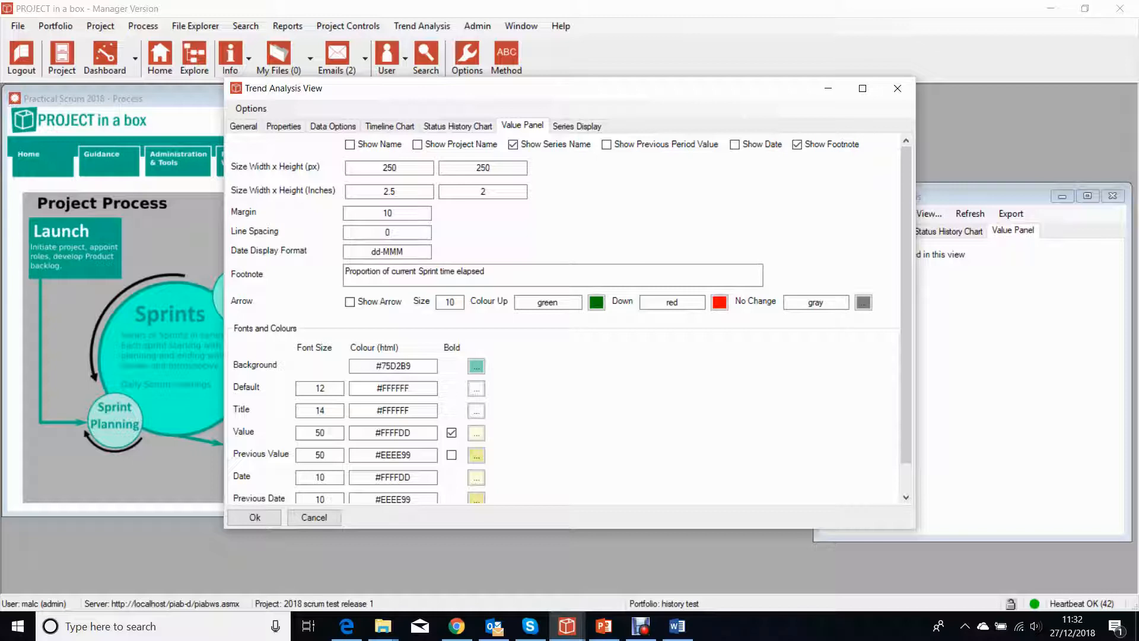
{"action": "left_click", "coordinate": [897, 87]}
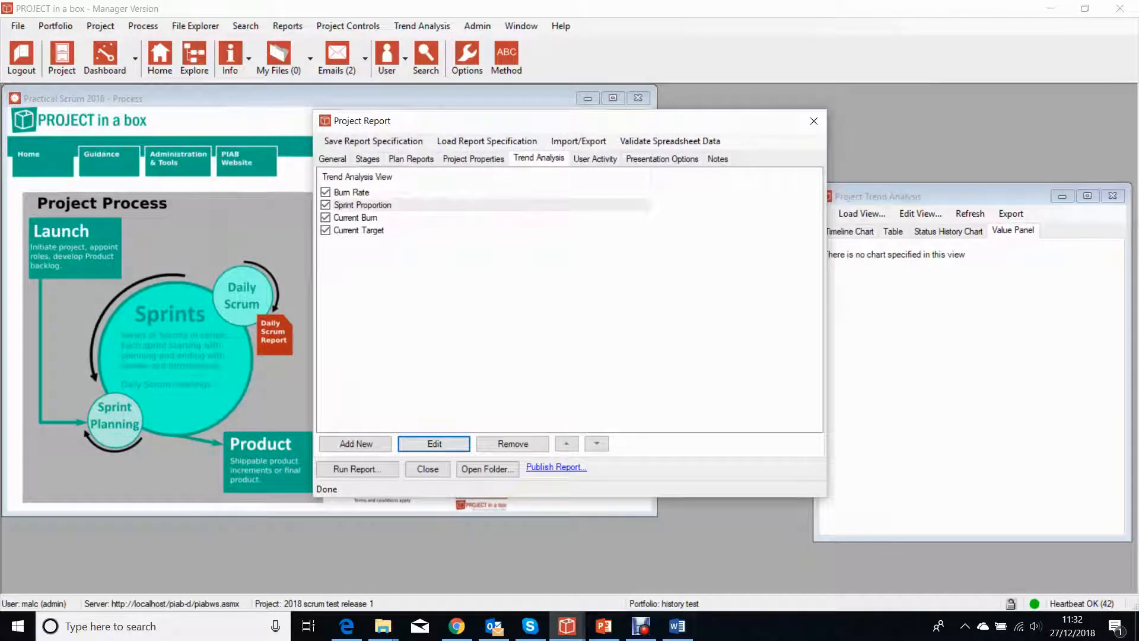
Switch to Word, read through the Daily Scrum report, and close it without saving along with the Project Report window
{"action": "left_click", "coordinate": [678, 626]}
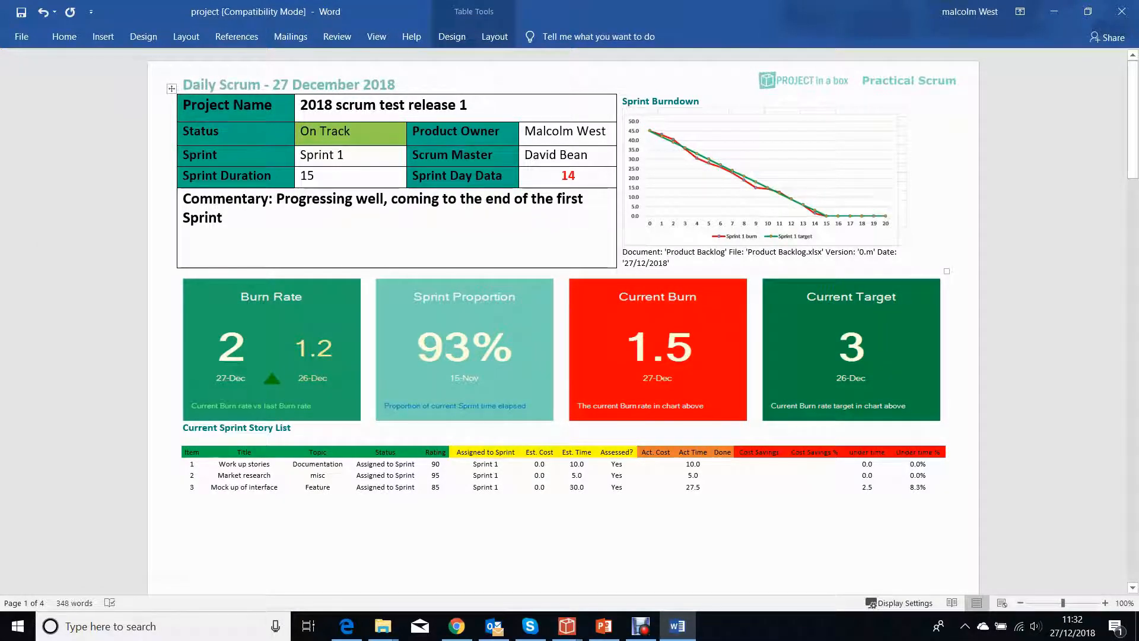
{"action": "scroll", "coordinate": [563, 320], "scroll_direction": "down", "scroll_amount": 10}
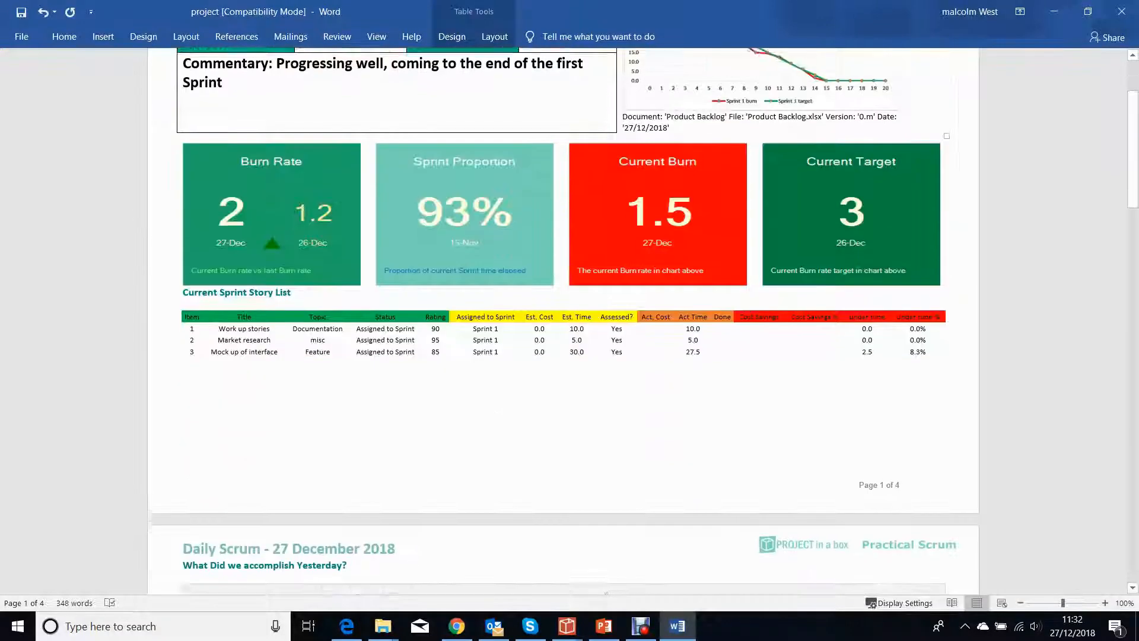
{"action": "scroll", "coordinate": [563, 320], "scroll_direction": "down", "scroll_amount": 12}
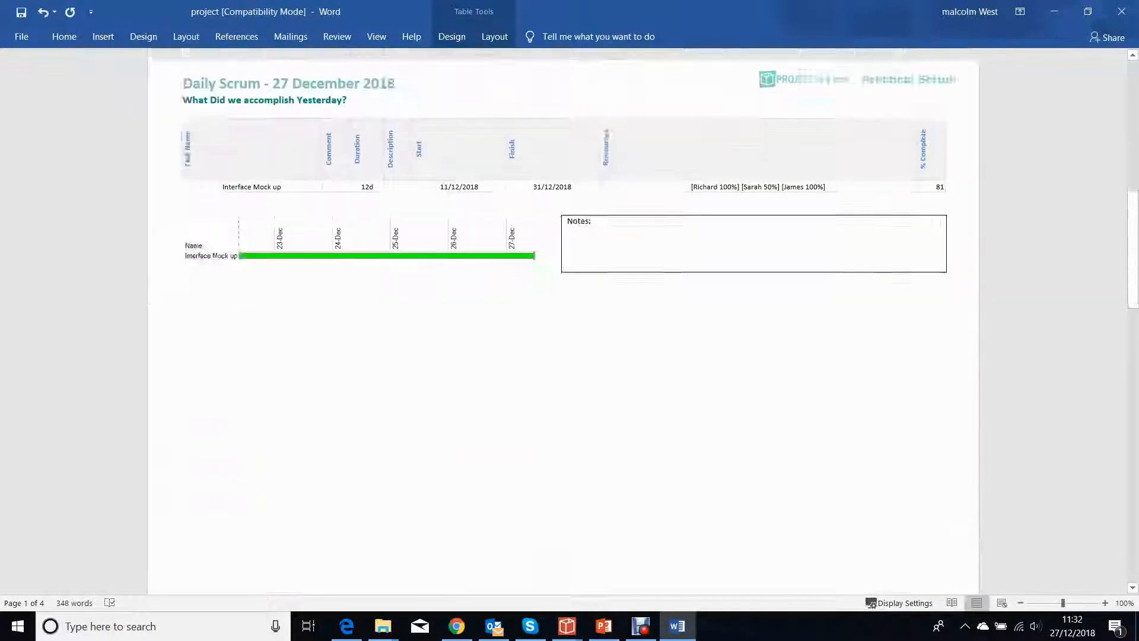
{"action": "scroll", "coordinate": [564, 320], "scroll_direction": "down", "scroll_amount": 15}
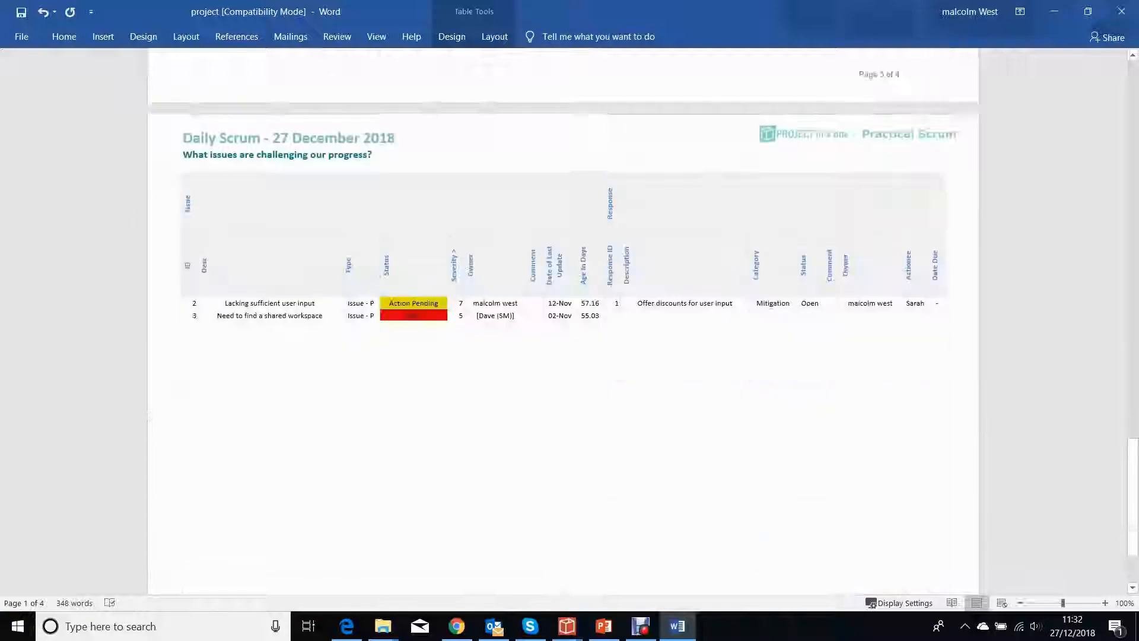
{"action": "left_click_drag", "start_coordinate": [1133, 476], "coordinate": [1133, 91]}
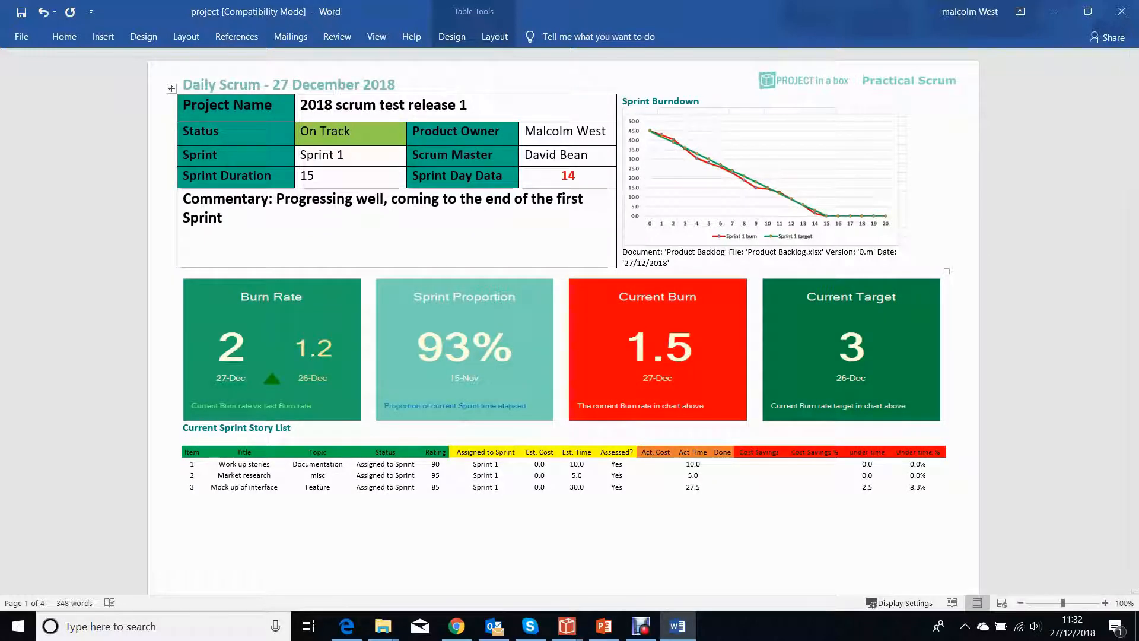
{"action": "left_click", "coordinate": [1121, 12]}
{"action": "left_click", "coordinate": [569, 342]}
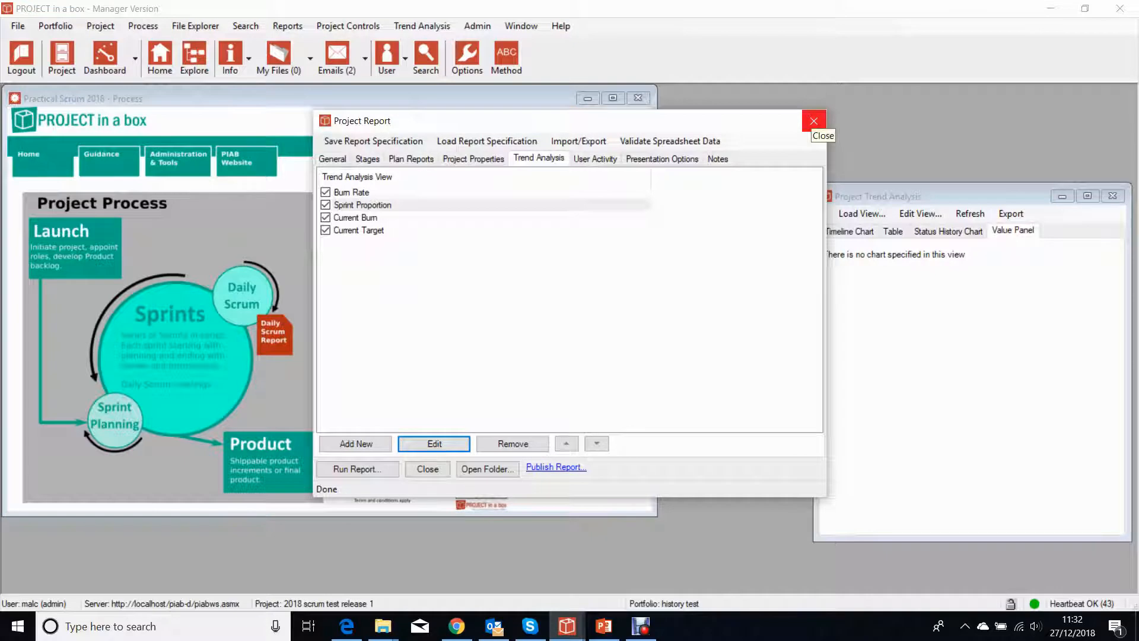
{"action": "left_click", "coordinate": [814, 121]}
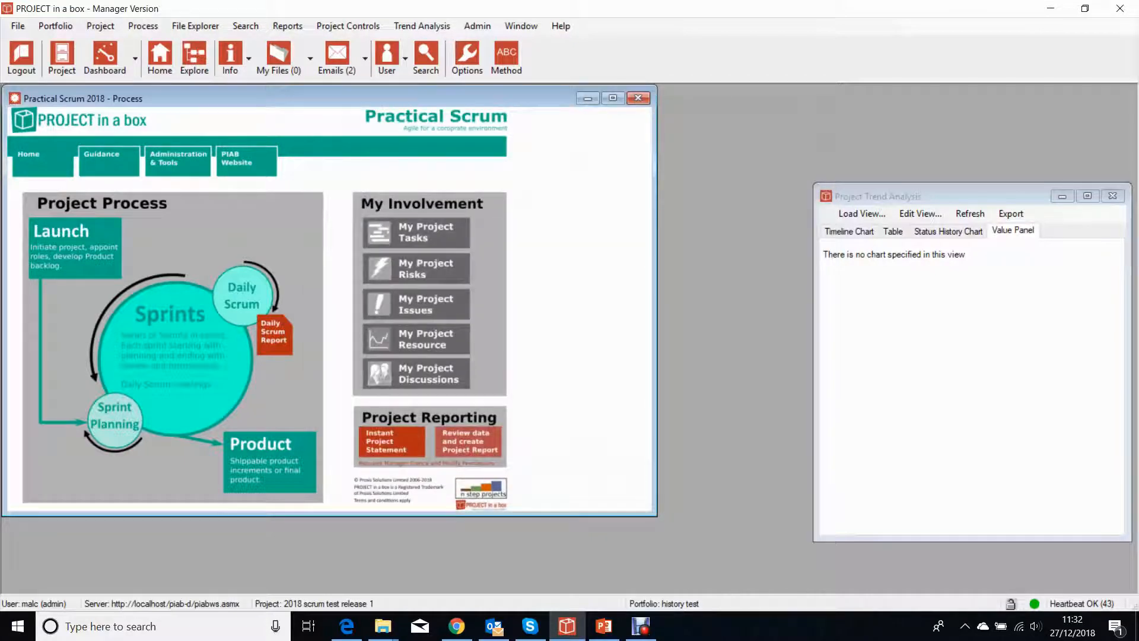
Open the CRM update project and generate its Instant Project Statement
{"action": "left_click", "coordinate": [62, 57]}
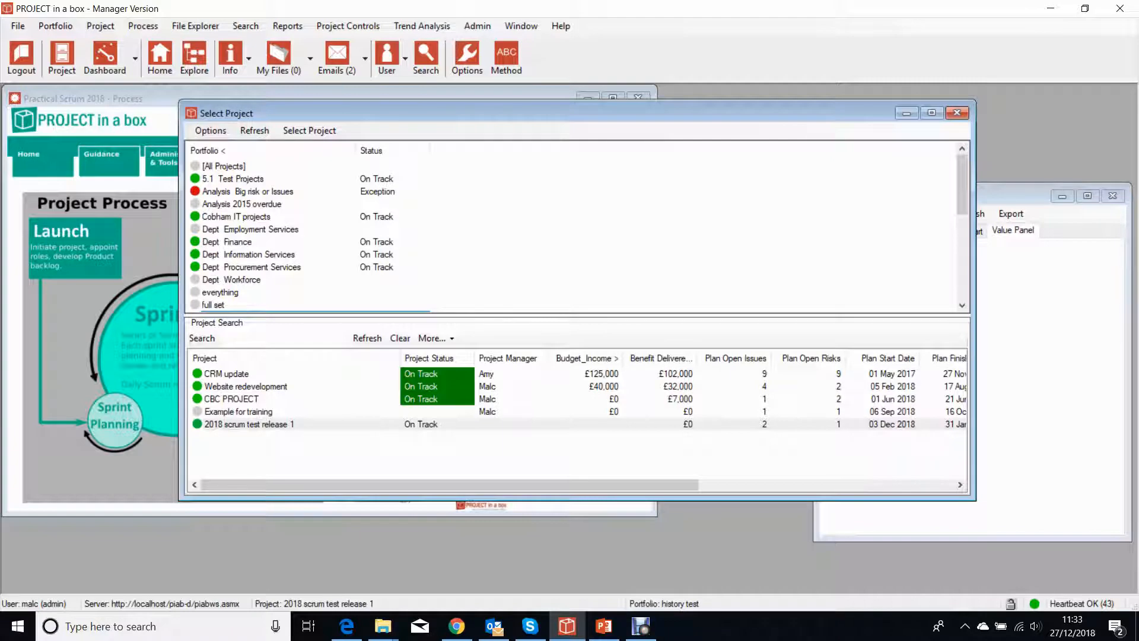
{"action": "double_click", "coordinate": [226, 374]}
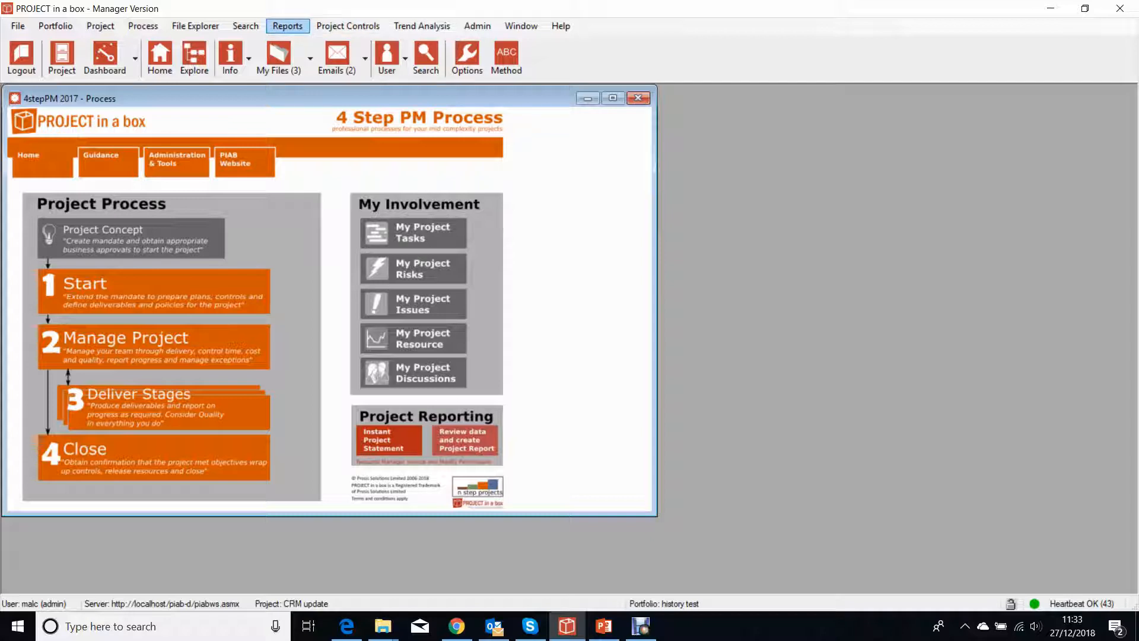
{"action": "left_click", "coordinate": [389, 441]}
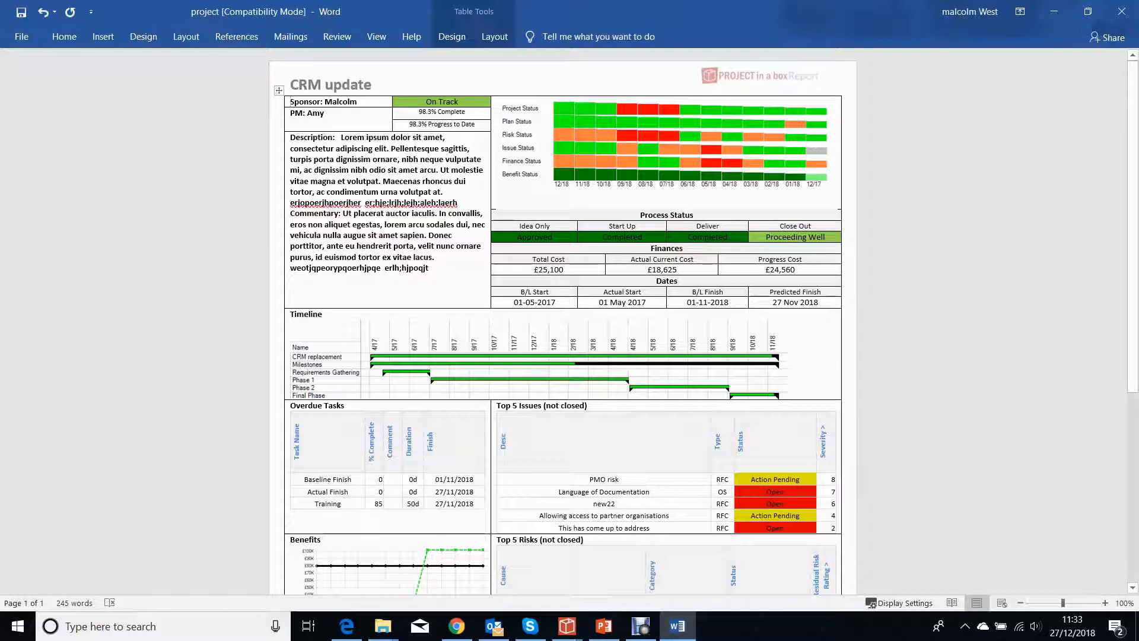
Examine the CRM update statement's status history, timeline, benefits, issues and risks, and close the document without saving
{"action": "scroll", "coordinate": [563, 320], "scroll_direction": "down", "scroll_amount": 4}
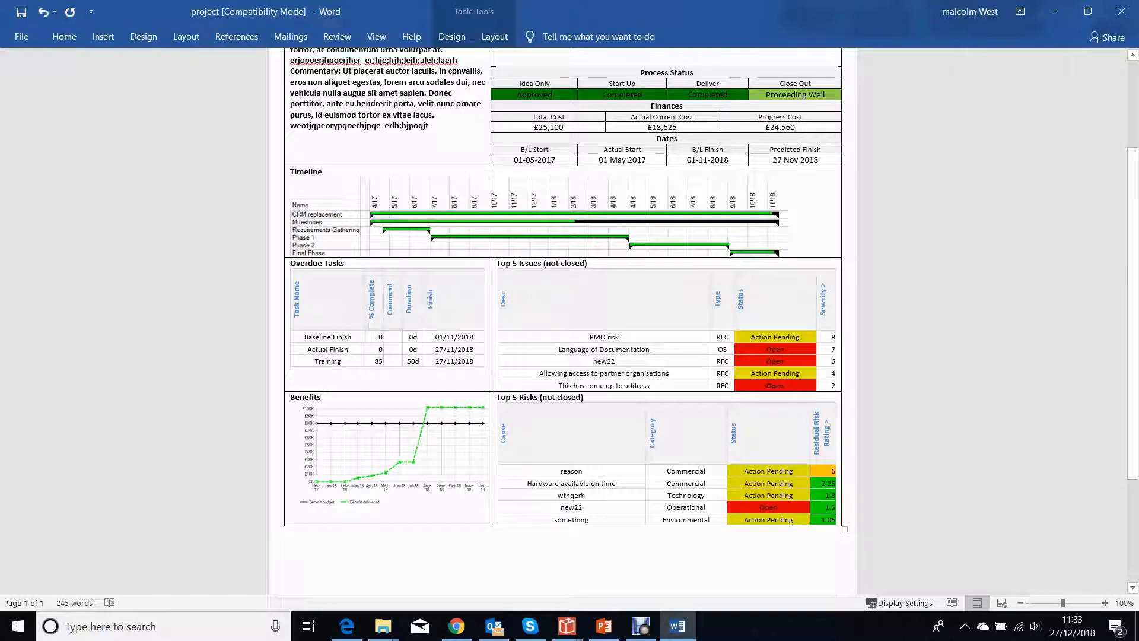
{"action": "scroll", "coordinate": [563, 320], "scroll_direction": "up", "scroll_amount": 3}
{"action": "scroll", "coordinate": [562, 320], "scroll_direction": "up", "scroll_amount": 1}
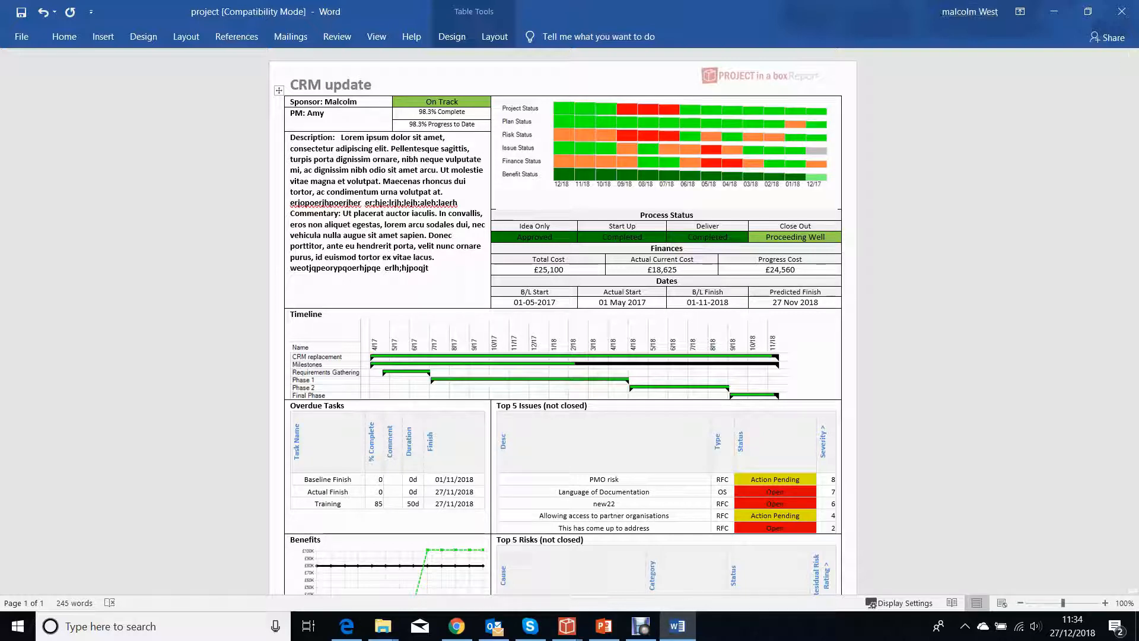
{"action": "left_click", "coordinate": [1121, 11]}
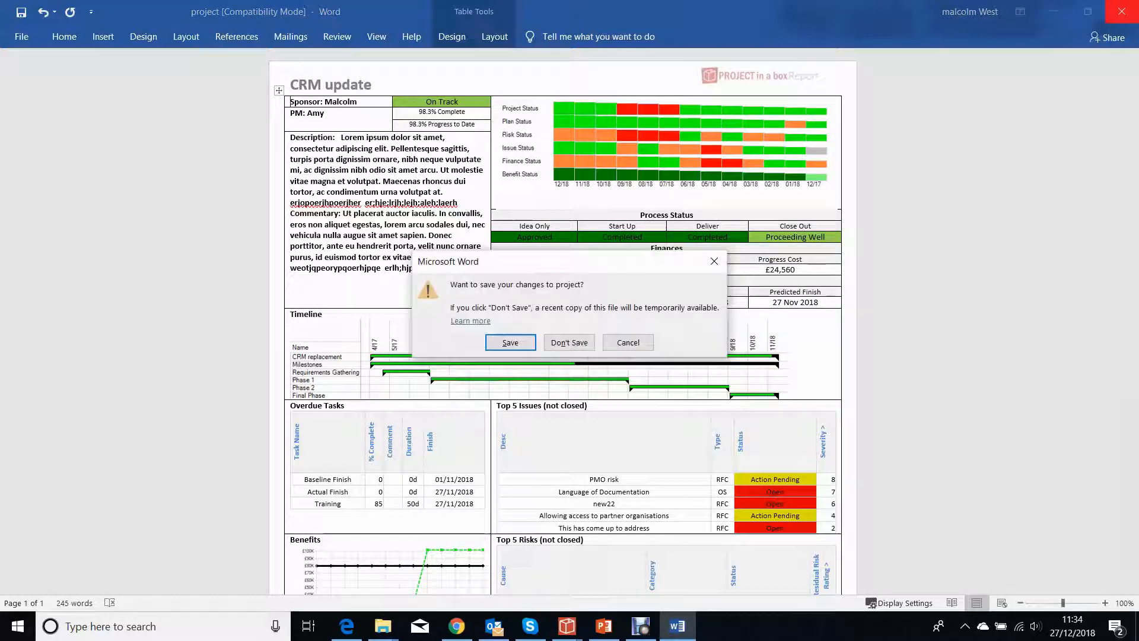
{"action": "left_click", "coordinate": [569, 343]}
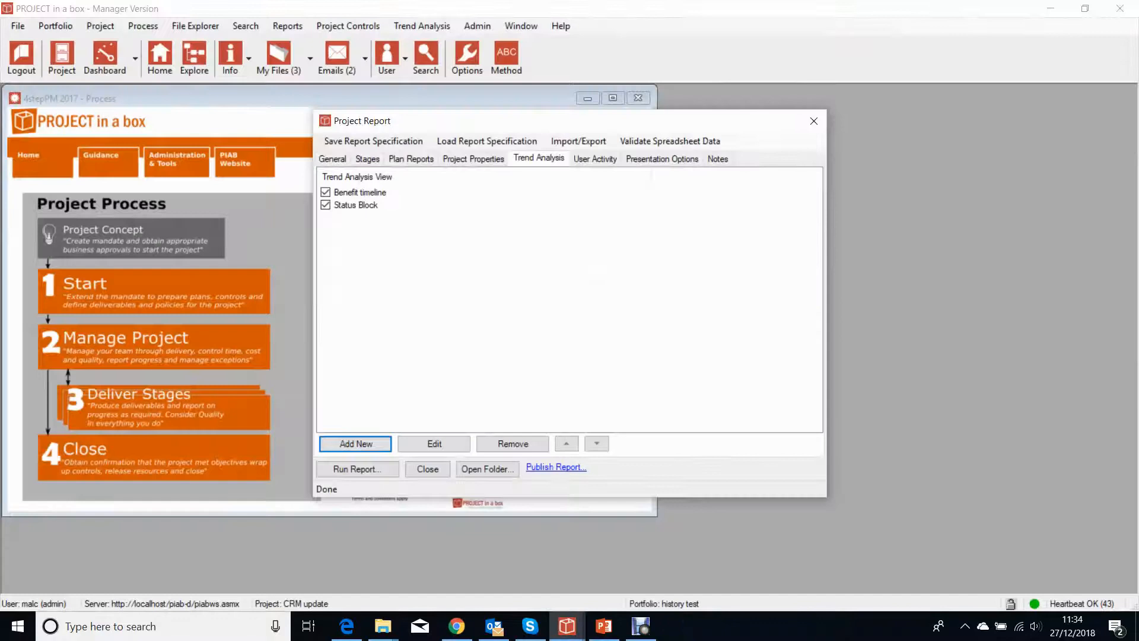
Load the Annual Review report specification and run the report for the CRM update project
{"action": "left_click", "coordinate": [374, 141]}
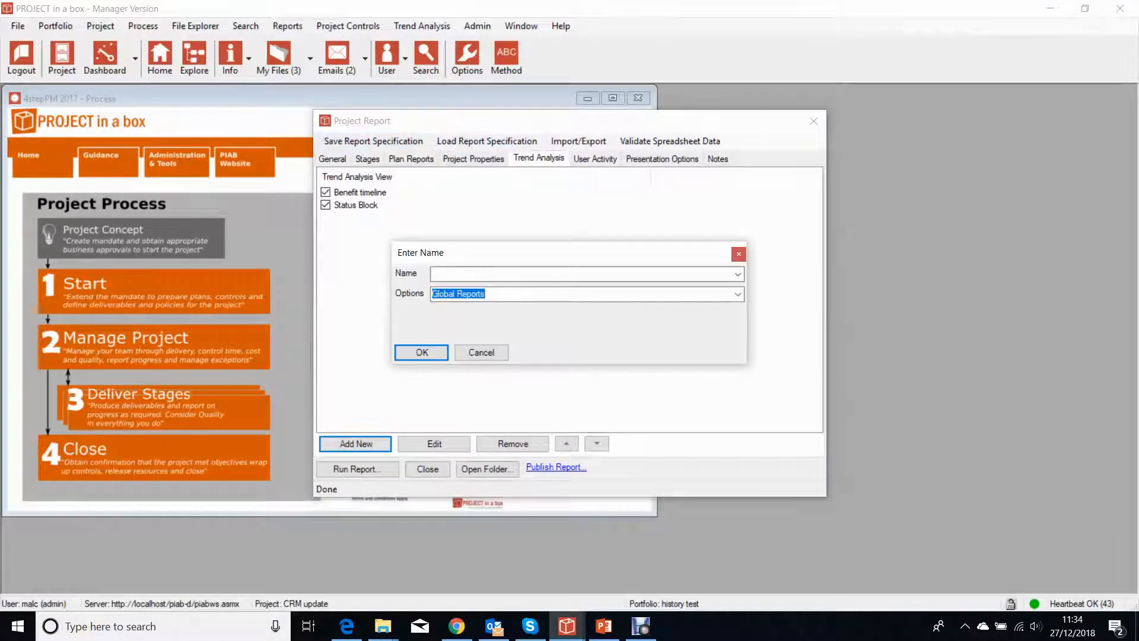
{"action": "left_click", "coordinate": [739, 254]}
{"action": "left_click", "coordinate": [487, 140]}
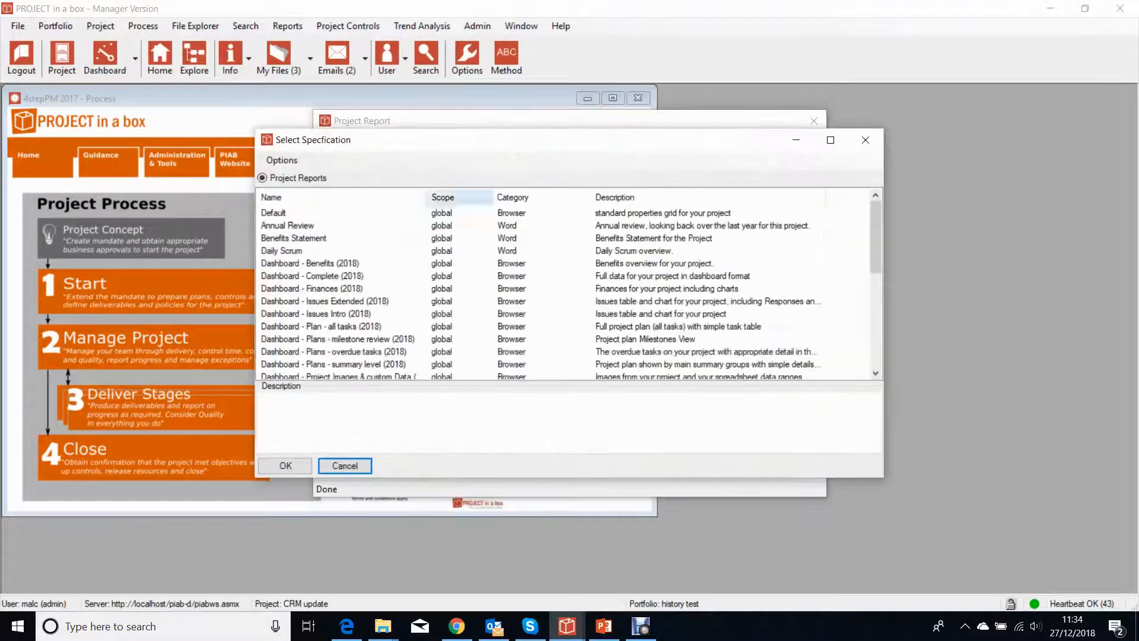
{"action": "left_click", "coordinate": [287, 226]}
{"action": "left_click", "coordinate": [286, 465]}
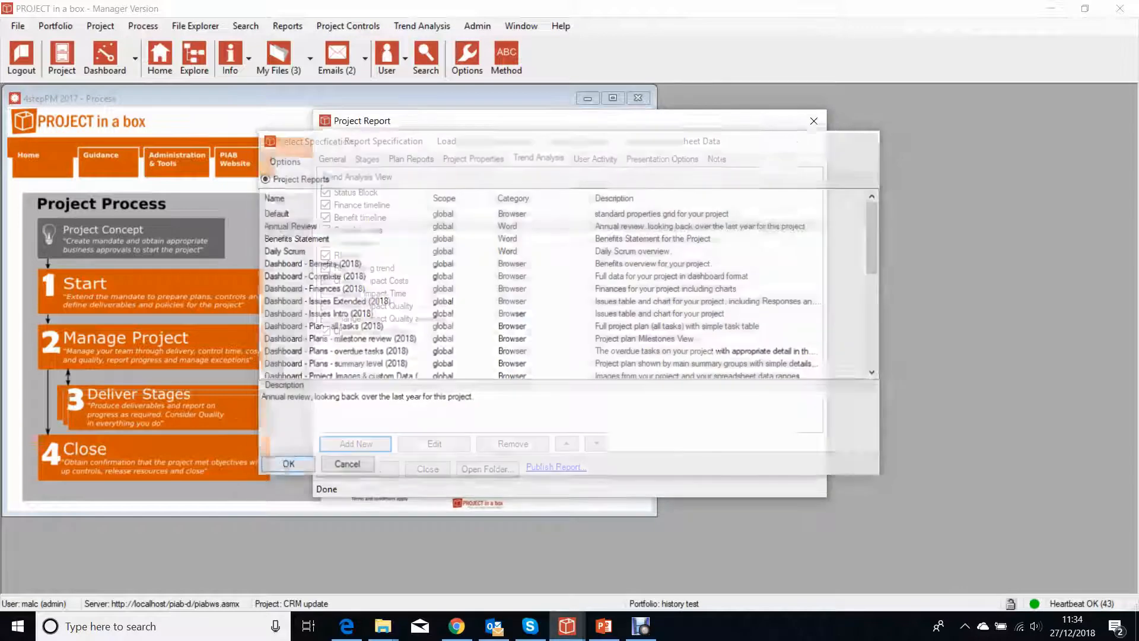
{"action": "left_click", "coordinate": [357, 469]}
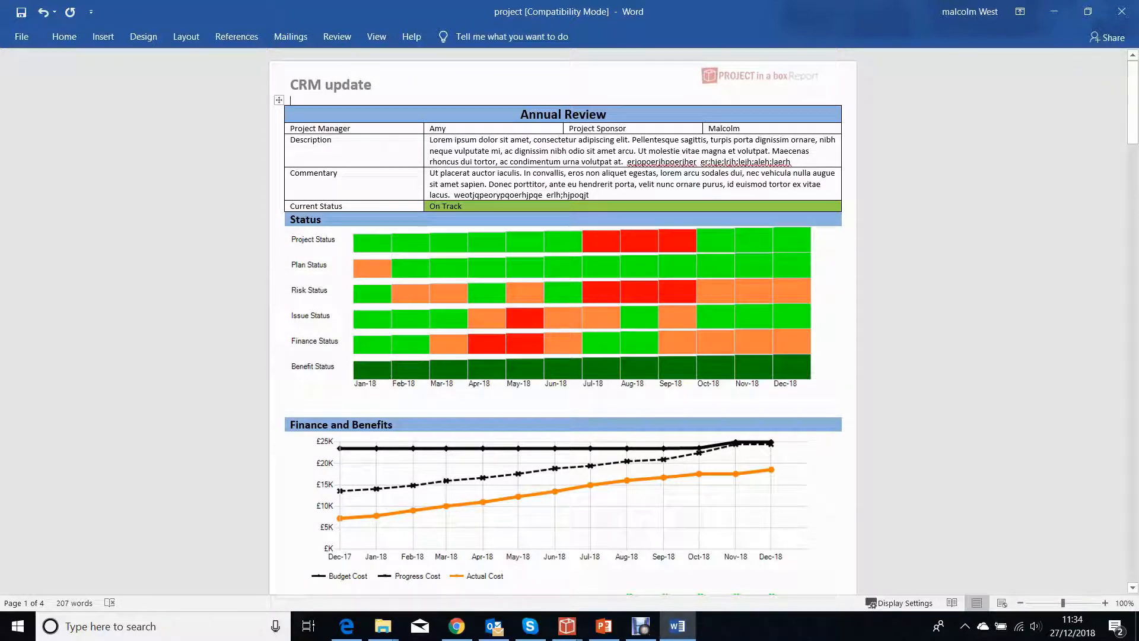
Examine the Annual Review report's status, finance and benefits, and time sections, including key milestones and overdue tasks
{"action": "scroll", "coordinate": [564, 324], "scroll_direction": "down", "scroll_amount": 1}
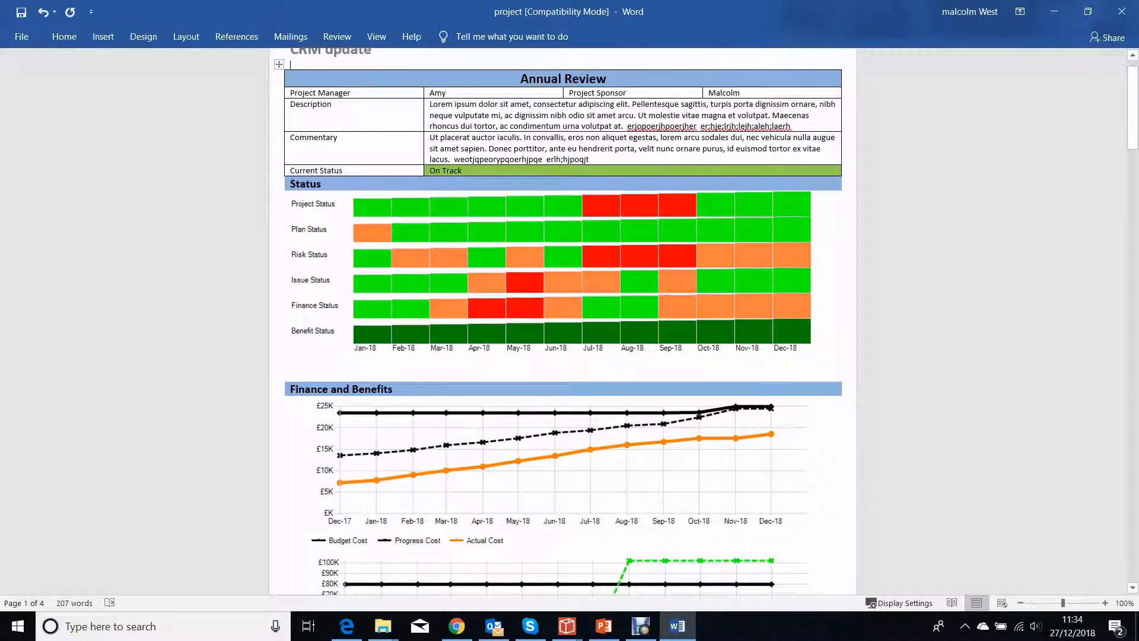
{"action": "scroll", "coordinate": [563, 324], "scroll_direction": "down", "scroll_amount": 2}
{"action": "scroll", "coordinate": [563, 324], "scroll_direction": "down", "scroll_amount": 1}
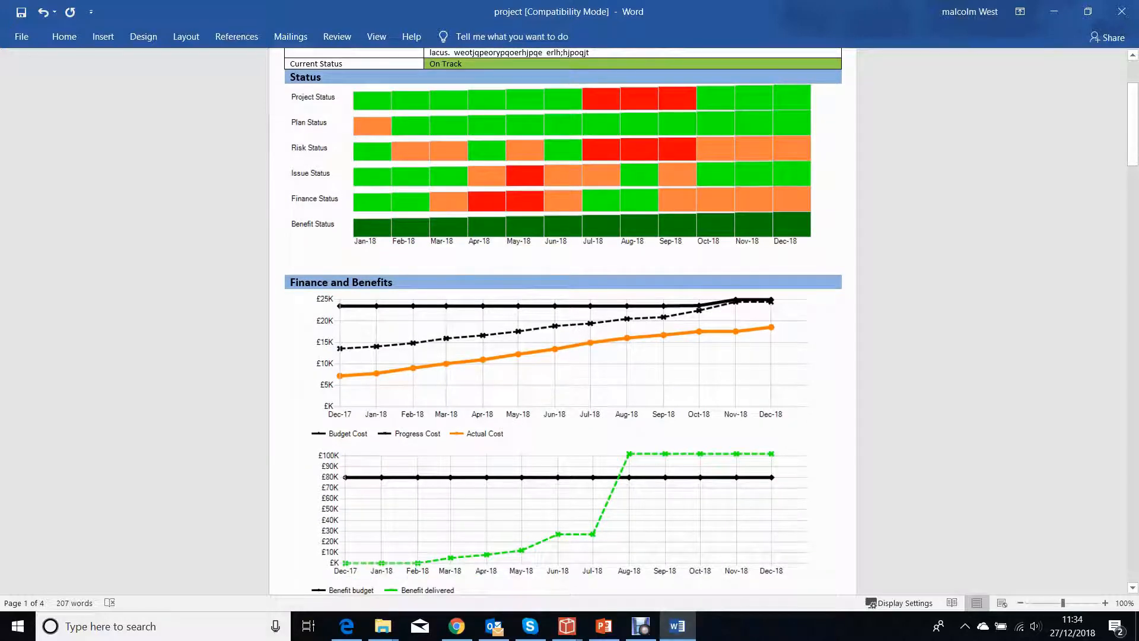
{"action": "scroll", "coordinate": [563, 320], "scroll_direction": "down", "scroll_amount": 5}
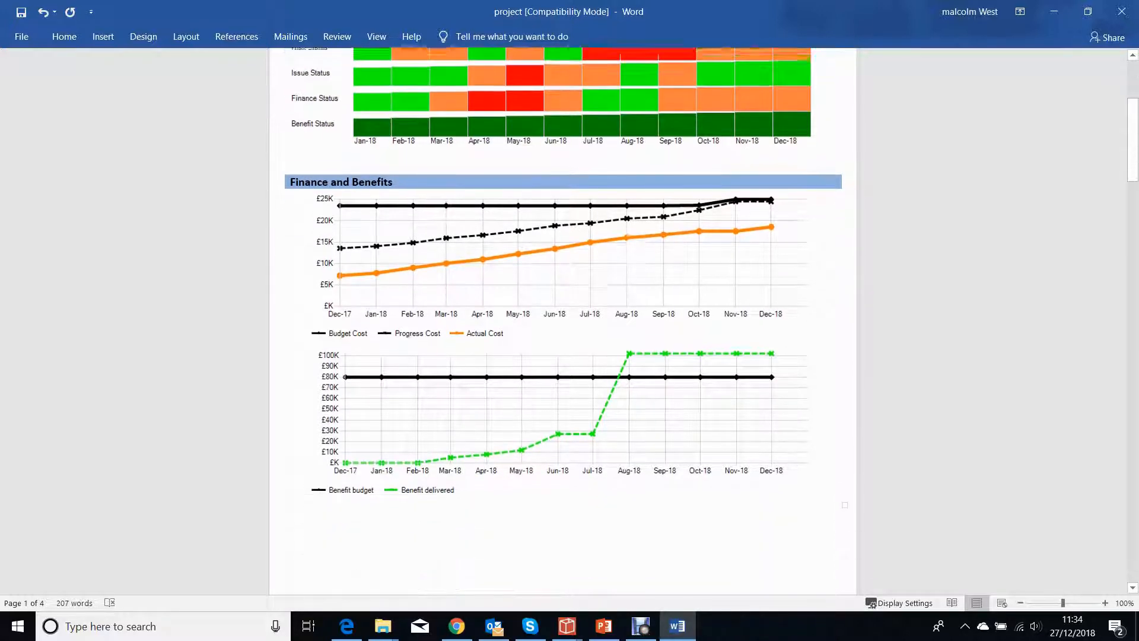
{"action": "scroll", "coordinate": [563, 321], "scroll_direction": "down", "scroll_amount": 10}
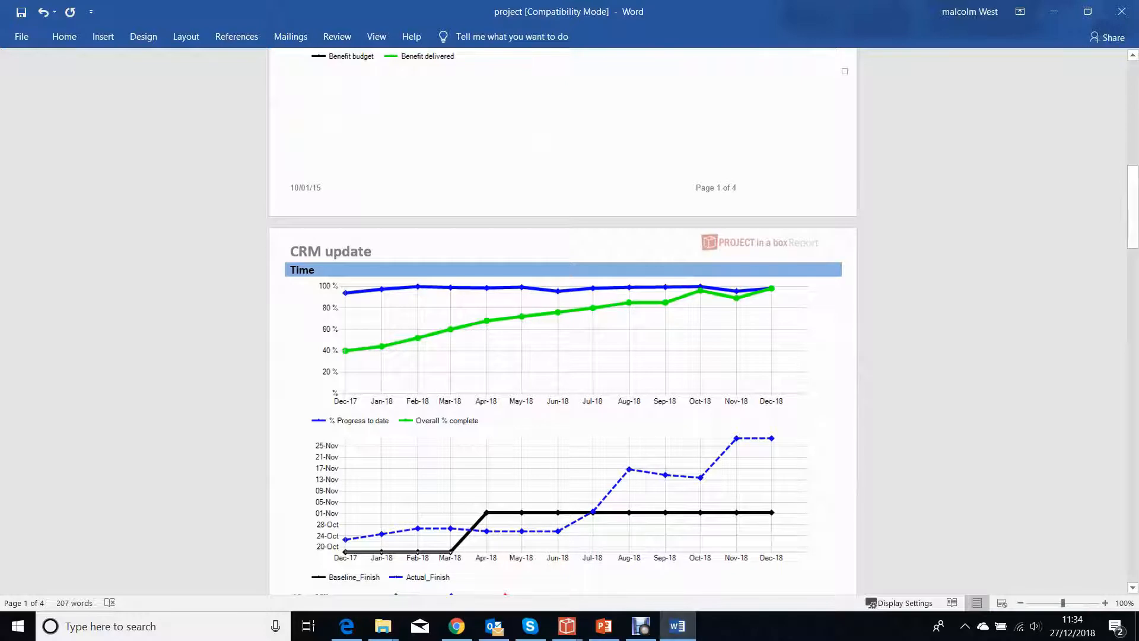
{"action": "scroll", "coordinate": [563, 321], "scroll_direction": "down", "scroll_amount": 3}
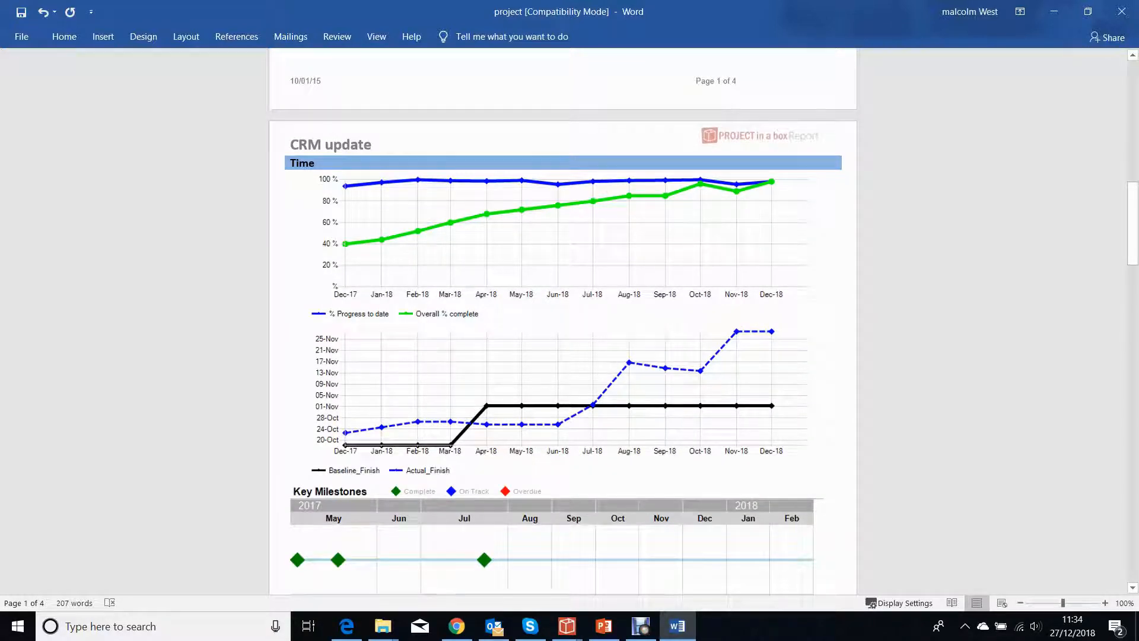
{"action": "scroll", "coordinate": [563, 320], "scroll_direction": "down", "scroll_amount": 11}
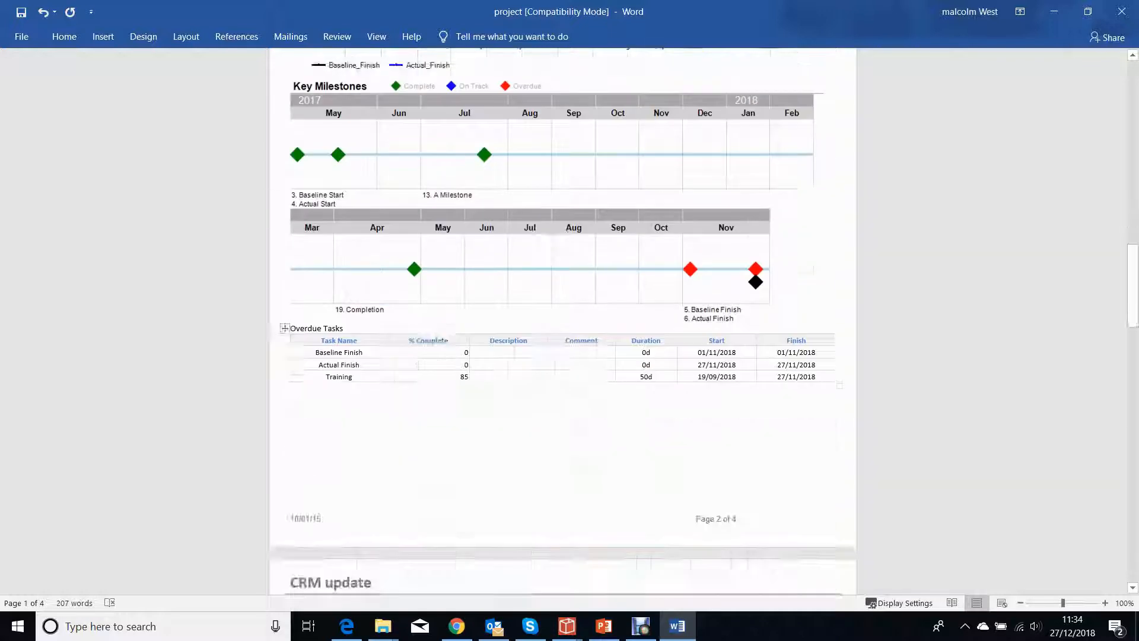
Examine the report's risk and issue figures and change impact charts and table, and close the document without saving
{"action": "scroll", "coordinate": [564, 320], "scroll_direction": "down", "scroll_amount": 12}
{"action": "scroll", "coordinate": [563, 320], "scroll_direction": "down", "scroll_amount": 8}
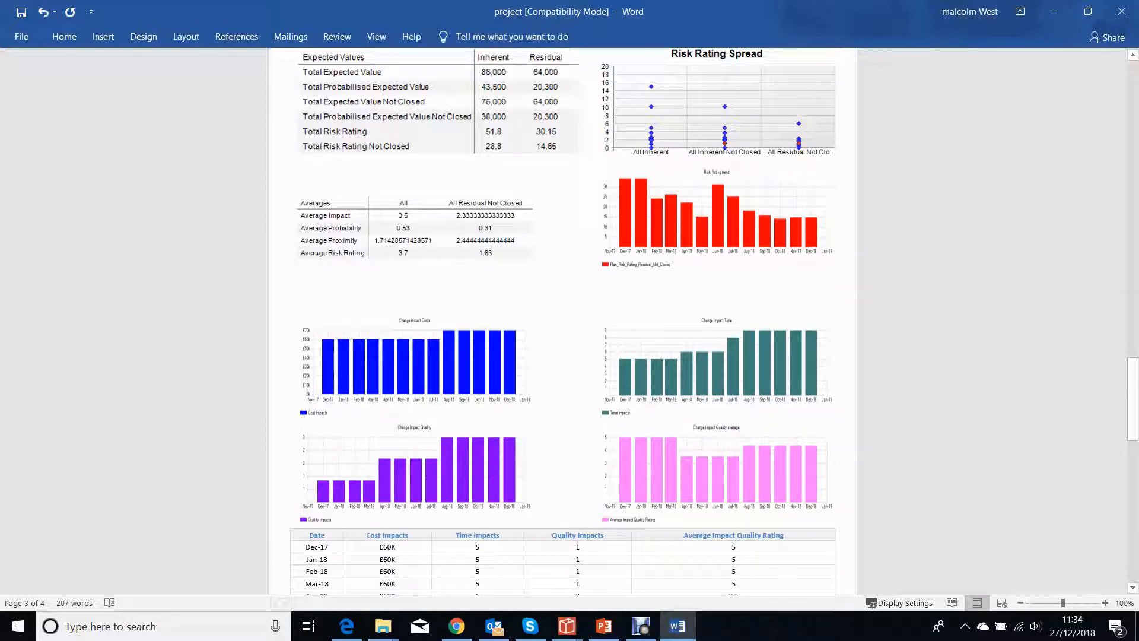
{"action": "scroll", "coordinate": [564, 321], "scroll_direction": "up", "scroll_amount": 2}
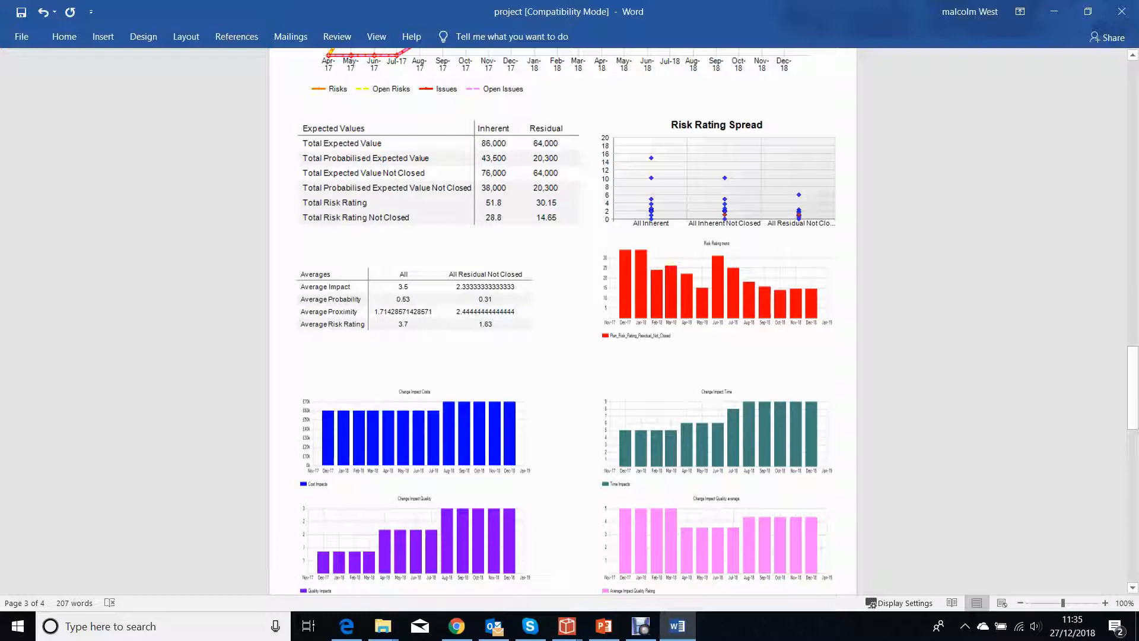
{"action": "scroll", "coordinate": [563, 321], "scroll_direction": "down", "scroll_amount": 8}
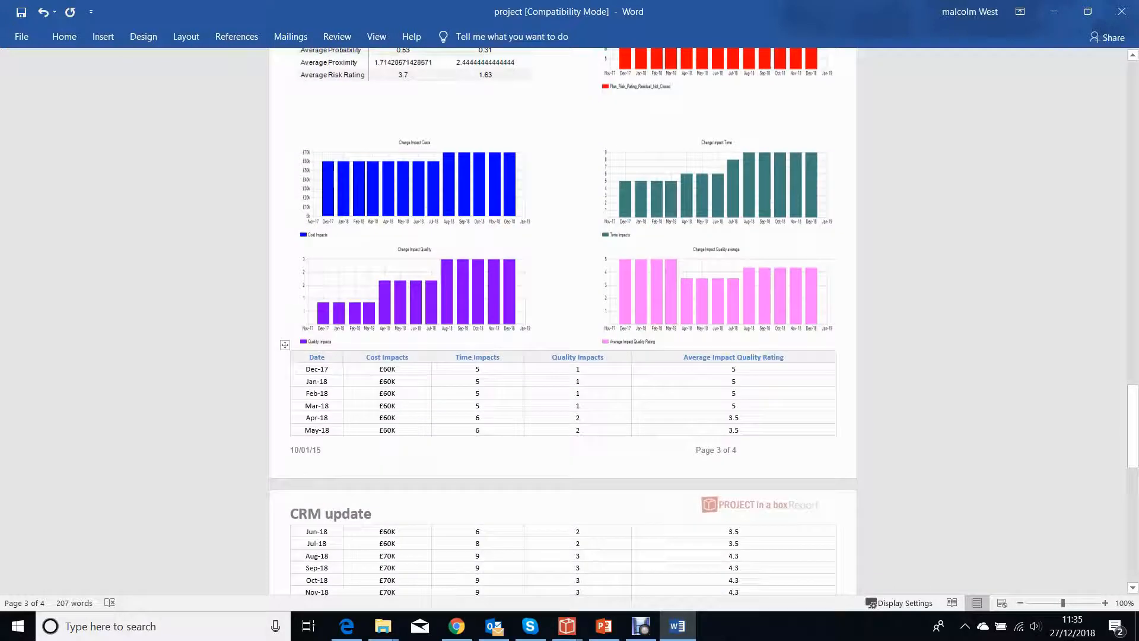
{"action": "scroll", "coordinate": [563, 321], "scroll_direction": "up", "scroll_amount": 6}
{"action": "scroll", "coordinate": [564, 321], "scroll_direction": "up", "scroll_amount": 10}
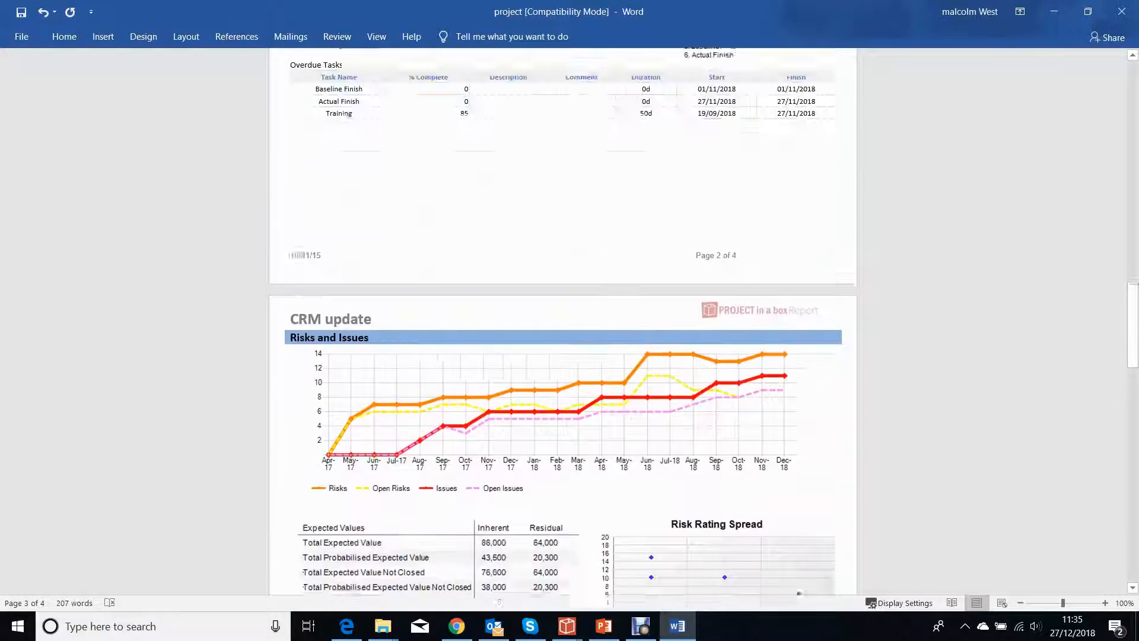
{"action": "scroll", "coordinate": [563, 320], "scroll_direction": "up", "scroll_amount": 5}
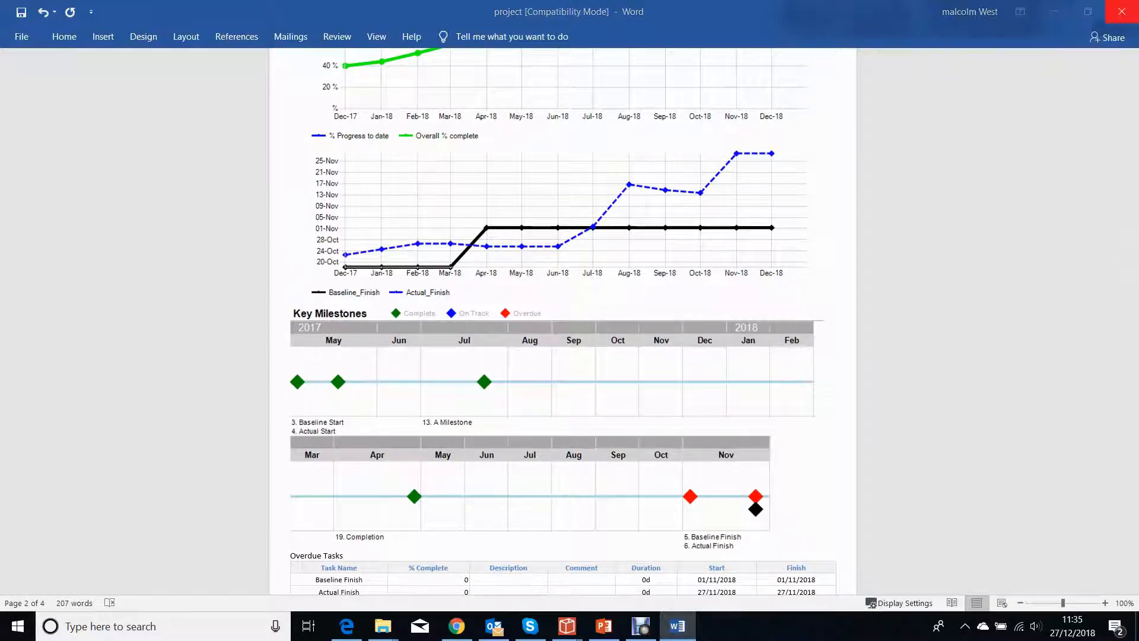
{"action": "left_click", "coordinate": [1121, 11]}
{"action": "left_click", "coordinate": [569, 342]}
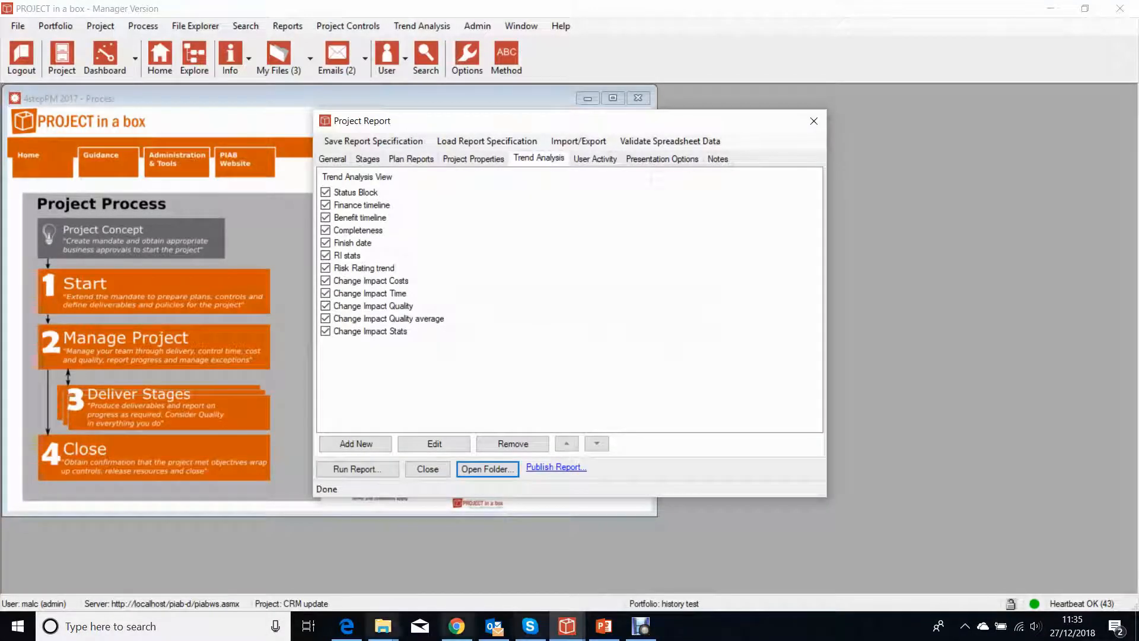
Switch to the Edge browser, show and hide the process navigation map, and reopen the Trend Analysis page
{"action": "left_click", "coordinate": [346, 626]}
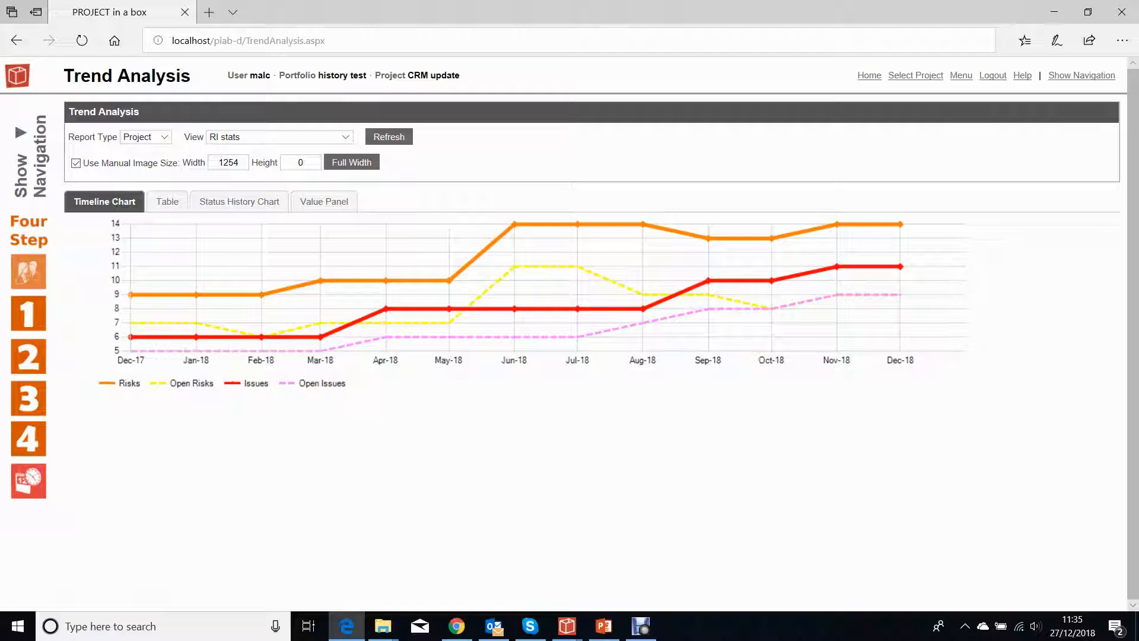
{"action": "left_click", "coordinate": [31, 156]}
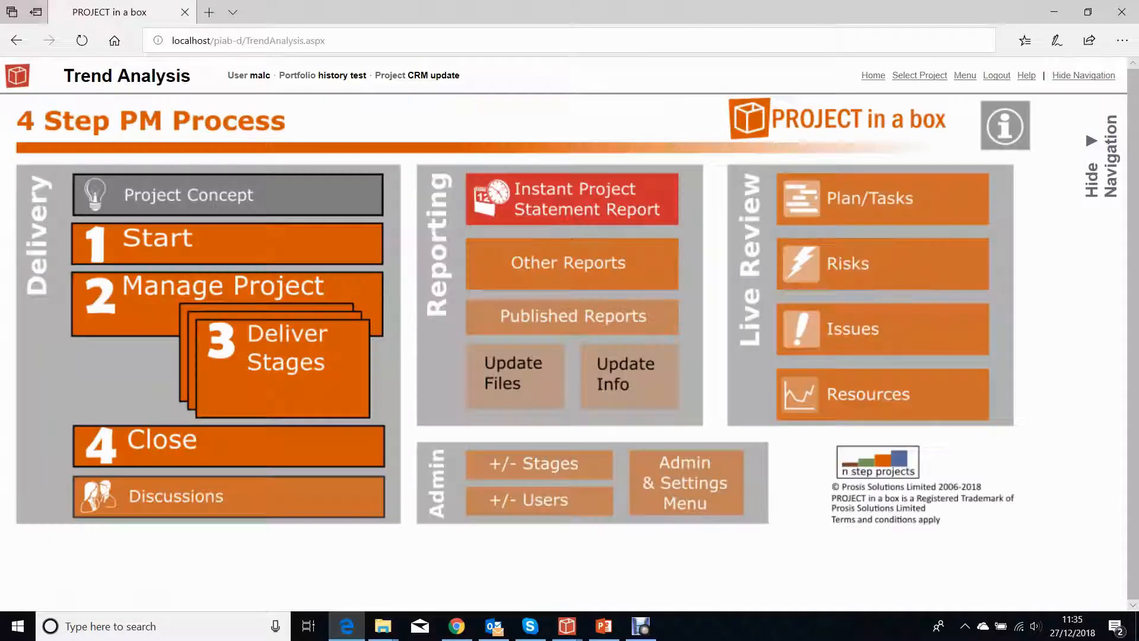
{"action": "left_click", "coordinate": [1102, 156]}
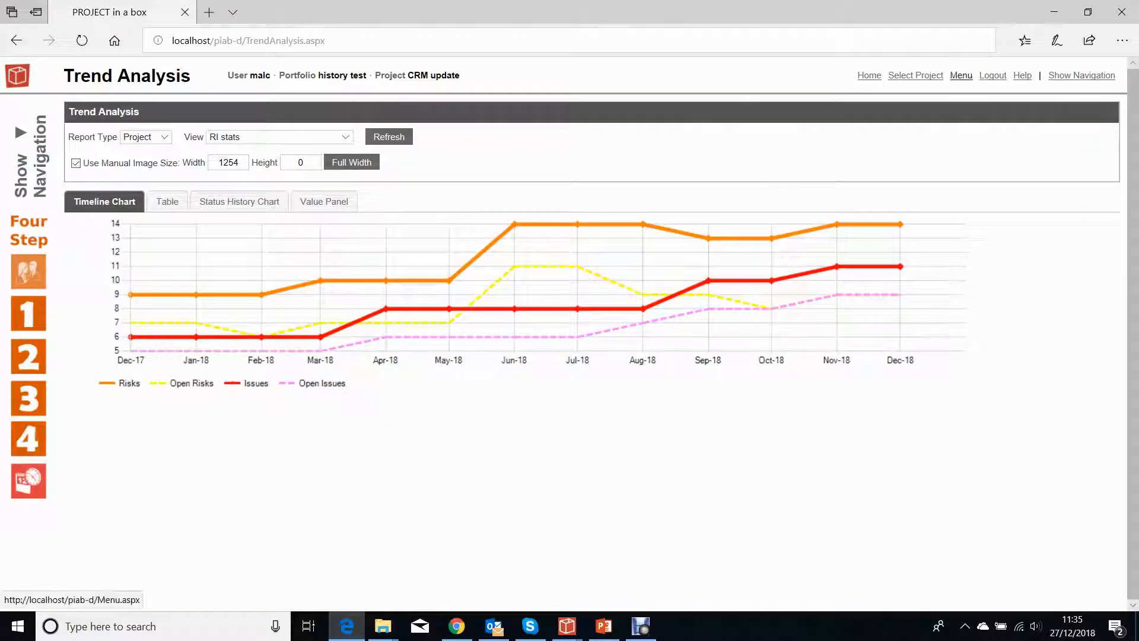
{"action": "left_click", "coordinate": [961, 76]}
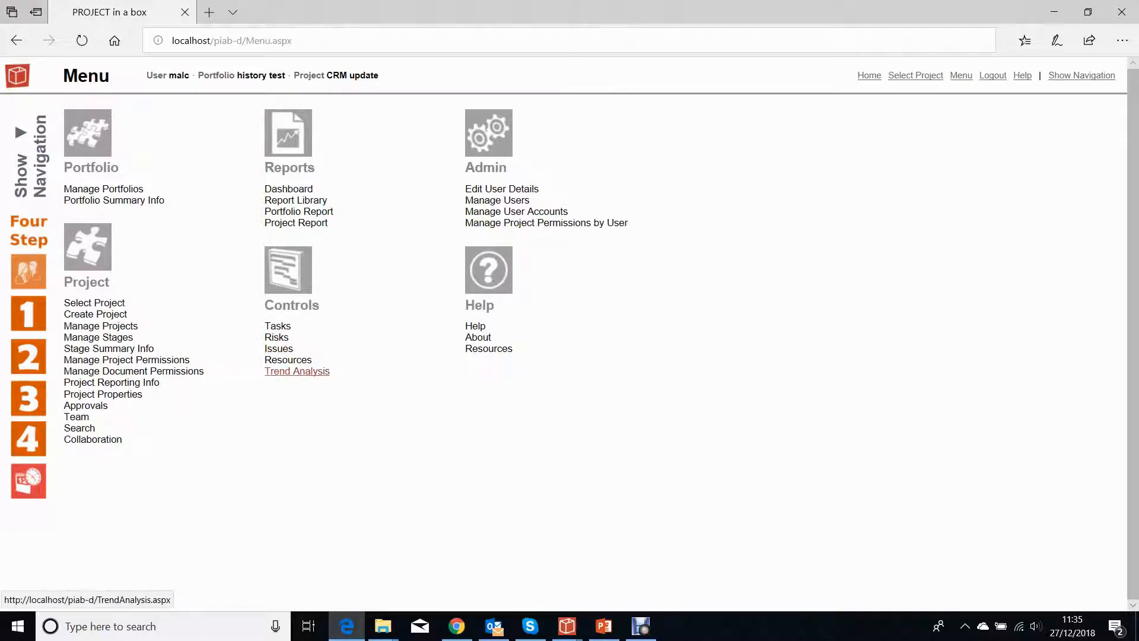
{"action": "left_click", "coordinate": [297, 371]}
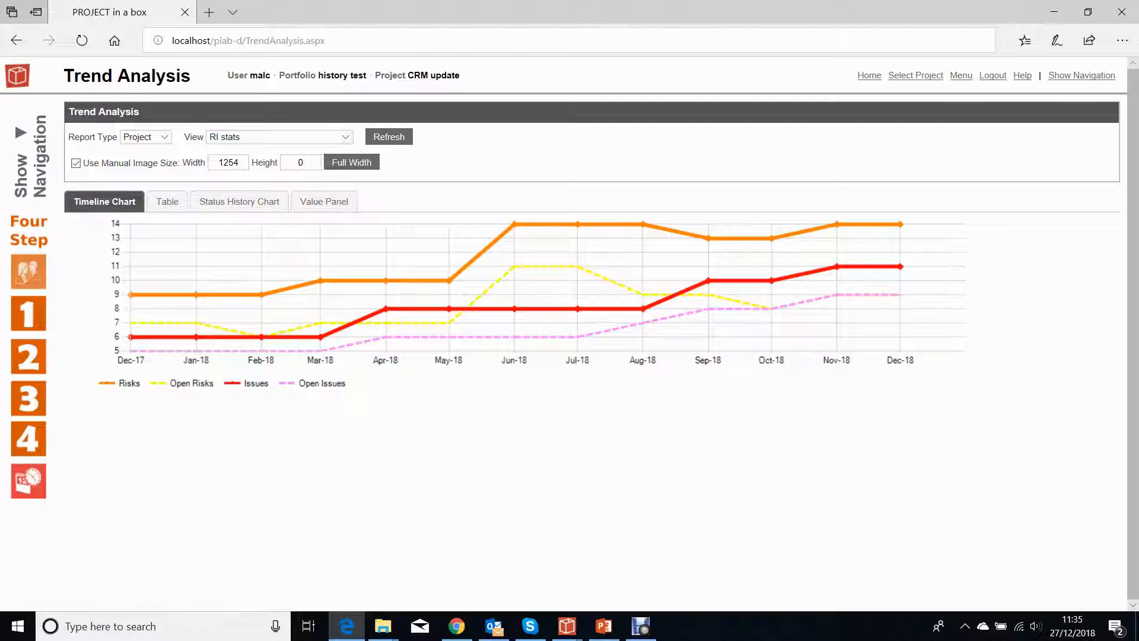
Display the Completeness trend view for the CRM update project, followed by its Risk Trends view
{"action": "left_click", "coordinate": [345, 137]}
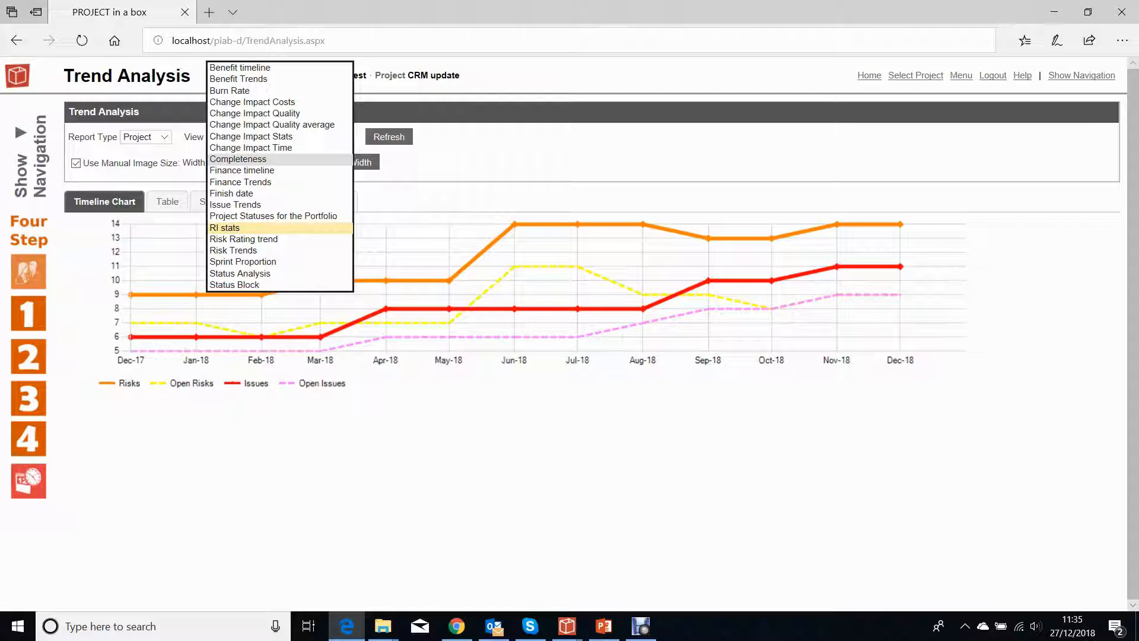
{"action": "left_click", "coordinate": [231, 158]}
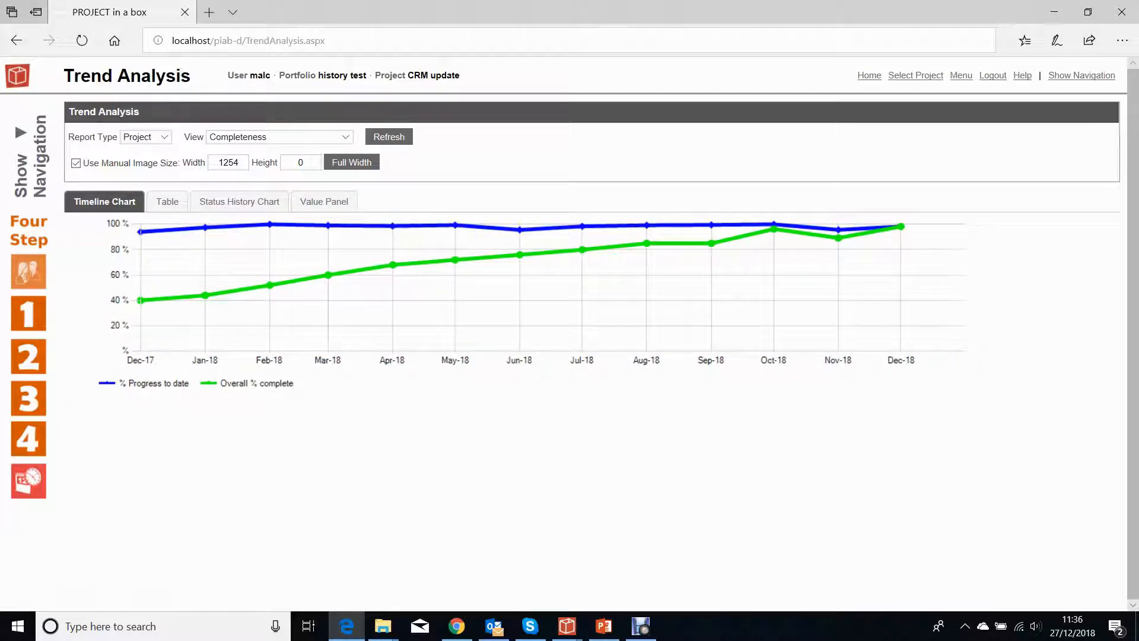
{"action": "left_click", "coordinate": [345, 137]}
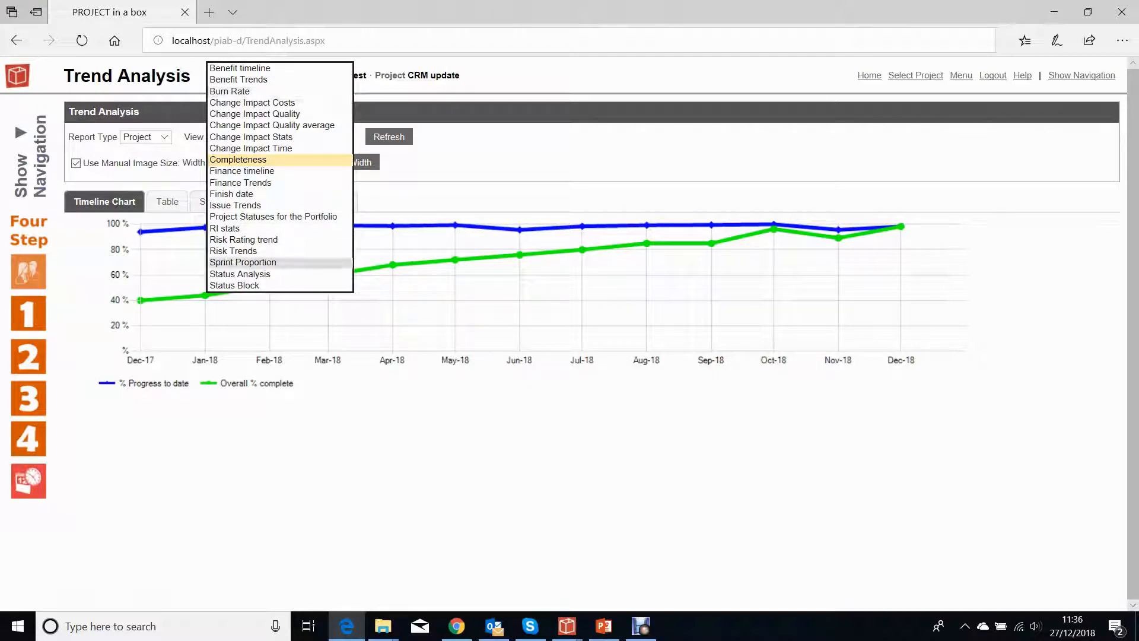
{"action": "left_click", "coordinate": [250, 250]}
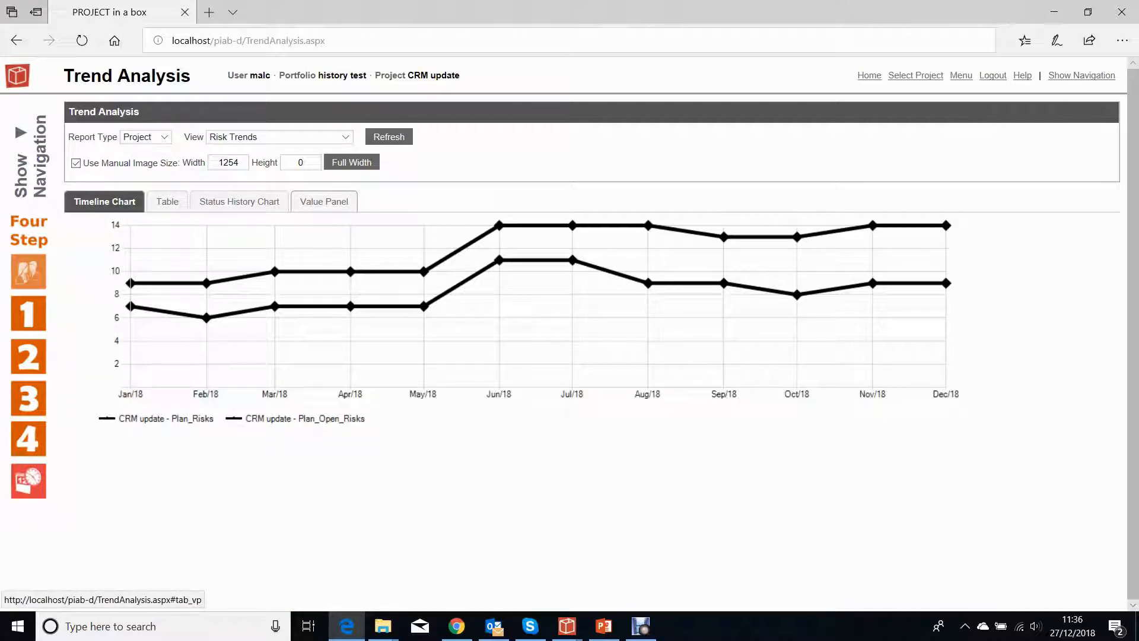
Set the trend report type to Portfolio and display the Status Analysis view, followed by the Status Block view
{"action": "left_click", "coordinate": [164, 137]}
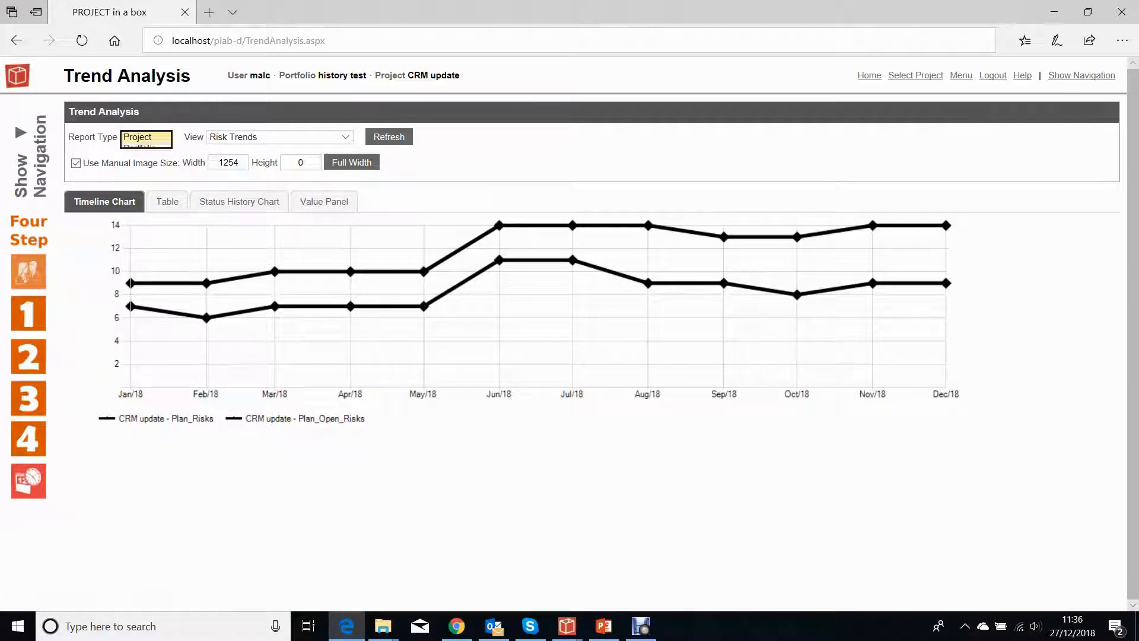
{"action": "left_click", "coordinate": [148, 148]}
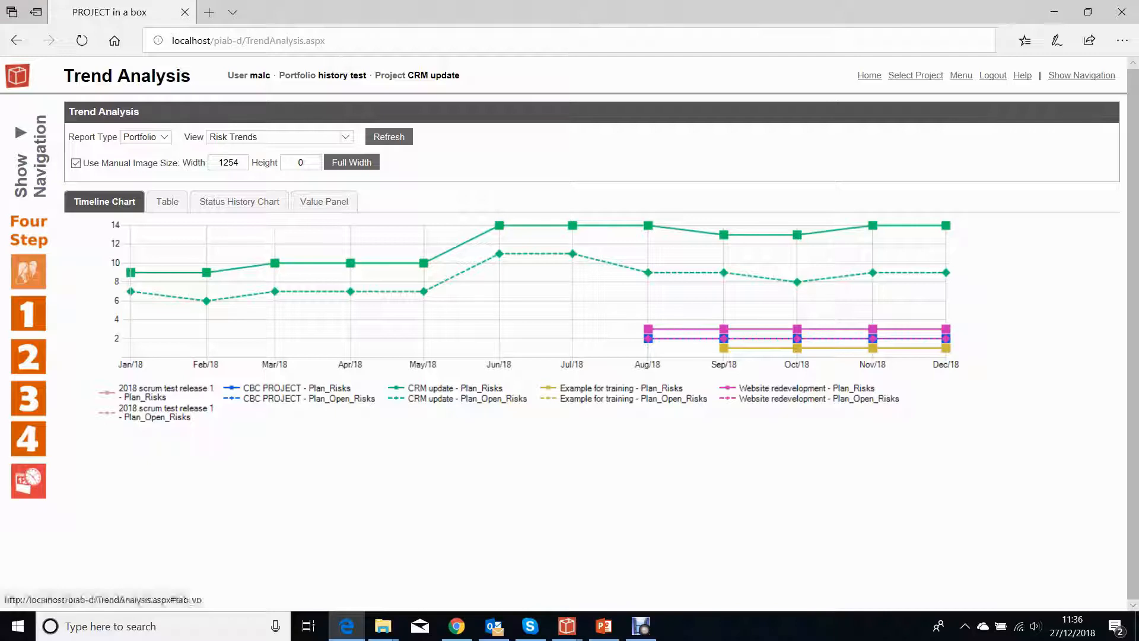
{"action": "left_click", "coordinate": [345, 137]}
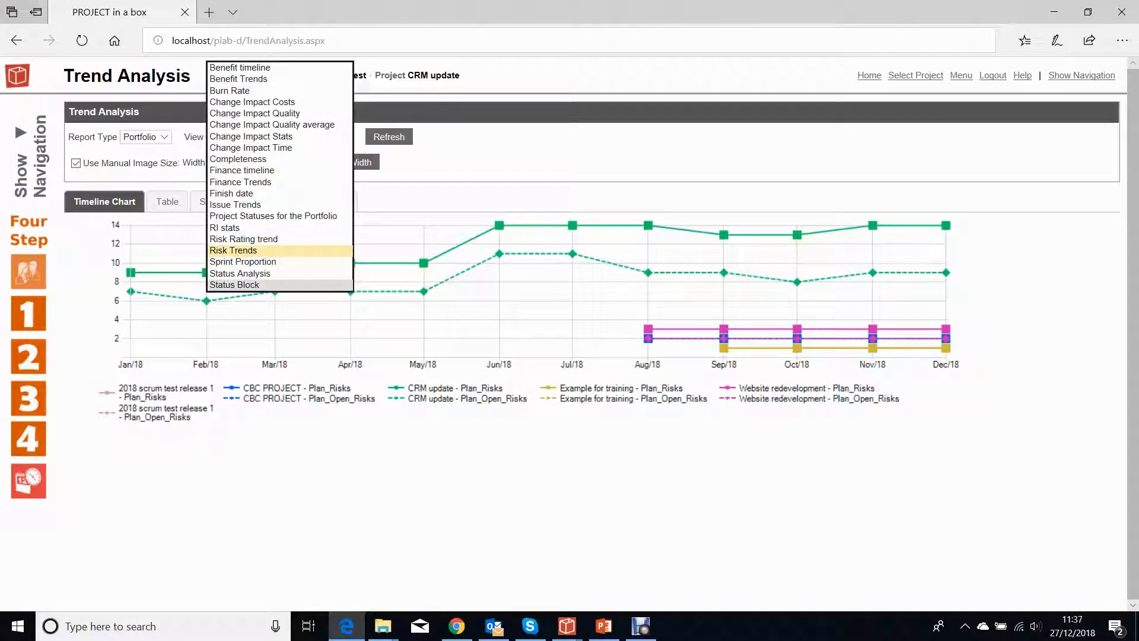
{"action": "left_click", "coordinate": [239, 273]}
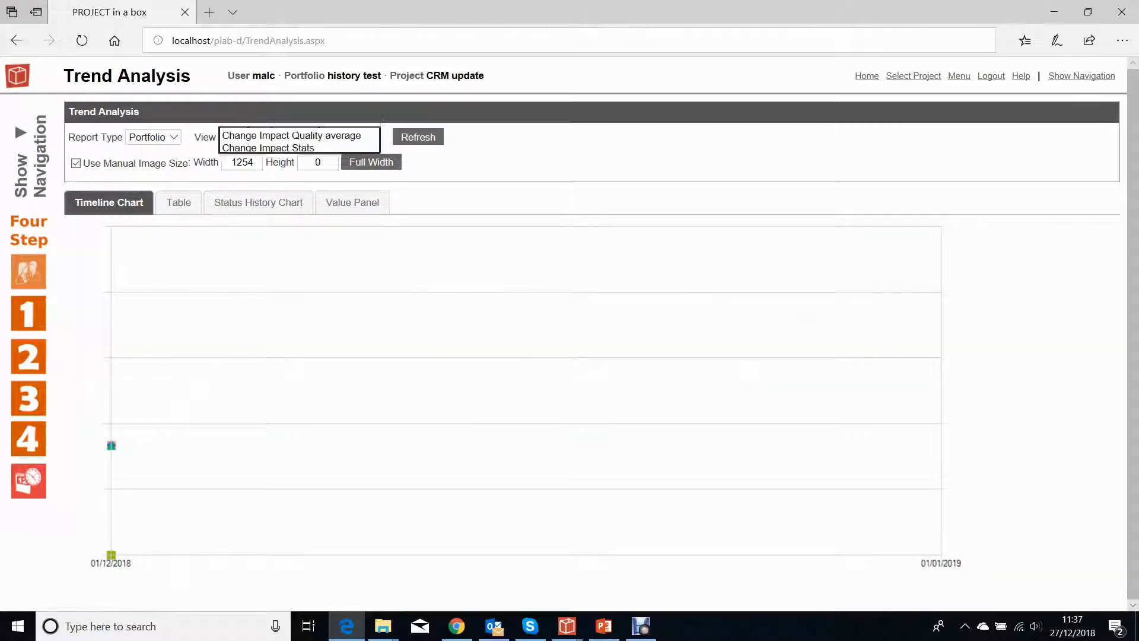
{"action": "left_click", "coordinate": [299, 137]}
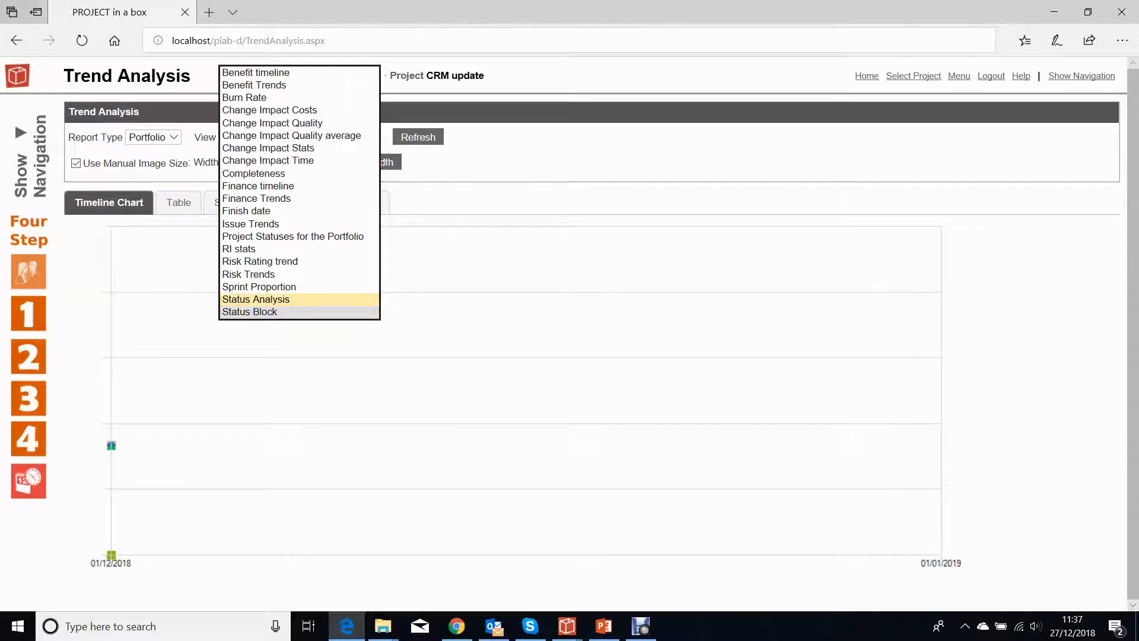
{"action": "left_click", "coordinate": [249, 311]}
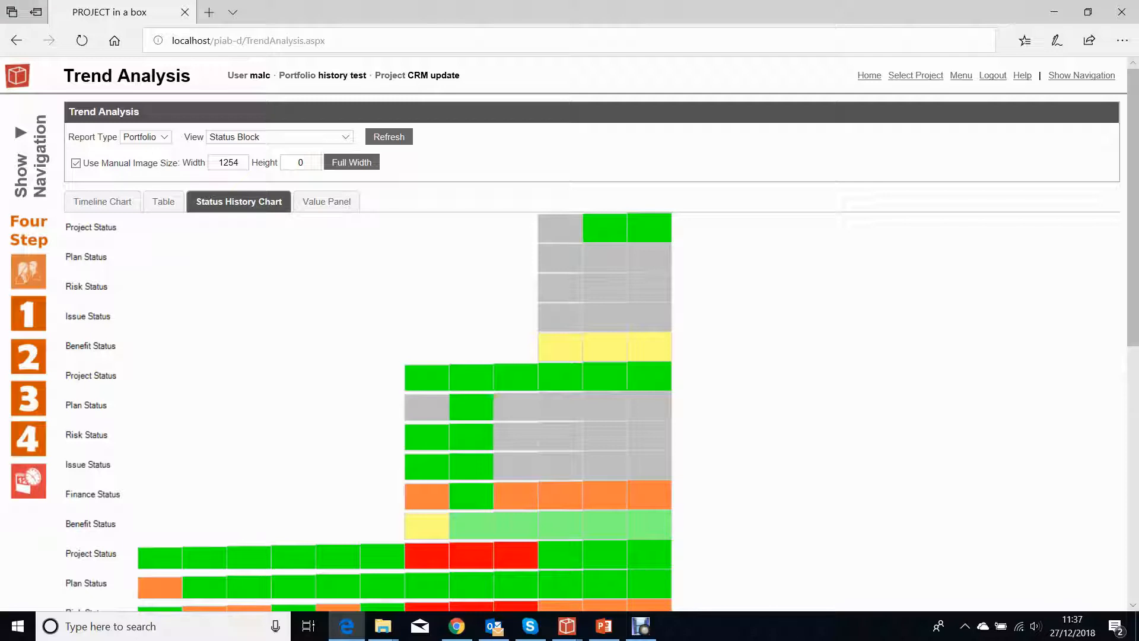
Examine the portfolio's status history chart, comparing the project, plan, risk, issue, finance and benefit status rows across its projects
{"action": "scroll", "coordinate": [570, 350], "scroll_direction": "down", "scroll_amount": 4}
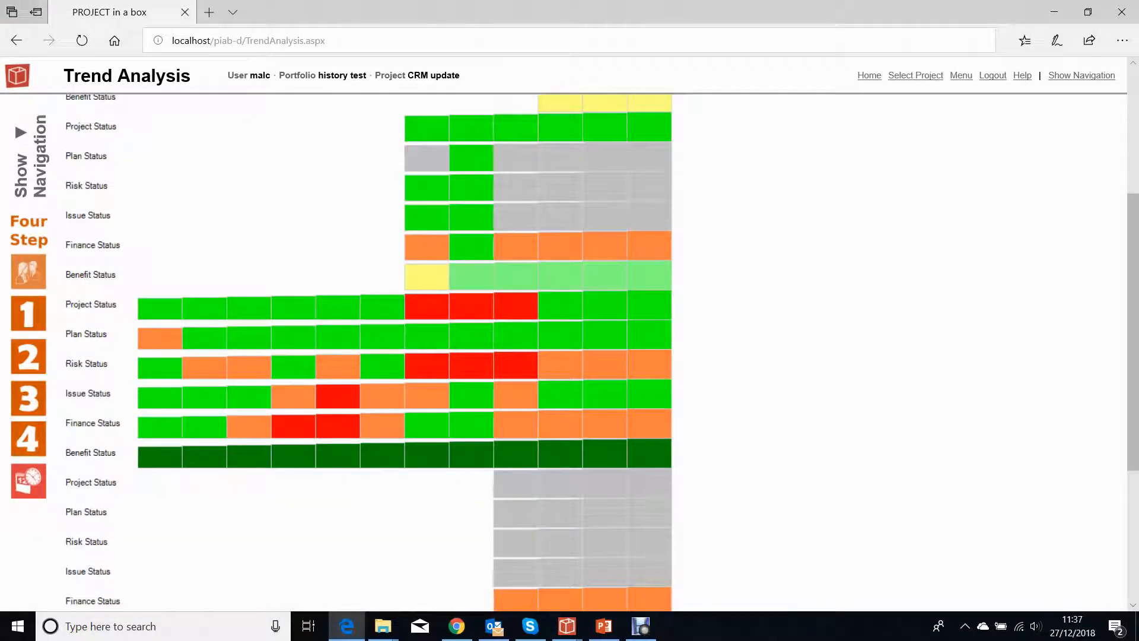
{"action": "scroll", "coordinate": [570, 350], "scroll_direction": "down", "scroll_amount": 5}
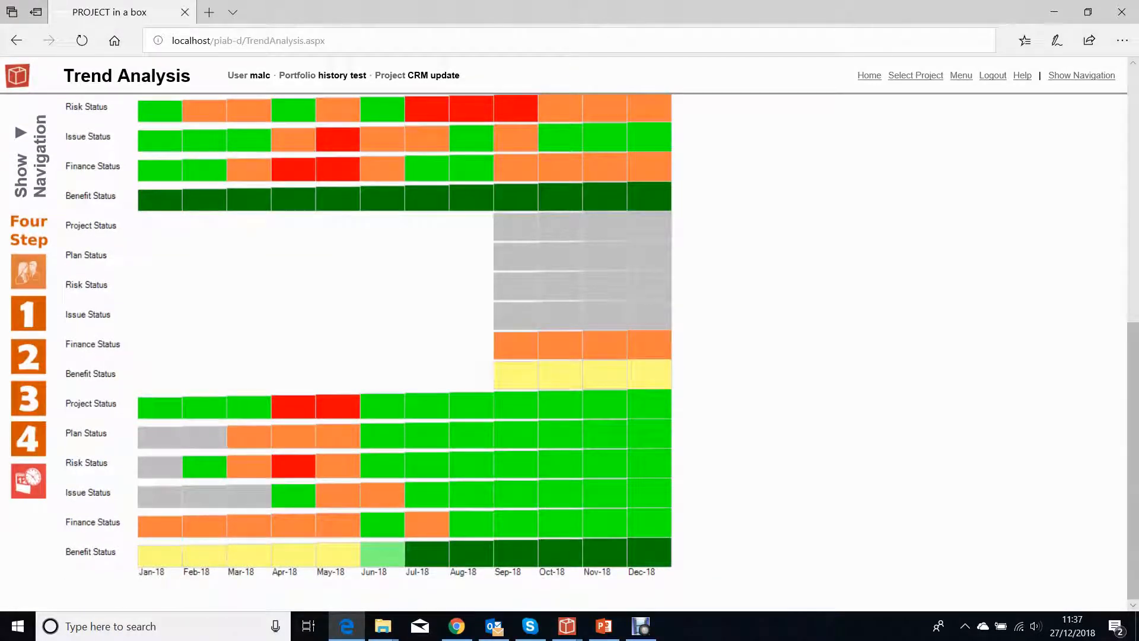
{"action": "scroll", "coordinate": [569, 351], "scroll_direction": "up", "scroll_amount": 4}
{"action": "scroll", "coordinate": [570, 350], "scroll_direction": "up", "scroll_amount": 5}
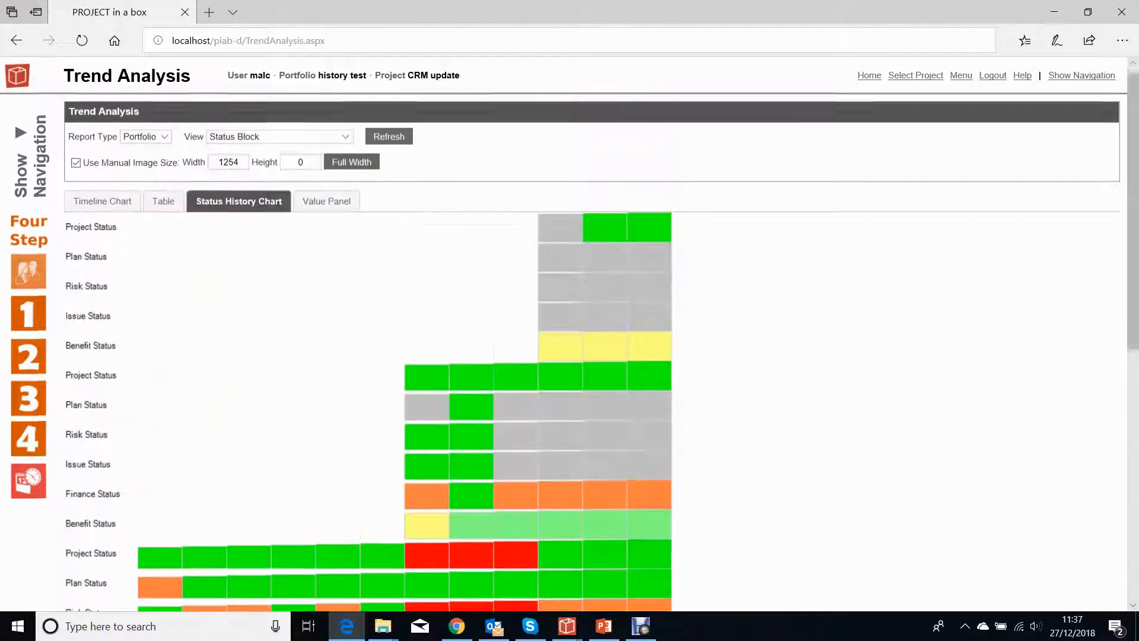
{"action": "scroll", "coordinate": [569, 350], "scroll_direction": "down", "scroll_amount": 8}
{"action": "scroll", "coordinate": [570, 350], "scroll_direction": "down", "scroll_amount": 2}
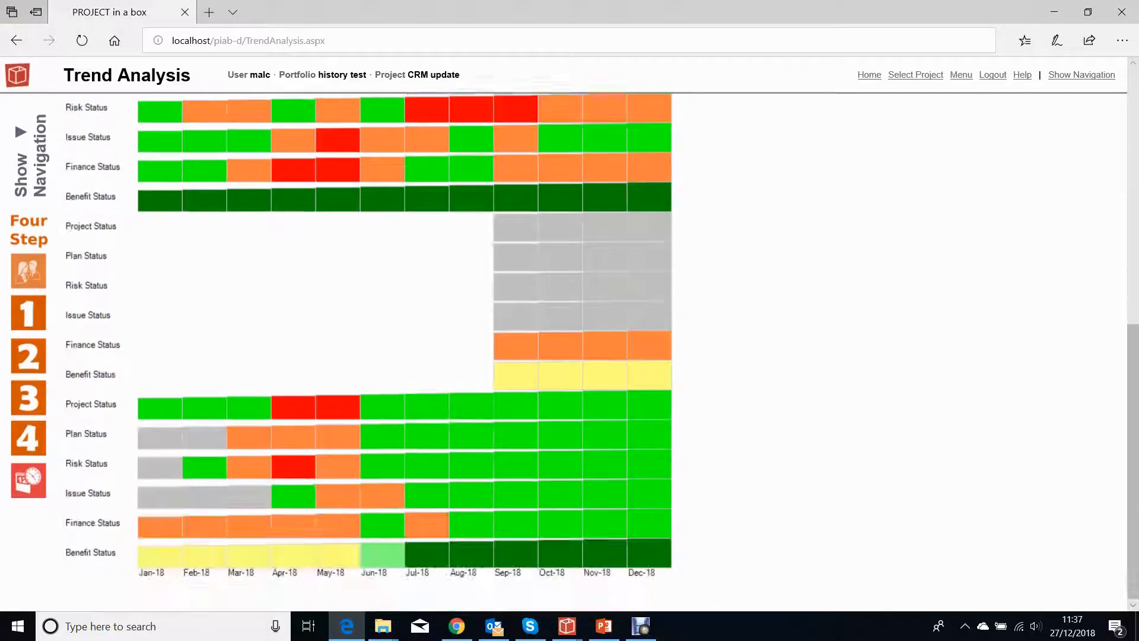
{"action": "scroll", "coordinate": [570, 350], "scroll_direction": "up", "scroll_amount": 8}
{"action": "scroll", "coordinate": [570, 350], "scroll_direction": "up", "scroll_amount": 2}
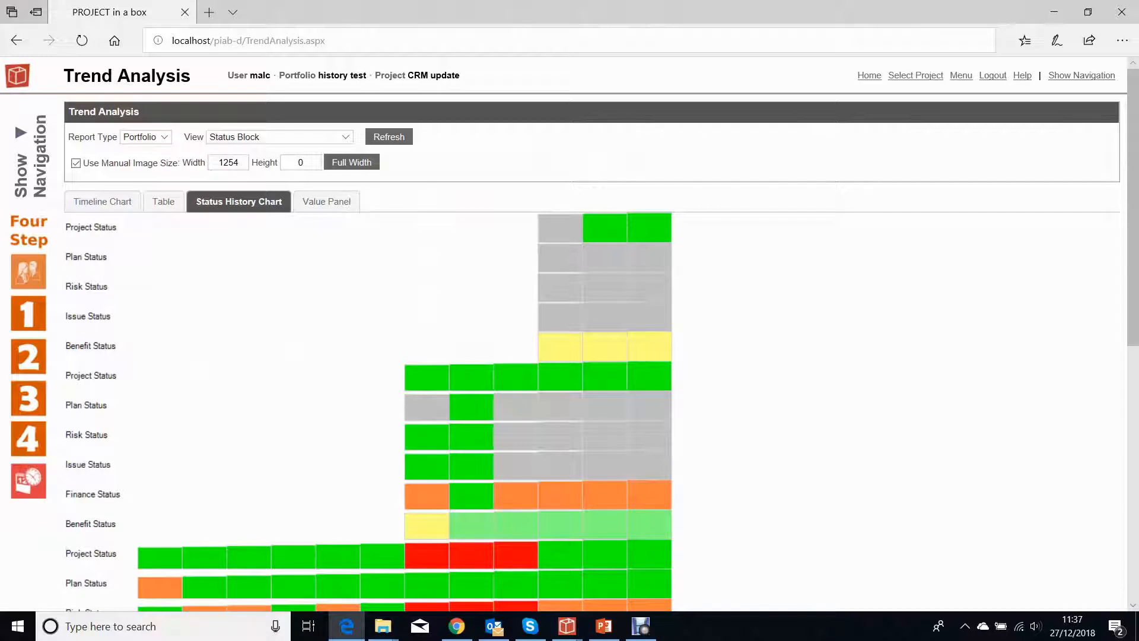
{"action": "scroll", "coordinate": [569, 350], "scroll_direction": "down", "scroll_amount": 2}
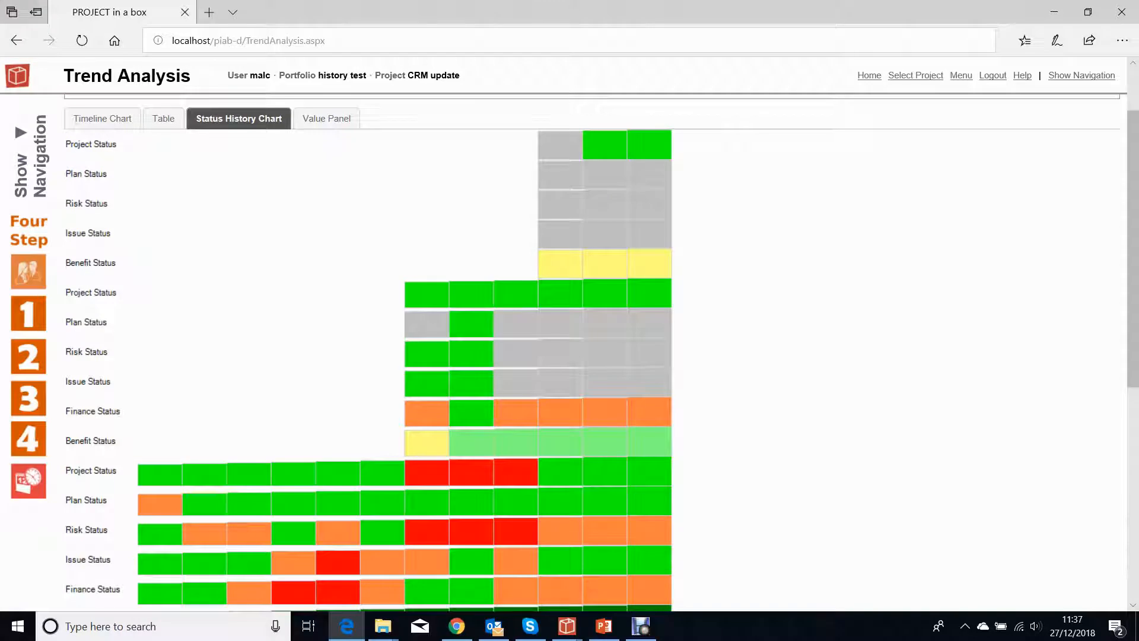
{"action": "scroll", "coordinate": [570, 350], "scroll_direction": "down", "scroll_amount": 2}
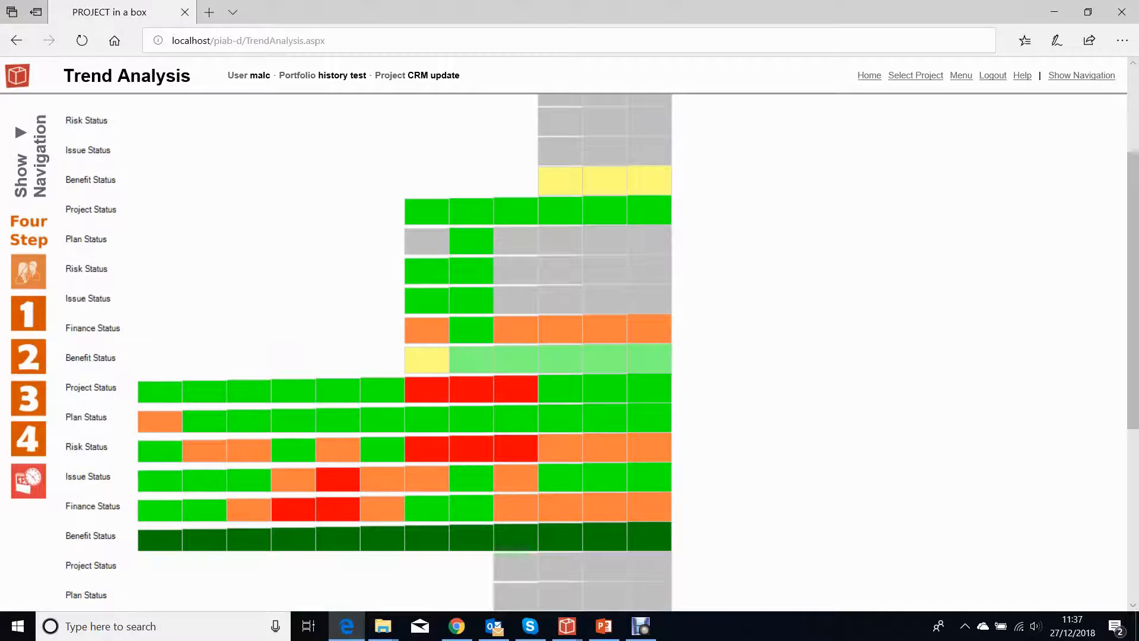
{"action": "scroll", "coordinate": [569, 350], "scroll_direction": "down", "scroll_amount": 6}
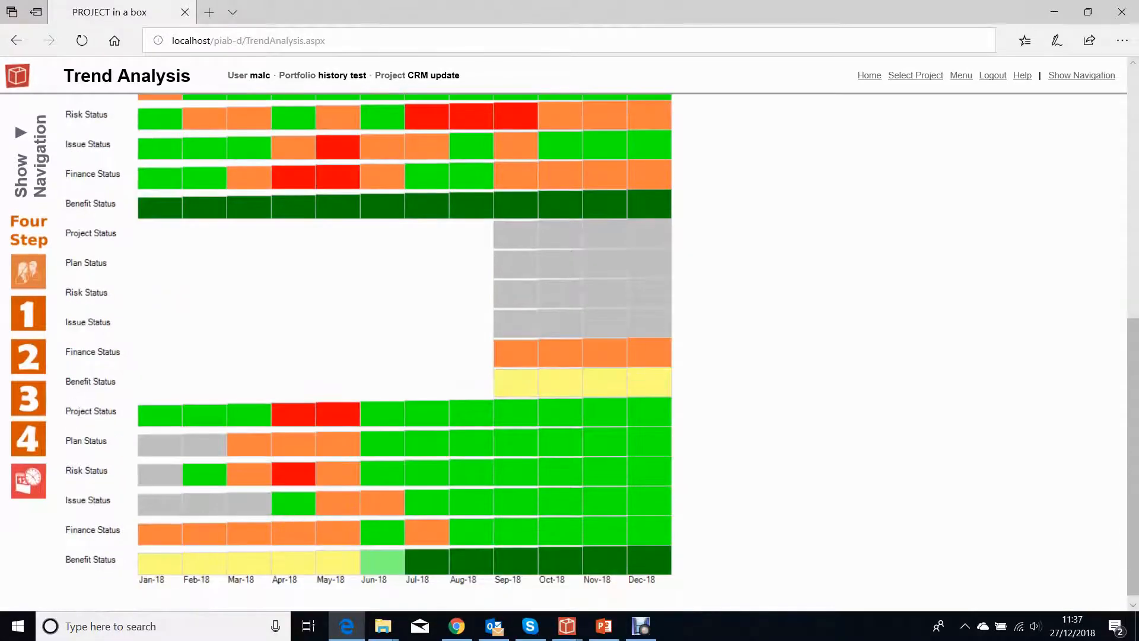
Open the Dashboard report page from the process navigation map and switch its report list to project reports
{"action": "scroll", "coordinate": [570, 350], "scroll_direction": "up", "scroll_amount": 7}
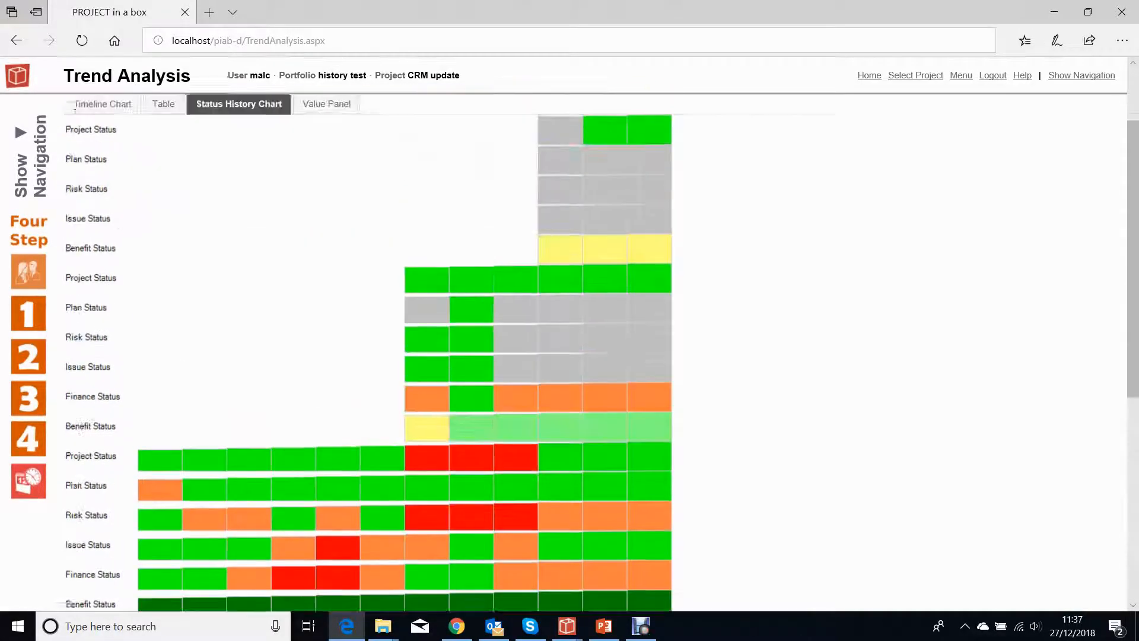
{"action": "scroll", "coordinate": [570, 350], "scroll_direction": "up", "scroll_amount": 2}
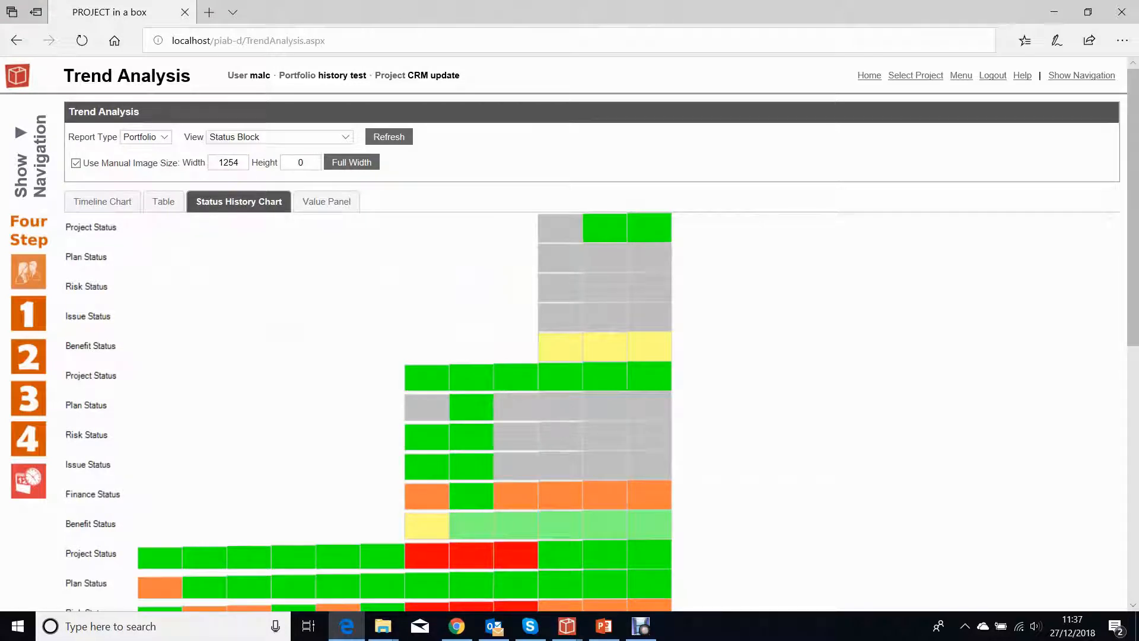
{"action": "left_click", "coordinate": [29, 156]}
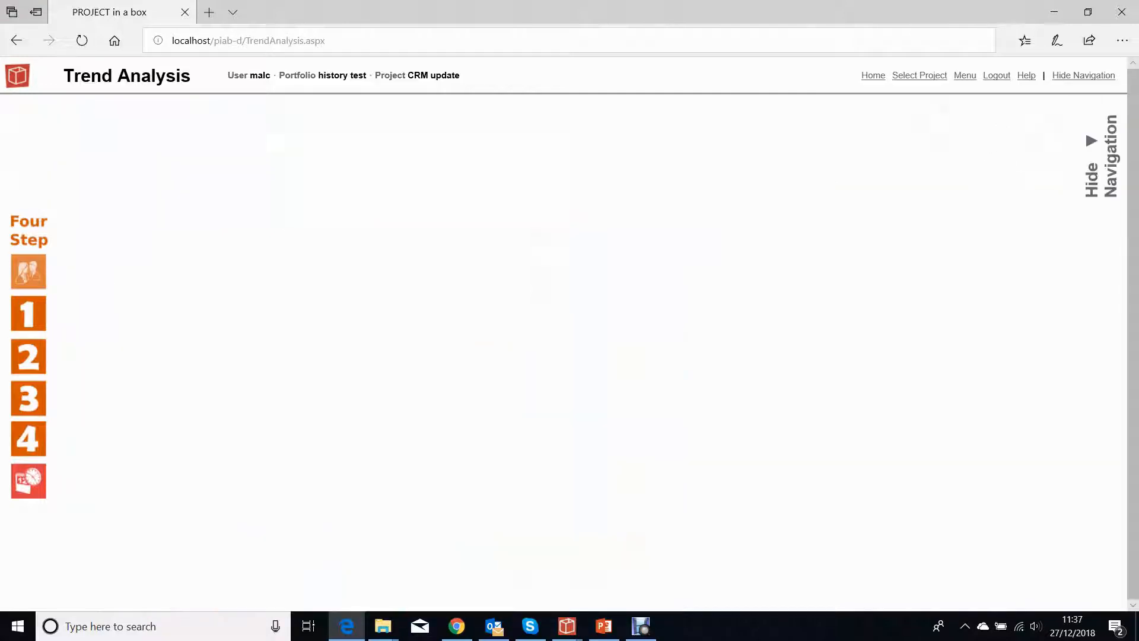
{"action": "left_click", "coordinate": [572, 263]}
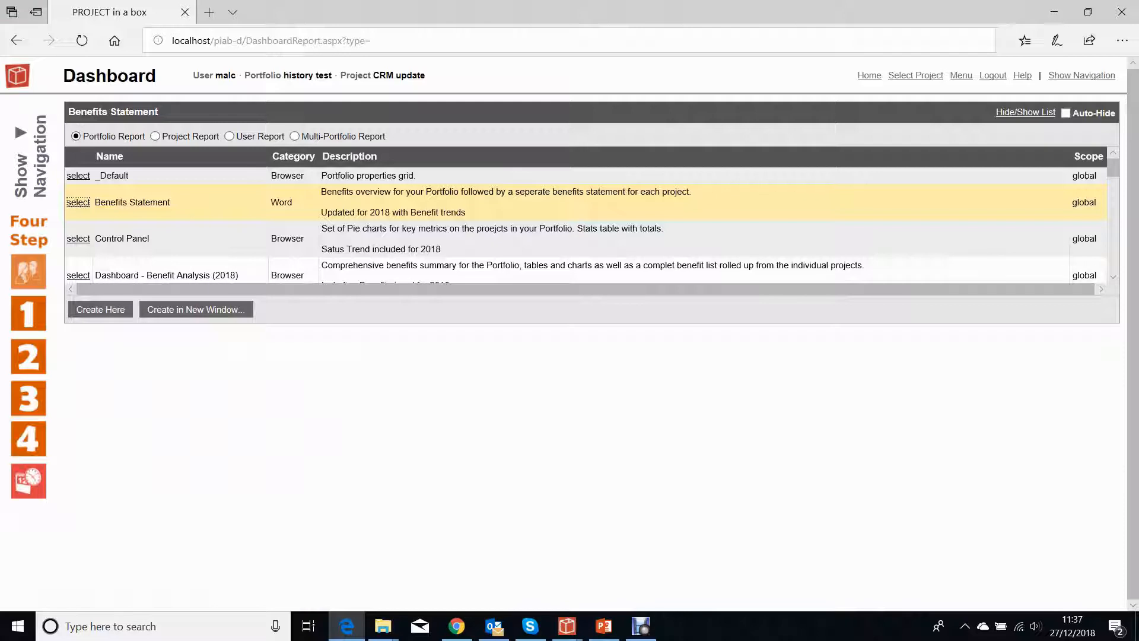
{"action": "scroll", "coordinate": [586, 219], "scroll_direction": "down", "scroll_amount": 2}
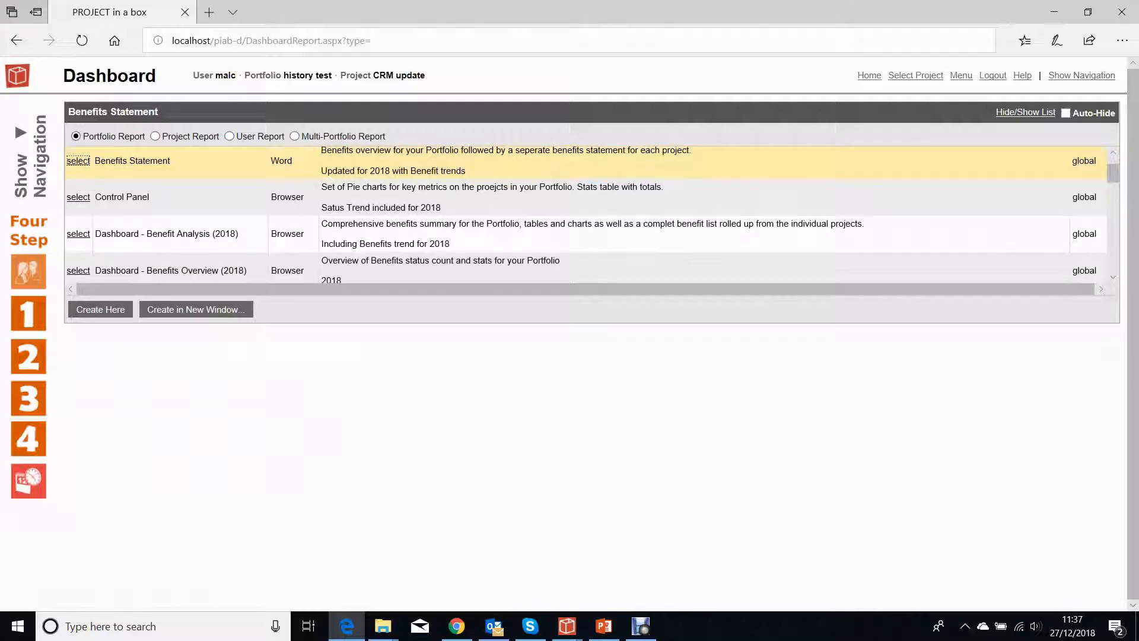
{"action": "scroll", "coordinate": [586, 219], "scroll_direction": "up", "scroll_amount": 1}
{"action": "left_click", "coordinate": [155, 137]}
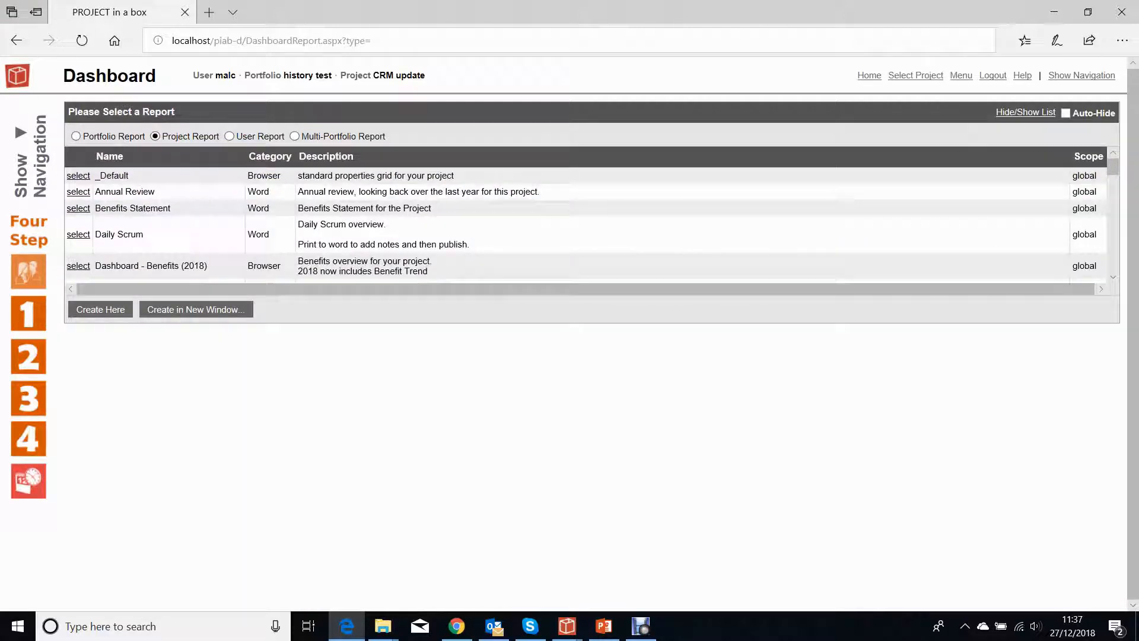
Create the "Project Statement to print" report for the CRM update project within the page and review its status, plan, benefits, issues and risks sections
{"action": "scroll", "coordinate": [586, 220], "scroll_direction": "down", "scroll_amount": 1}
{"action": "scroll", "coordinate": [586, 217], "scroll_direction": "down", "scroll_amount": 7}
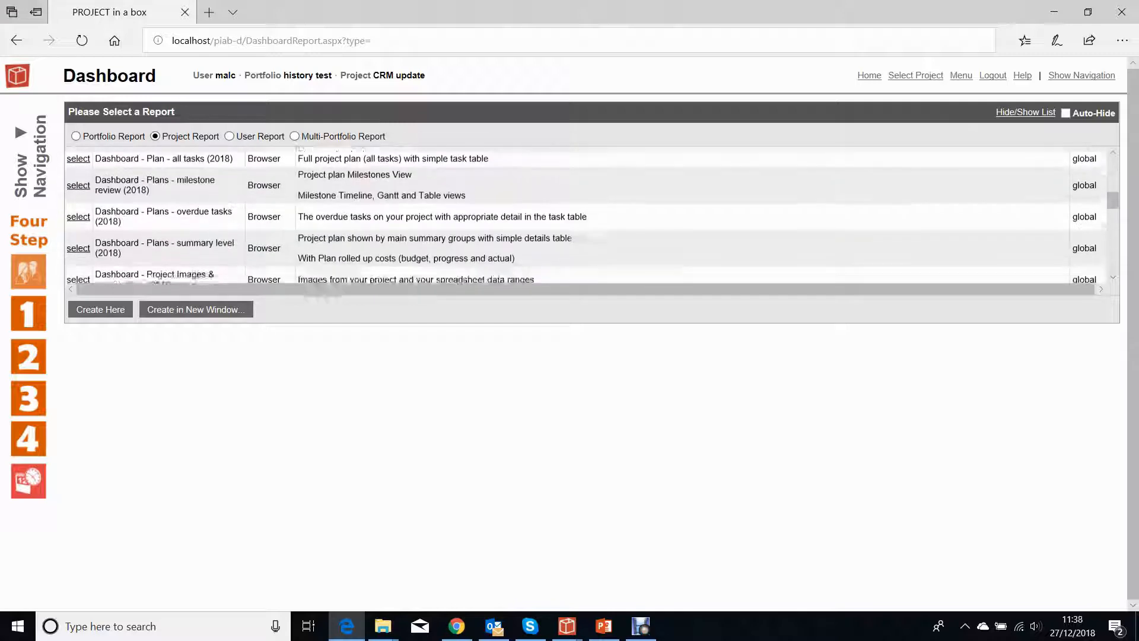
{"action": "scroll", "coordinate": [586, 217], "scroll_direction": "down", "scroll_amount": 8}
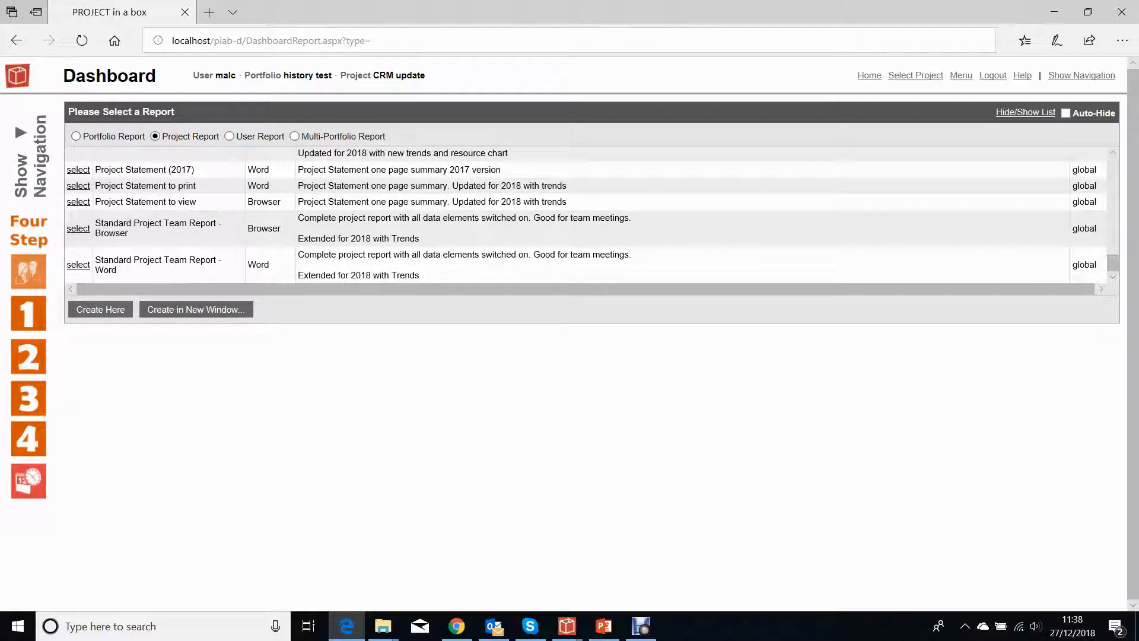
{"action": "scroll", "coordinate": [586, 214], "scroll_direction": "up", "scroll_amount": 1}
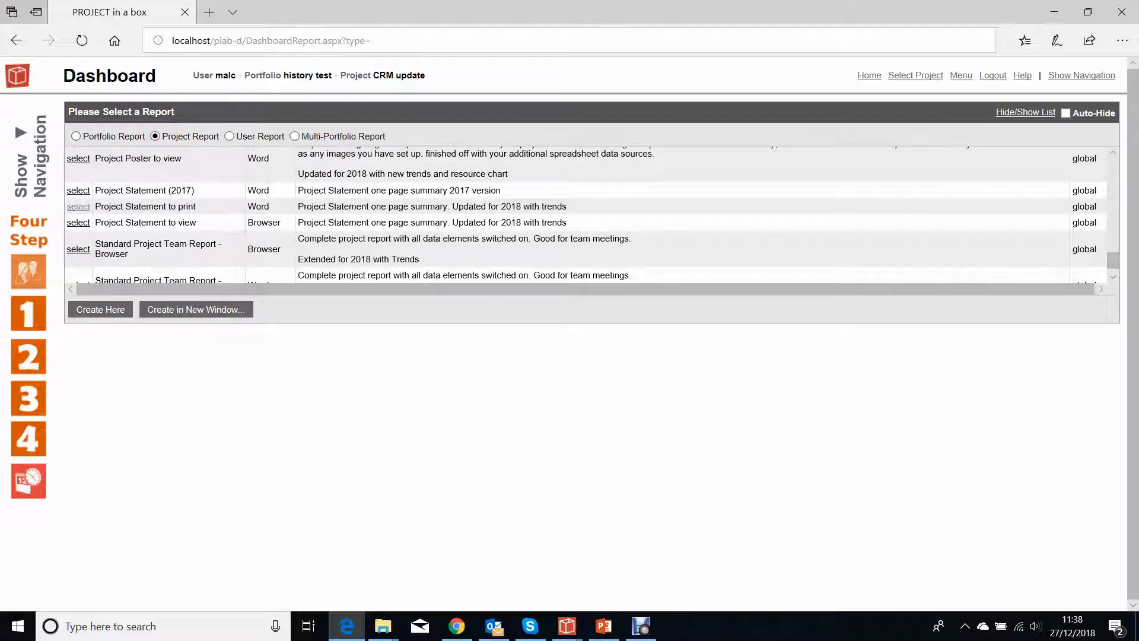
{"action": "left_click", "coordinate": [78, 207]}
{"action": "left_click", "coordinate": [100, 310]}
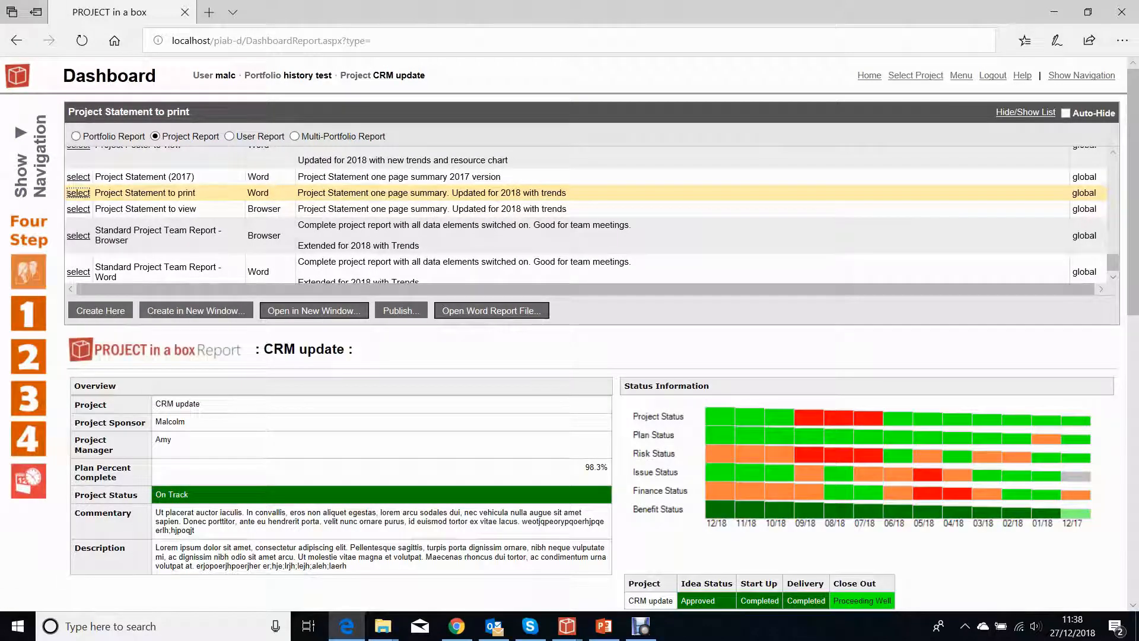
{"action": "scroll", "coordinate": [593, 338], "scroll_direction": "down", "scroll_amount": 4}
{"action": "scroll", "coordinate": [593, 338], "scroll_direction": "down", "scroll_amount": 6}
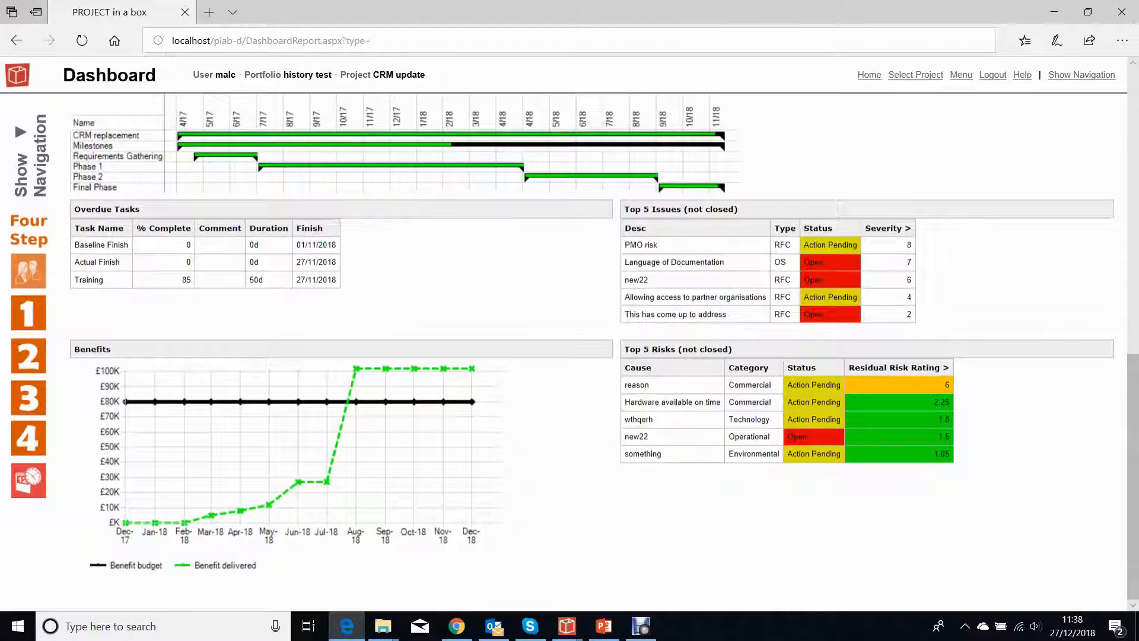
{"action": "scroll", "coordinate": [594, 339], "scroll_direction": "up", "scroll_amount": 10}
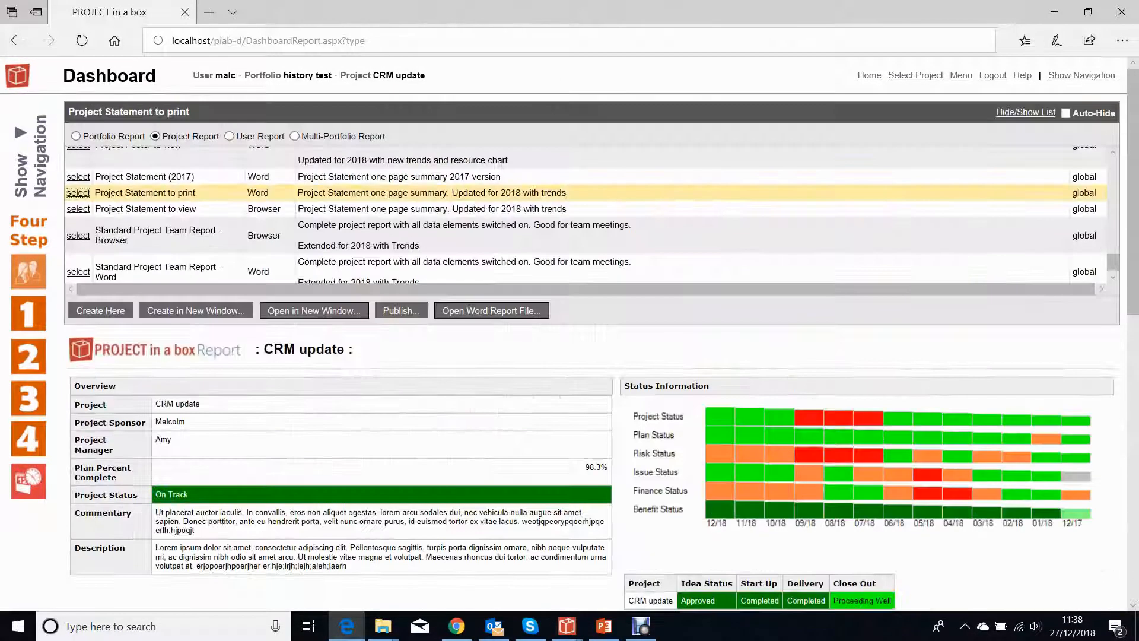